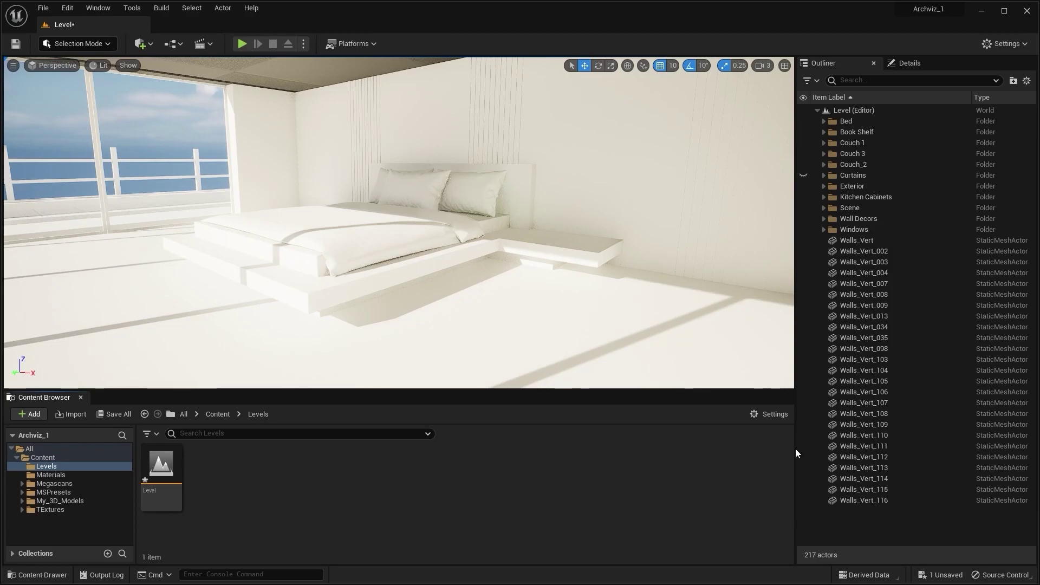
# Move all the loose Walls_Vert meshes into a new outliner folder named Walls and collapse it.
pyautogui.click(867, 241)
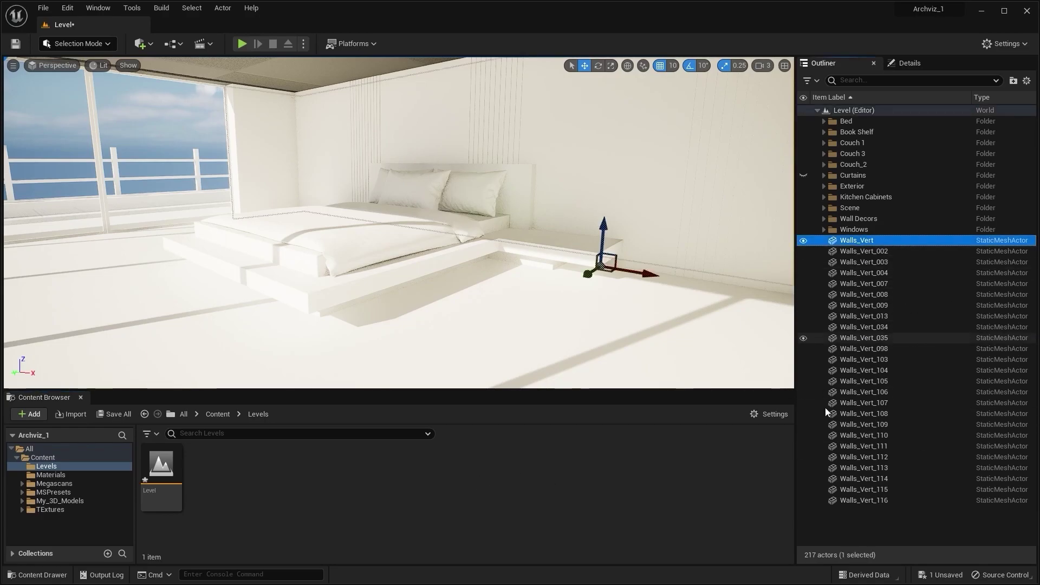
pyautogui.keyDown('shift'); pyautogui.click(848, 503); pyautogui.keyUp('shift')
pyautogui.rightClick(868, 318)
pyautogui.moveTo(929, 277)
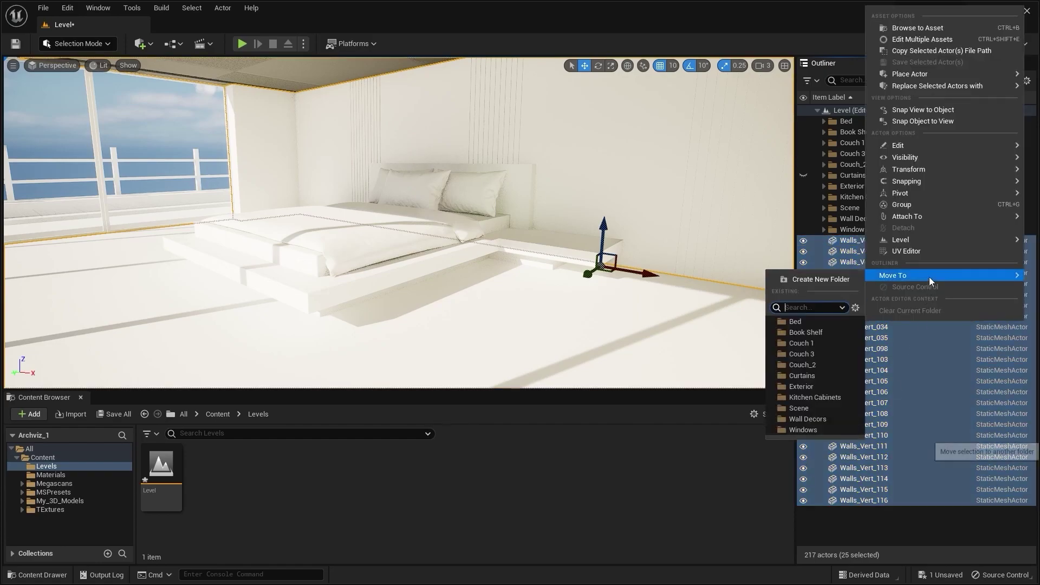
pyautogui.click(815, 280)
pyautogui.write('W')
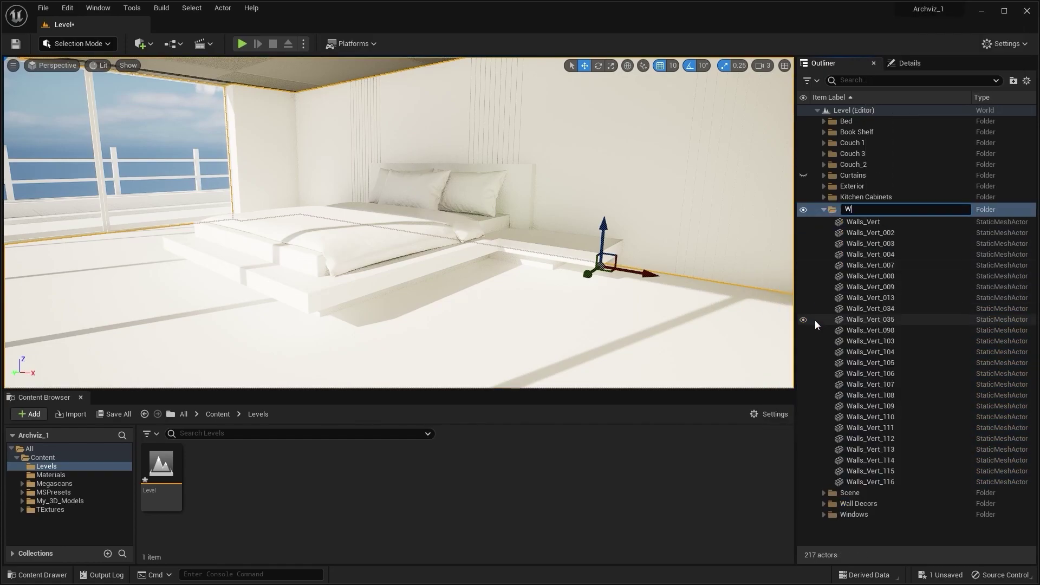
pyautogui.write('alls')
pyautogui.press('Return')
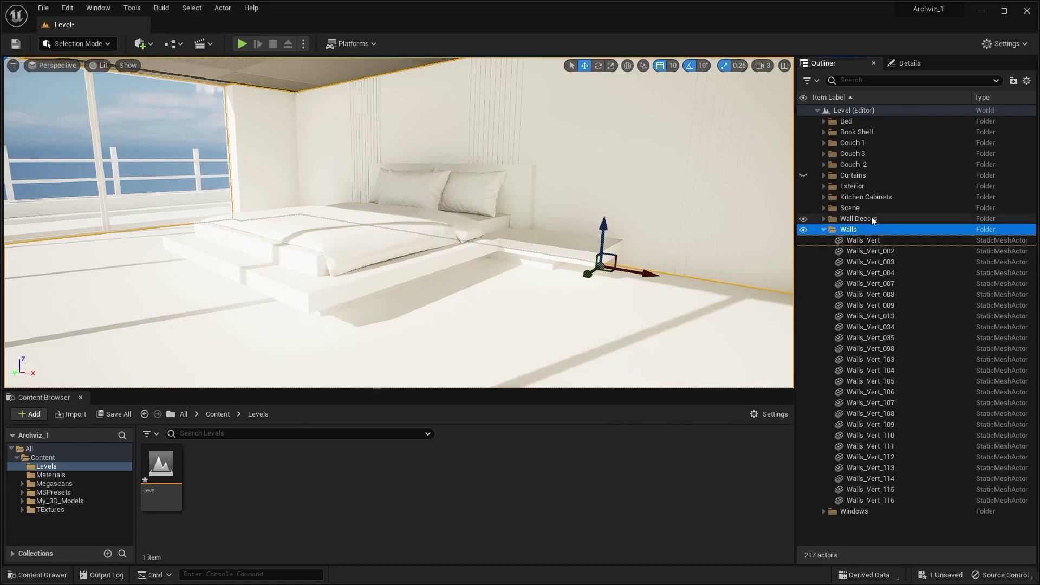
pyautogui.click(824, 230)
pyautogui.click(827, 282)
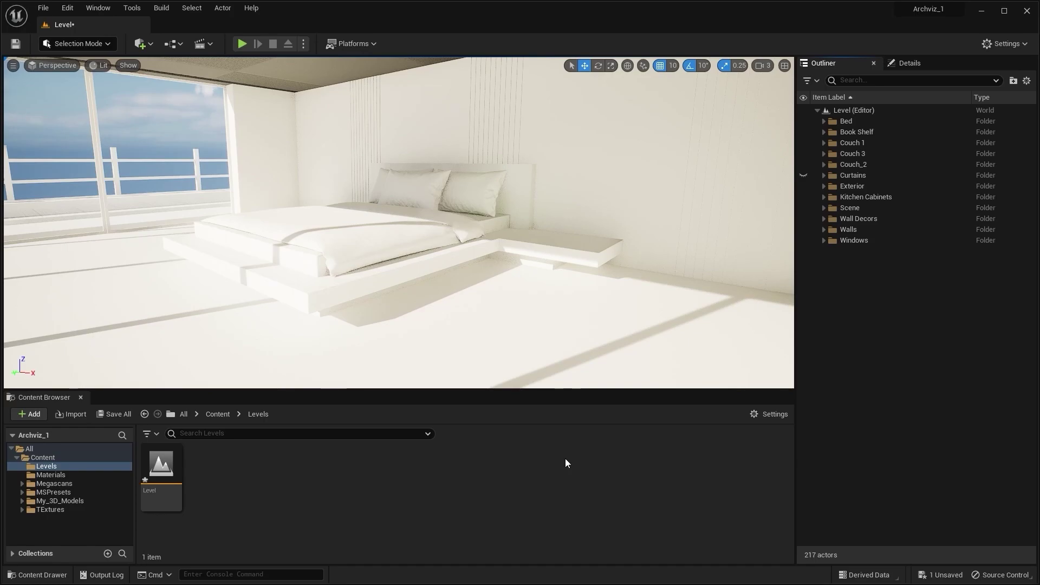
# Shift the sun by setting SunSky's latitude to about 12.24 and longitude to about -90.28.
pyautogui.click(824, 209)
pyautogui.click(866, 240)
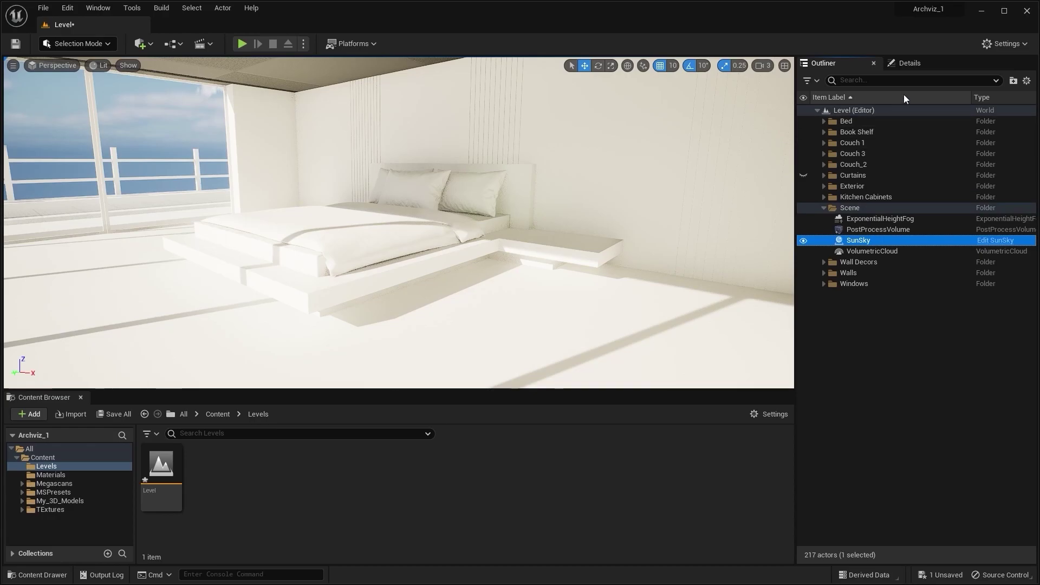
pyautogui.click(926, 64)
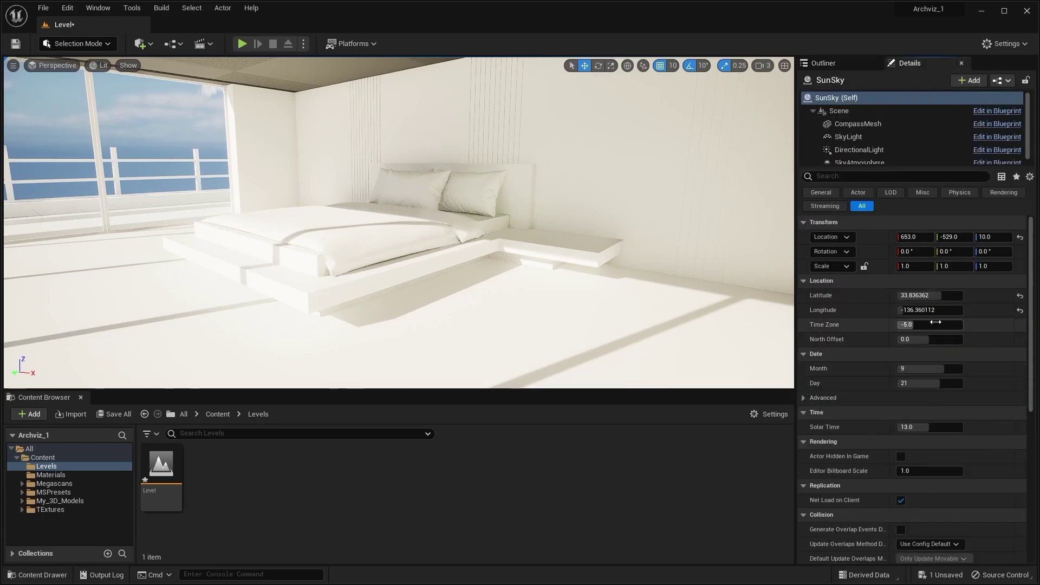
pyautogui.moveTo(932, 295)
pyautogui.mouseDown()
pyautogui.moveTo(905, 295)
pyautogui.moveTo(933, 295)
pyautogui.moveTo(916, 310)
pyautogui.moveTo(940, 310)
pyautogui.mouseUp()
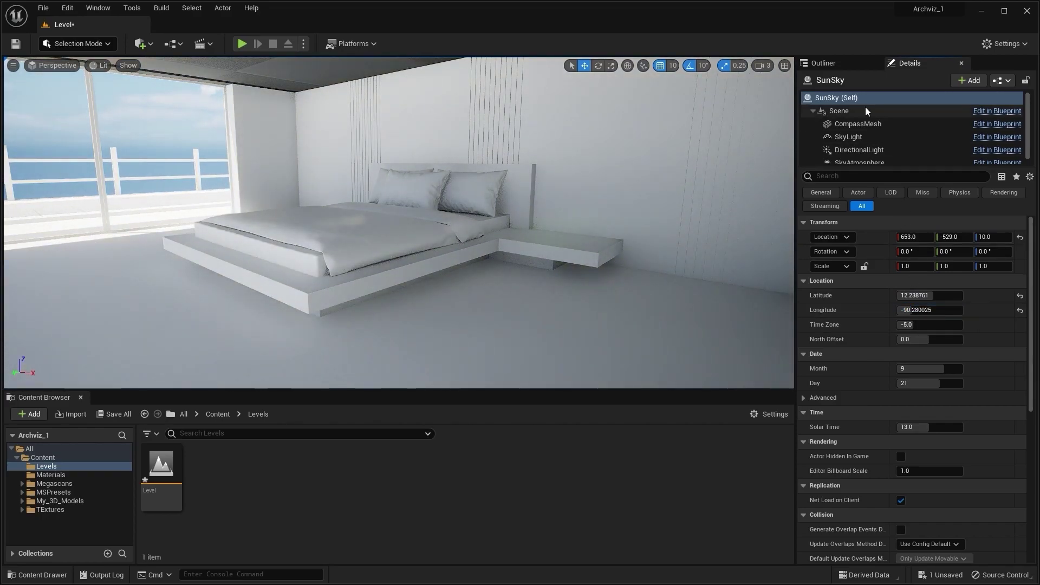
# Increase the exposure of the PostProcessVolume in the Scene folder to brighten the room.
pyautogui.click(837, 61)
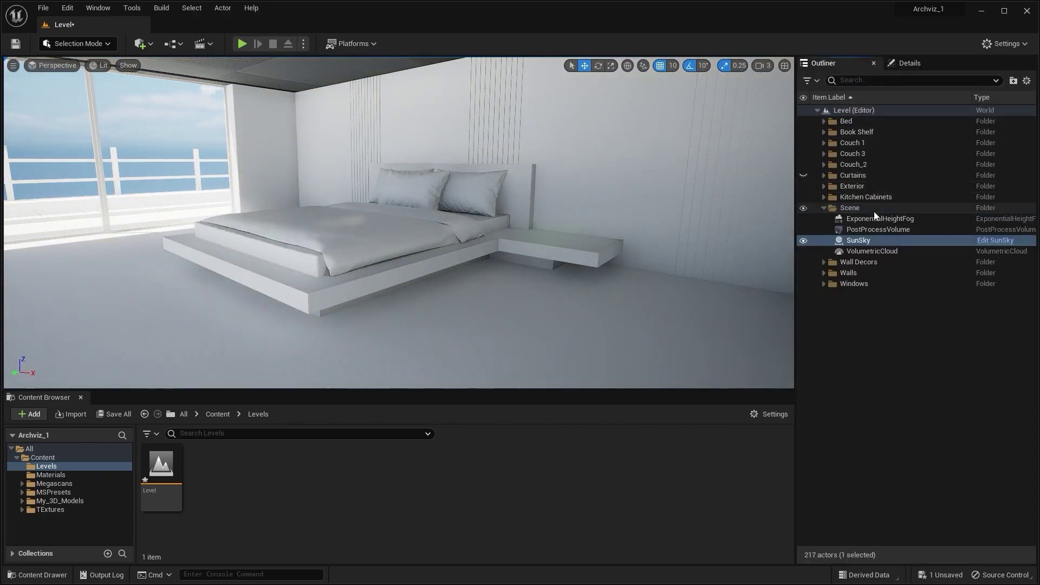
pyautogui.click(879, 228)
pyautogui.click(910, 63)
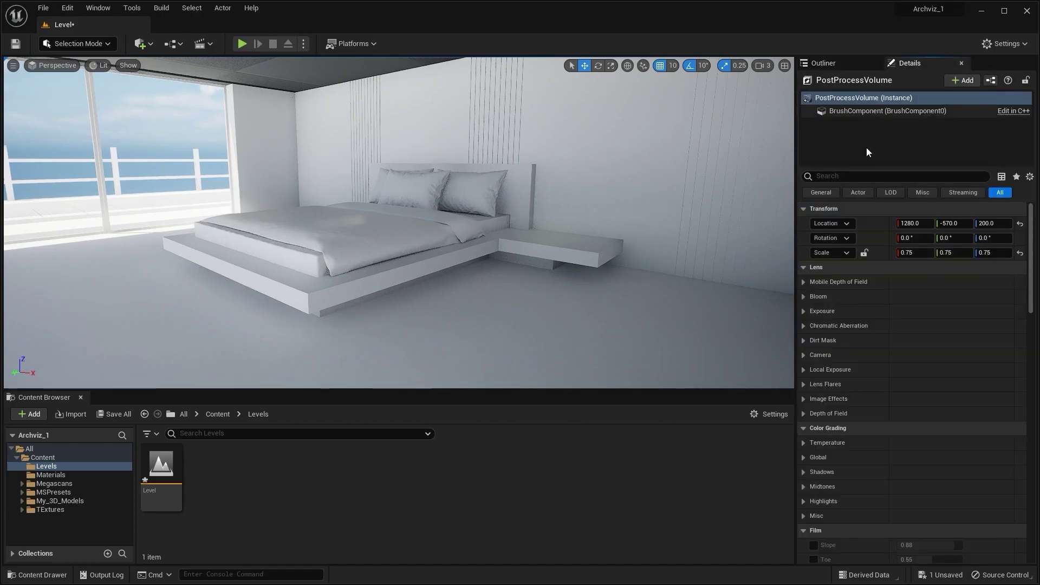
pyautogui.click(804, 311)
pyautogui.moveTo(920, 340); pyautogui.dragTo(951, 340)
# Delete the Wall Decors folder along with its six Wall_Decor_Vert meshes, 084 to 089.
pyautogui.click(846, 67)
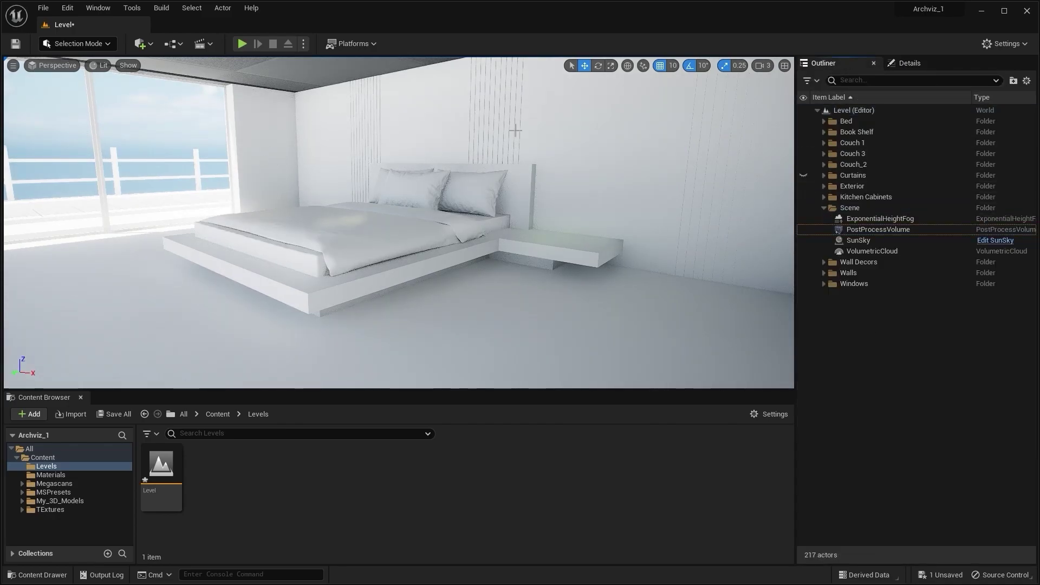
pyautogui.rightClick(854, 260)
pyautogui.moveTo(853, 305)
pyautogui.press('Escape')
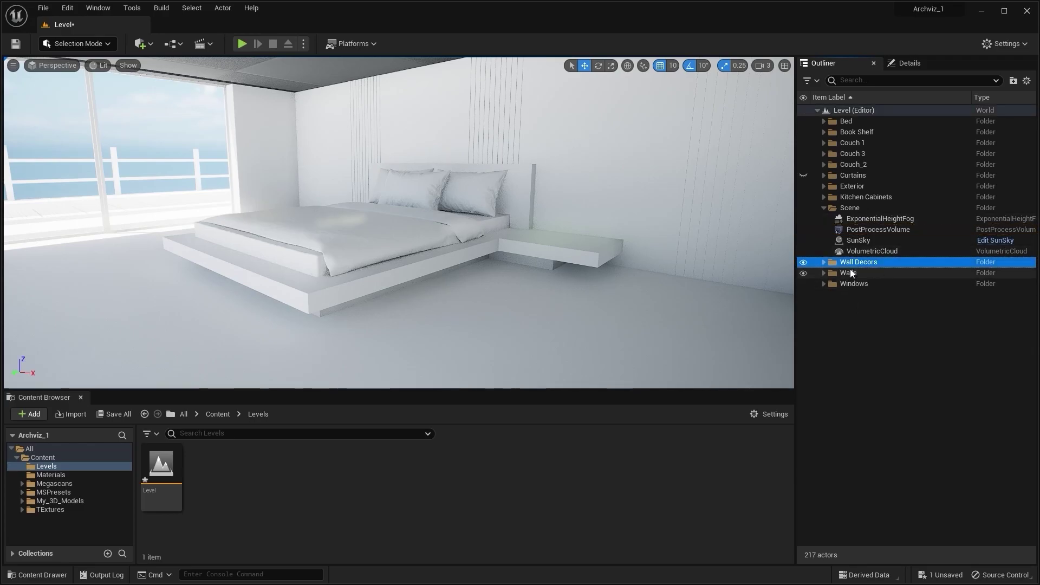
pyautogui.press('Delete')
pyautogui.click(871, 284)
pyautogui.keyDown('shift'); pyautogui.click(871, 336); pyautogui.keyUp('shift')
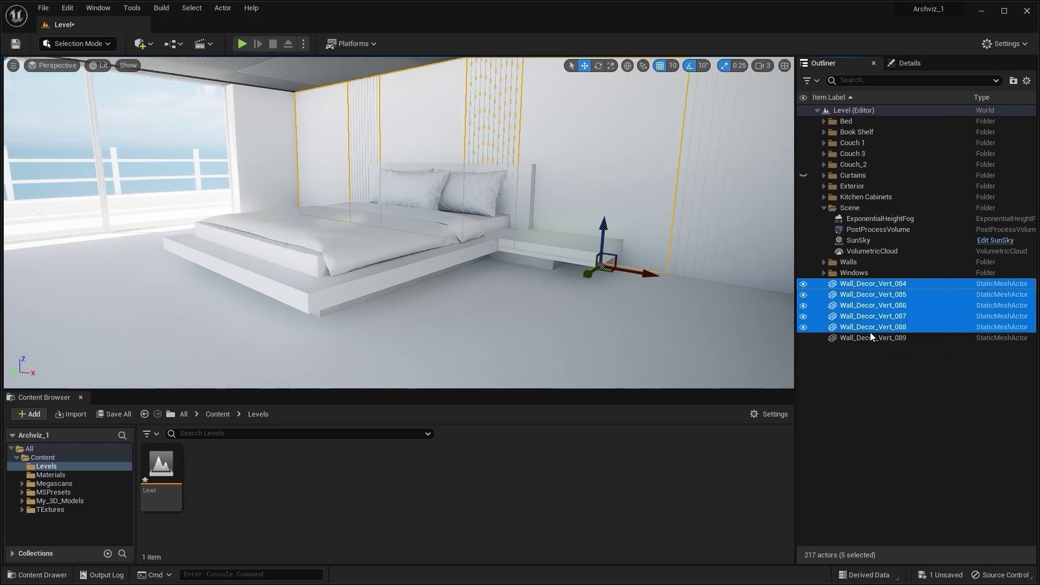
pyautogui.press('Delete')
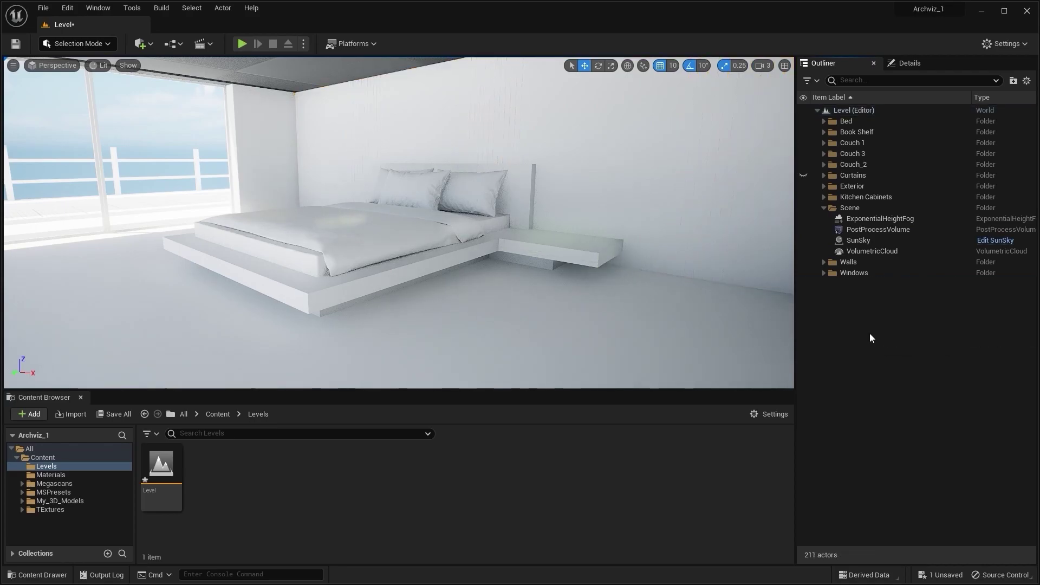
# Select the narrow wall between the blue wall and the window and locate its stucco material among the project assets.
pyautogui.moveTo(470, 124)
pyautogui.mouseDown(button='right')
pyautogui.moveTo(493, 116)
pyautogui.moveTo(470, 125)
pyautogui.mouseUp(button='right')
pyautogui.moveTo(486, 189); pyautogui.dragTo(480, 184, button='right')
pyautogui.click(481, 184)
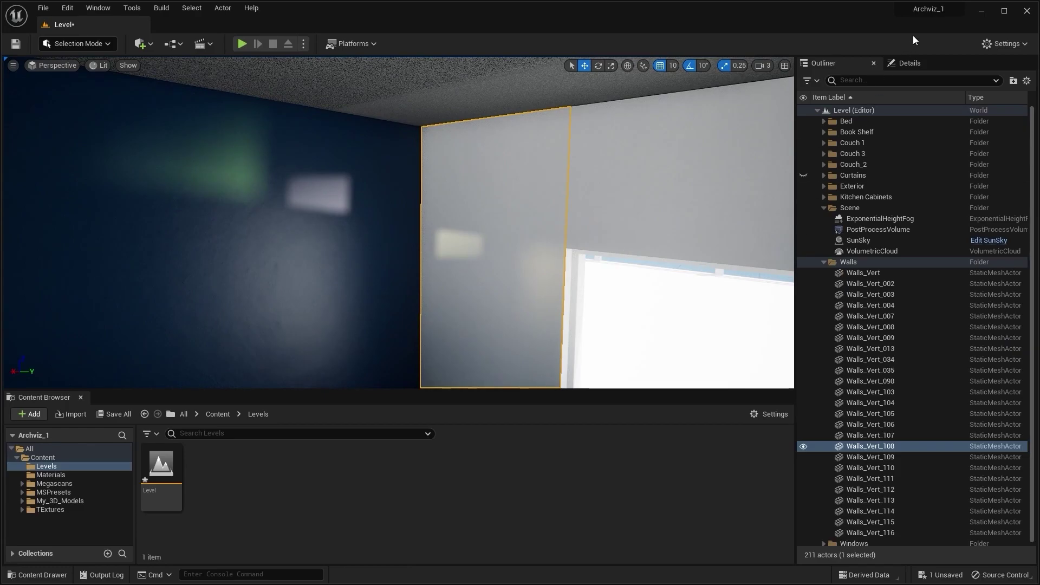
pyautogui.click(908, 63)
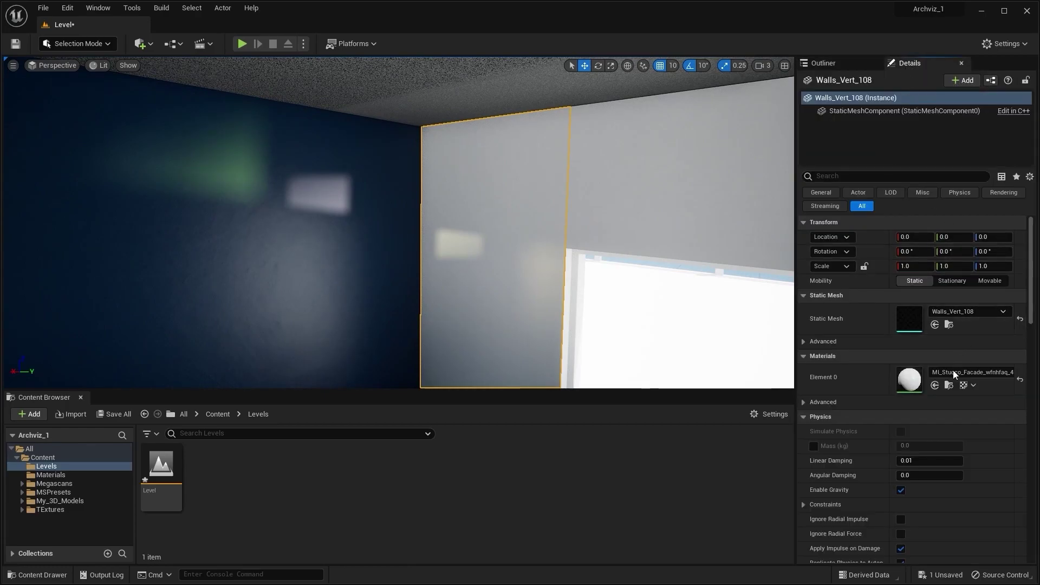
pyautogui.click(950, 385)
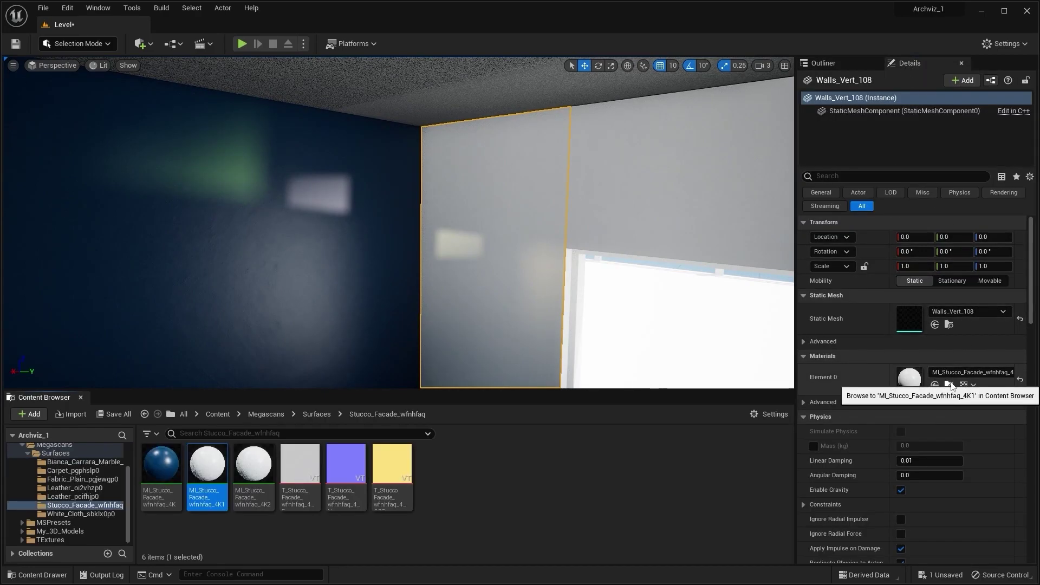
# Duplicate the material MI_Stucco_Facade_wfnhfaq_4K1 and apply the copy to the wall behind the bed.
pyautogui.moveTo(596, 260); pyautogui.dragTo(794, 228, button='right')
pyautogui.press('w')
pyautogui.press('s')
pyautogui.click(211, 472)
pyautogui.hotkey('ctrl', 'd')
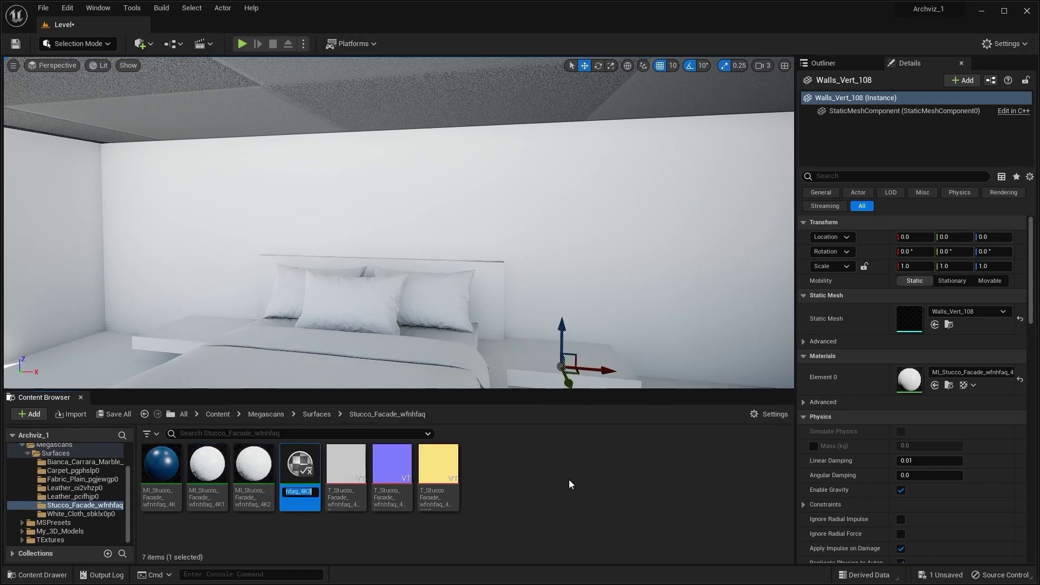
pyautogui.click(569, 482)
pyautogui.moveTo(298, 466); pyautogui.dragTo(441, 216)
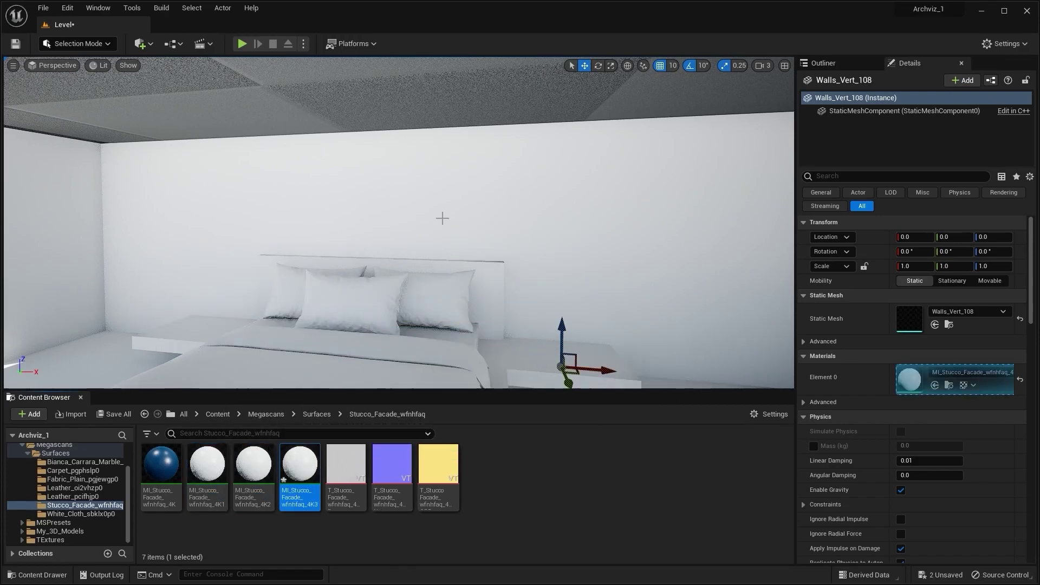
pyautogui.moveTo(441, 216); pyautogui.dragTo(441, 216, button='right')
# Enable Albedo Controls in the duplicated stucco material, with contrast about 3.05 and saturation 0, and close its editor.
pyautogui.doubleClick(300, 465)
pyautogui.scroll(-3, 663, 358)
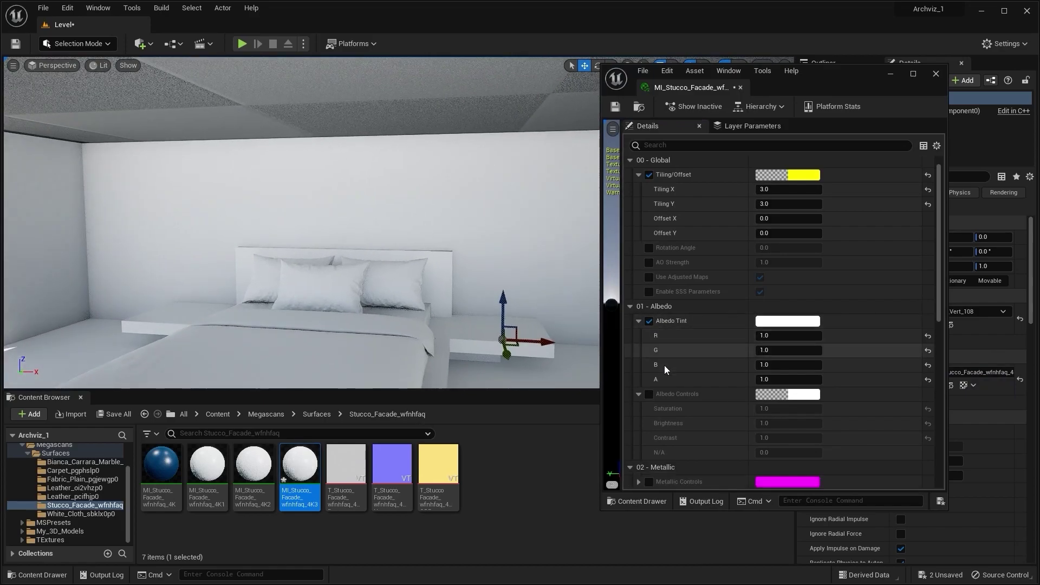
pyautogui.click(650, 342)
pyautogui.moveTo(770, 386); pyautogui.dragTo(819, 386)
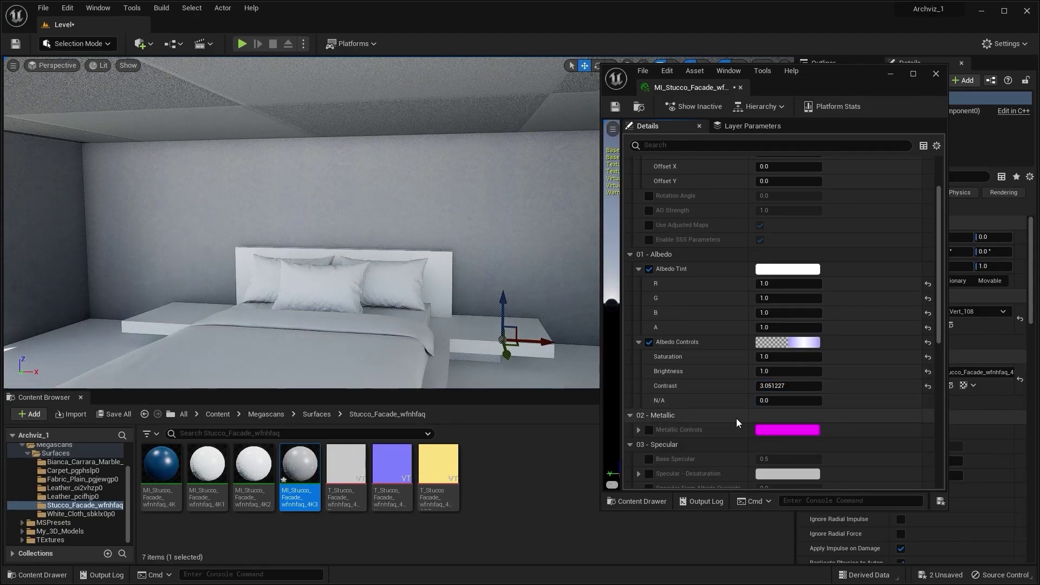
pyautogui.click(787, 358)
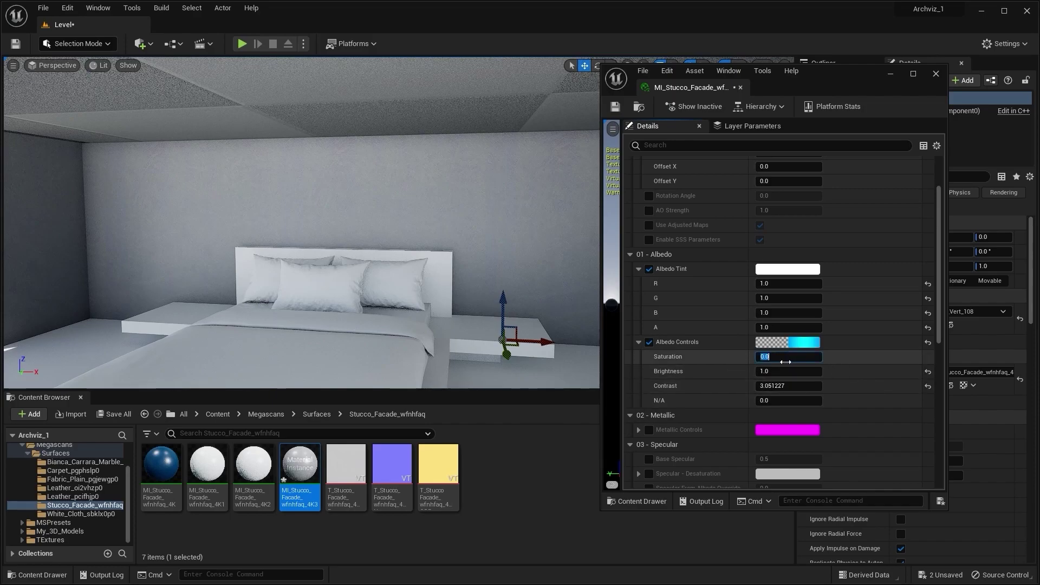
pyautogui.scroll(3, 812, 337)
pyautogui.moveTo(477, 228); pyautogui.dragTo(537, 228, button='right')
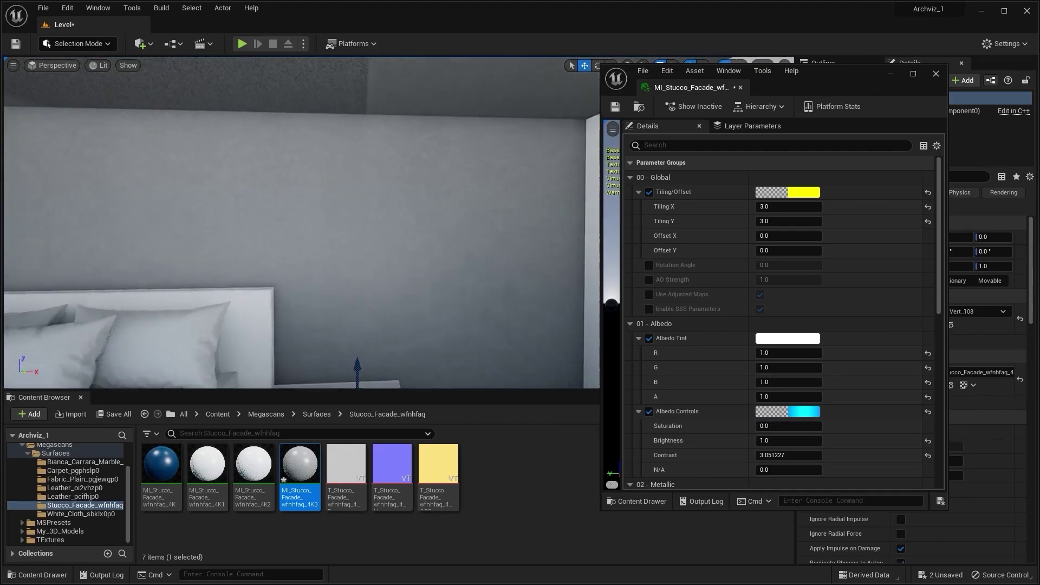
pyautogui.moveTo(292, 246); pyautogui.dragTo(320, 246, button='right')
pyautogui.press('Escape')
pyautogui.moveTo(428, 217)
pyautogui.mouseDown(button='right')
pyautogui.moveTo(347, 216)
pyautogui.moveTo(477, 216)
pyautogui.moveTo(445, 217)
pyautogui.mouseUp(button='right')
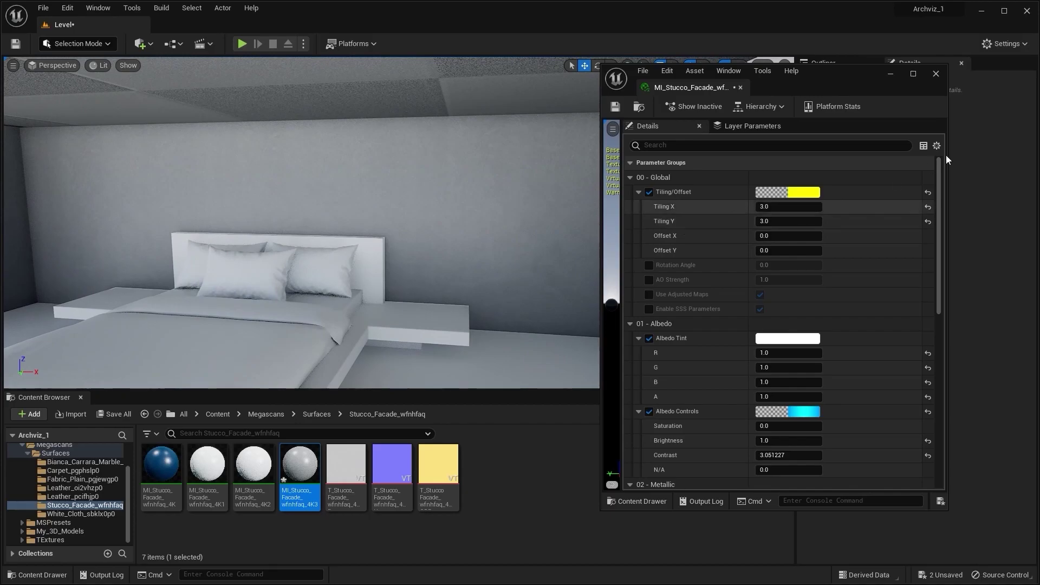
pyautogui.click(936, 73)
# Select the wall beside the blue living room wall and locate its white stucco material among the assets.
pyautogui.moveTo(227, 269); pyautogui.dragTo(423, 267, button='right')
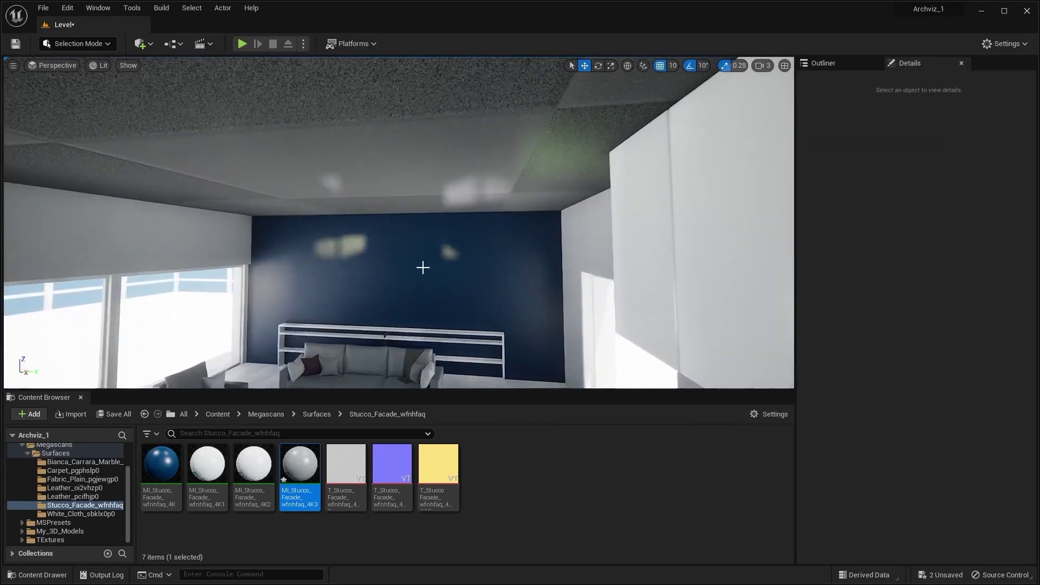
pyautogui.click(568, 236)
pyautogui.click(948, 385)
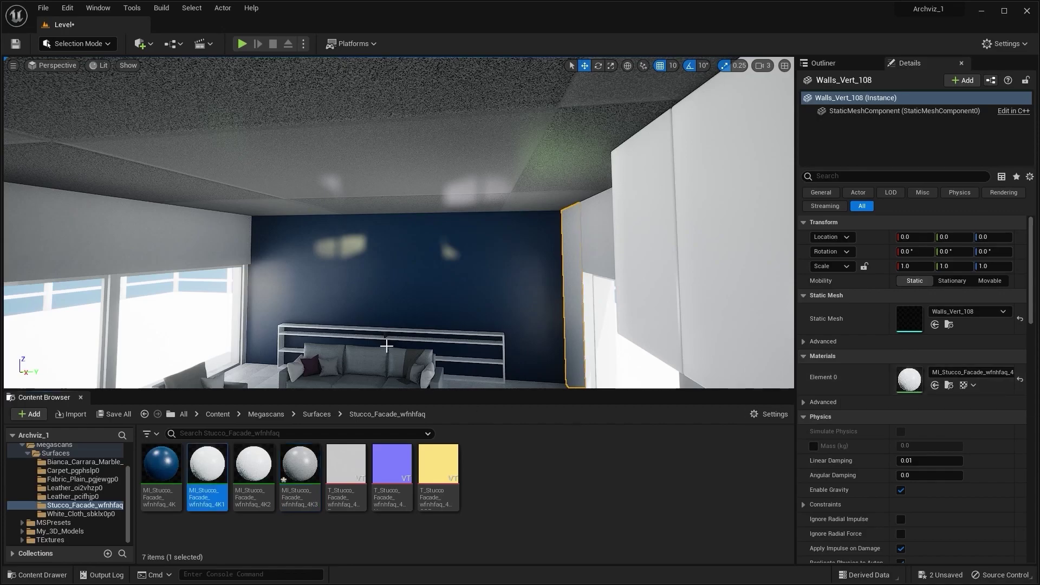
# Apply MI_Stucco_Facade_wfnhfaq_4K1 to the large partition wall facing the bedroom and to the adjoining passage walls.
pyautogui.moveTo(385, 346); pyautogui.dragTo(433, 336, button='right')
pyautogui.moveTo(445, 217); pyautogui.dragTo(488, 217, button='right')
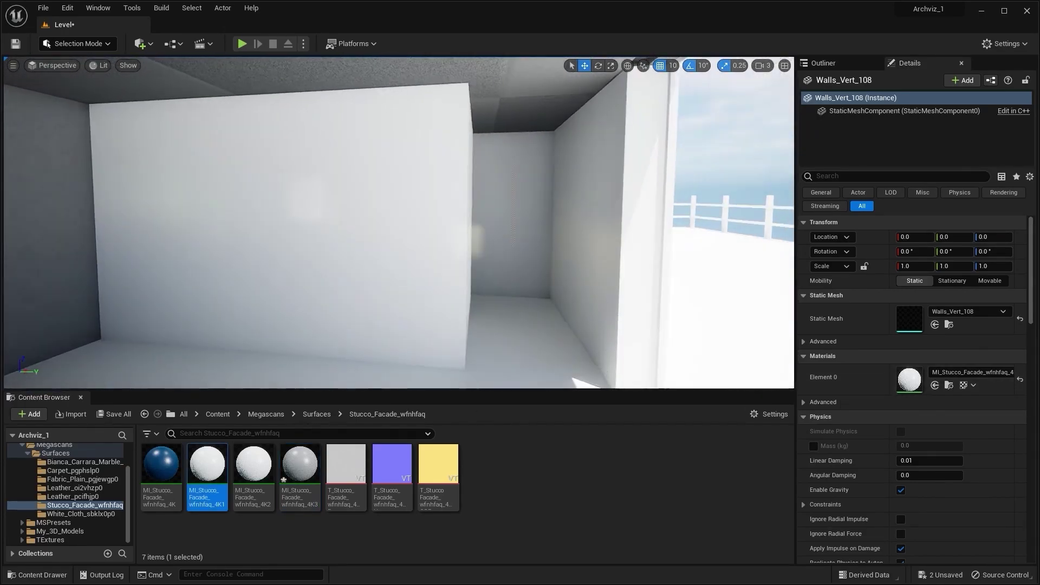
pyautogui.moveTo(207, 466); pyautogui.dragTo(287, 213)
pyautogui.moveTo(287, 213); pyautogui.dragTo(434, 179, button='right')
pyautogui.moveTo(204, 474); pyautogui.dragTo(305, 312)
pyautogui.moveTo(305, 313); pyautogui.dragTo(412, 347, button='right')
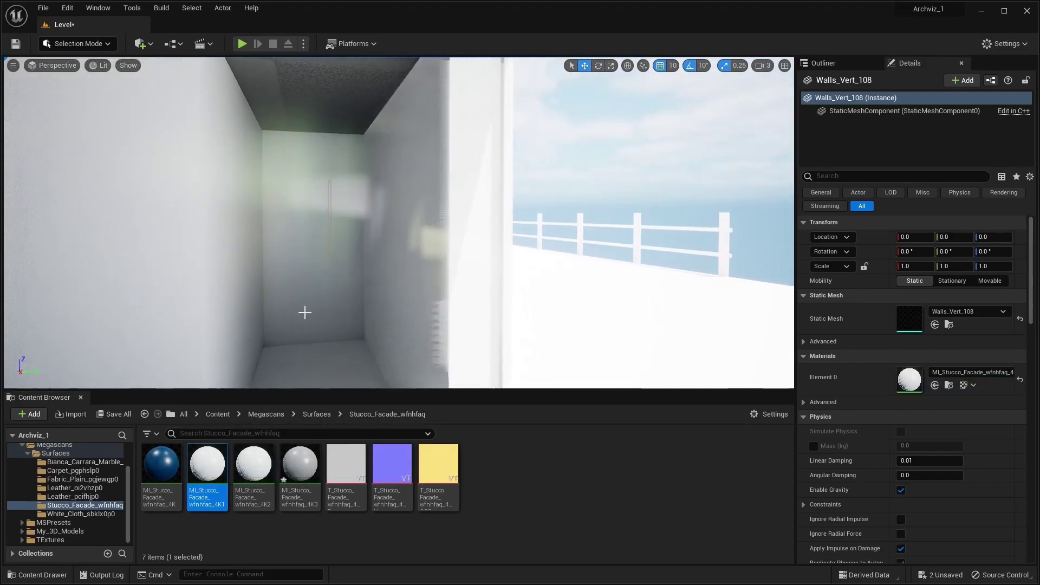
pyautogui.moveTo(206, 464); pyautogui.dragTo(316, 249)
pyautogui.moveTo(315, 249); pyautogui.dragTo(401, 248, button='right')
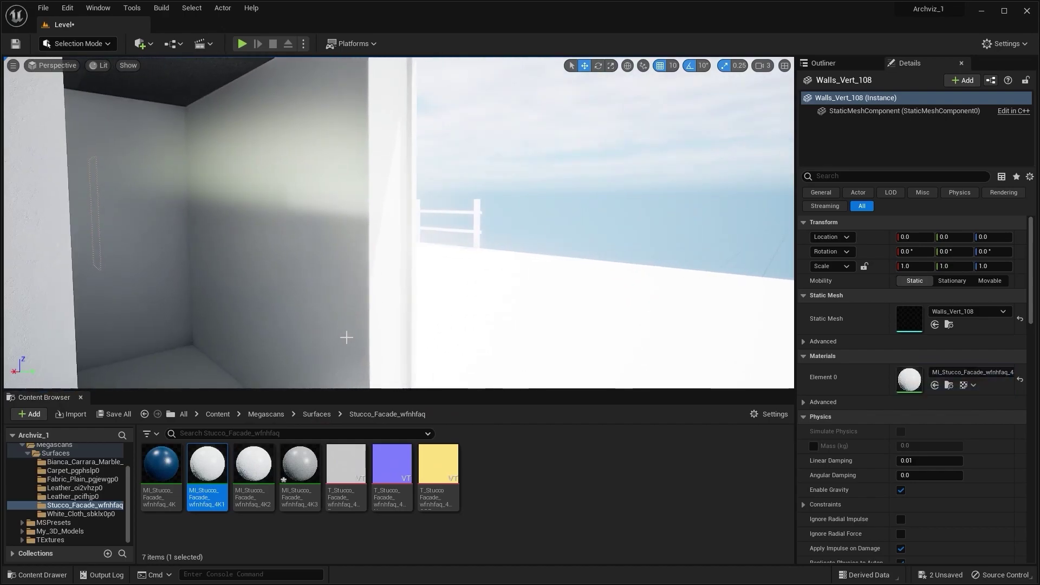
pyautogui.moveTo(216, 477); pyautogui.dragTo(322, 283)
pyautogui.moveTo(322, 282)
pyautogui.mouseDown(button='right')
pyautogui.moveTo(564, 283)
pyautogui.moveTo(379, 277)
pyautogui.moveTo(352, 201)
pyautogui.moveTo(380, 270)
pyautogui.moveTo(433, 298)
pyautogui.moveTo(422, 282)
pyautogui.mouseUp(button='right')
pyautogui.press('Escape')
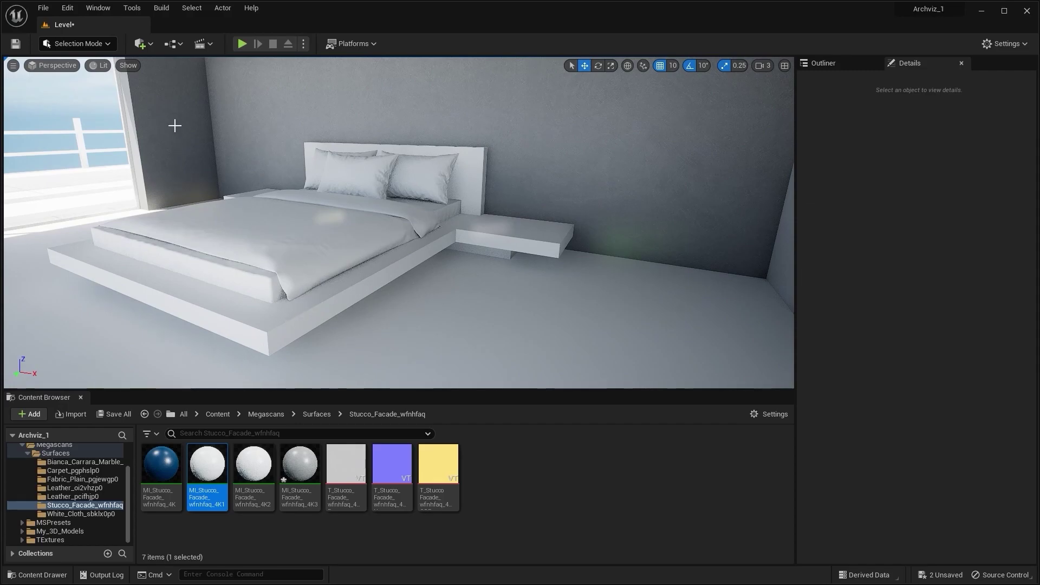
# Switch to Quixel Bridge, maximize its window and open the Wood category of Surfaces.
pyautogui.click(142, 43)
pyautogui.click(190, 83)
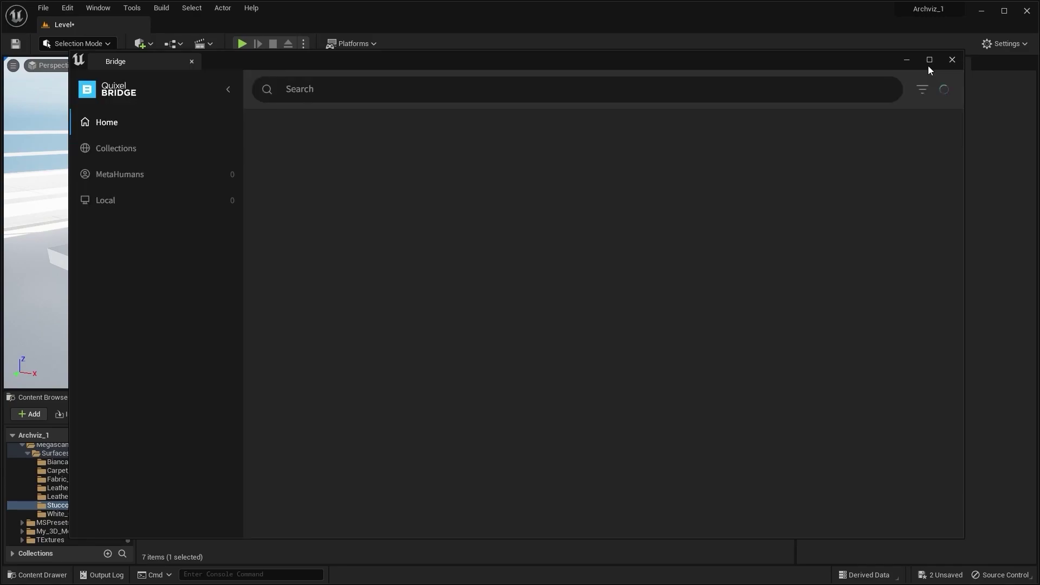
pyautogui.click(929, 62)
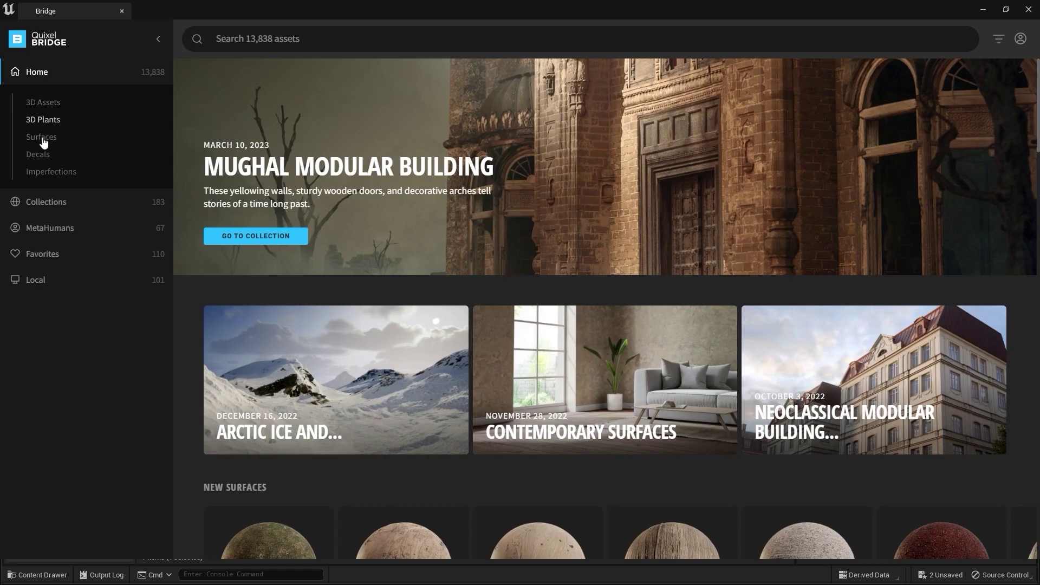
pyautogui.click(44, 142)
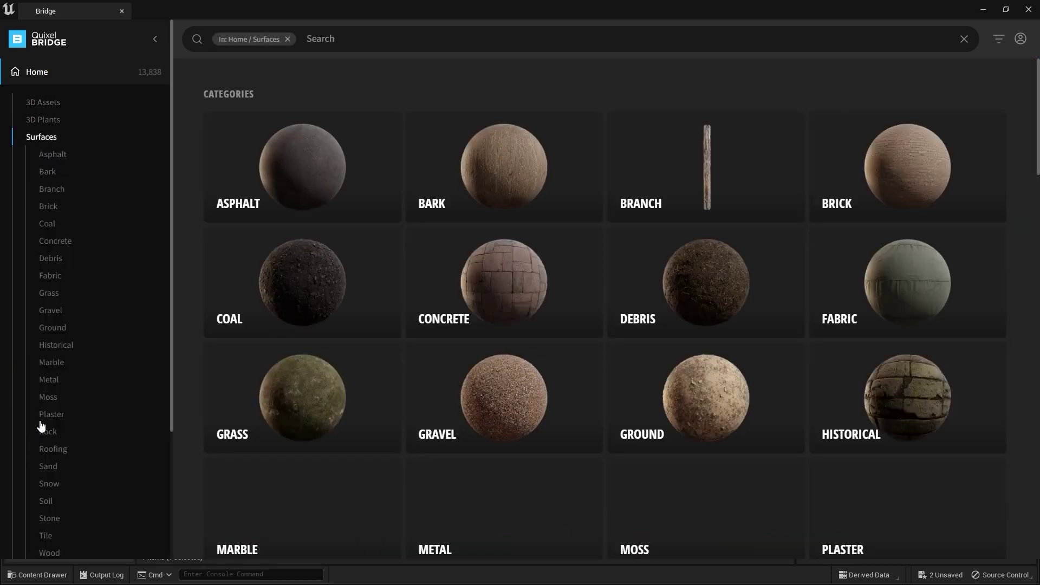
pyautogui.scroll(-2, 43, 417)
pyautogui.scroll(-2, 49, 448)
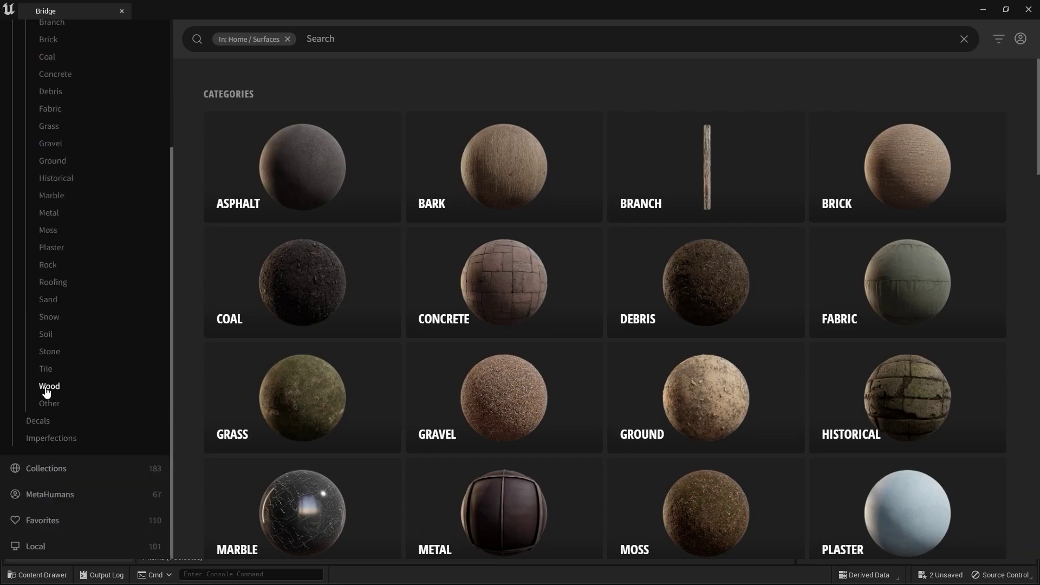
pyautogui.click(48, 387)
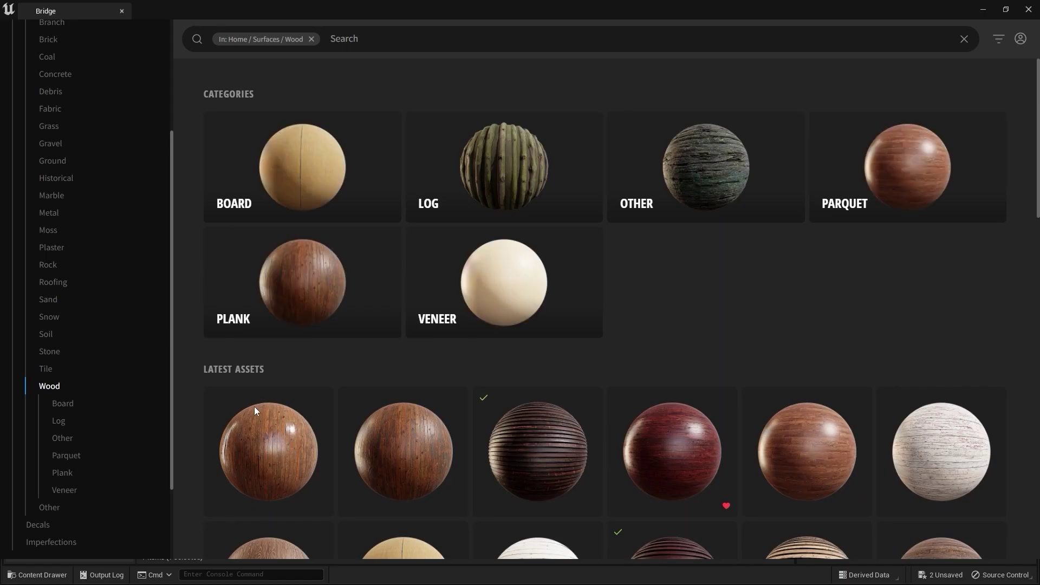
# Find the Deodar Cedar Veneer surface in the Wood category, add it to the project and return to the level editor.
pyautogui.scroll(-10, 555, 277)
pyautogui.scroll(-15, 548, 282)
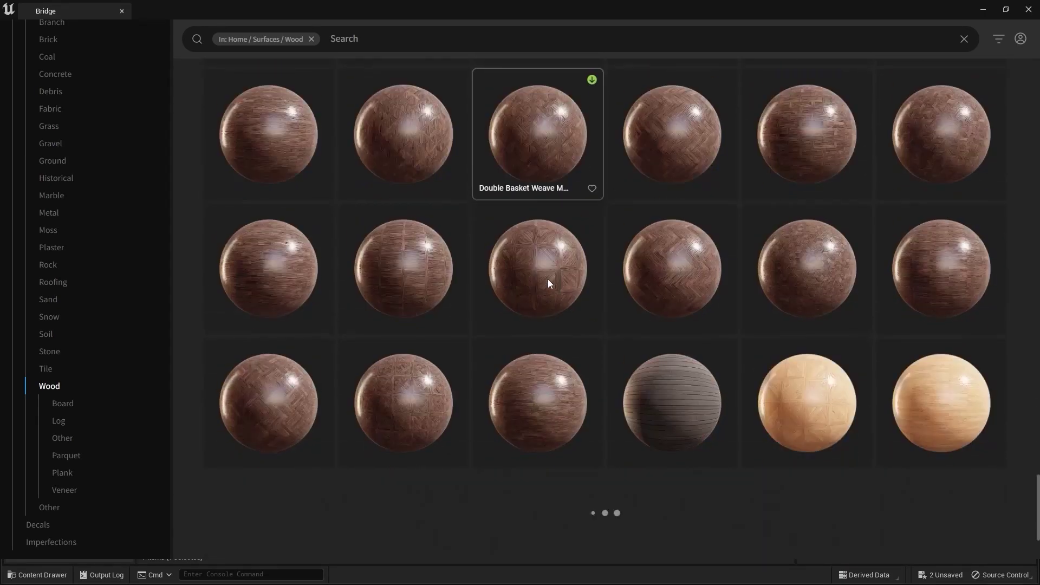
pyautogui.scroll(-10, 545, 281)
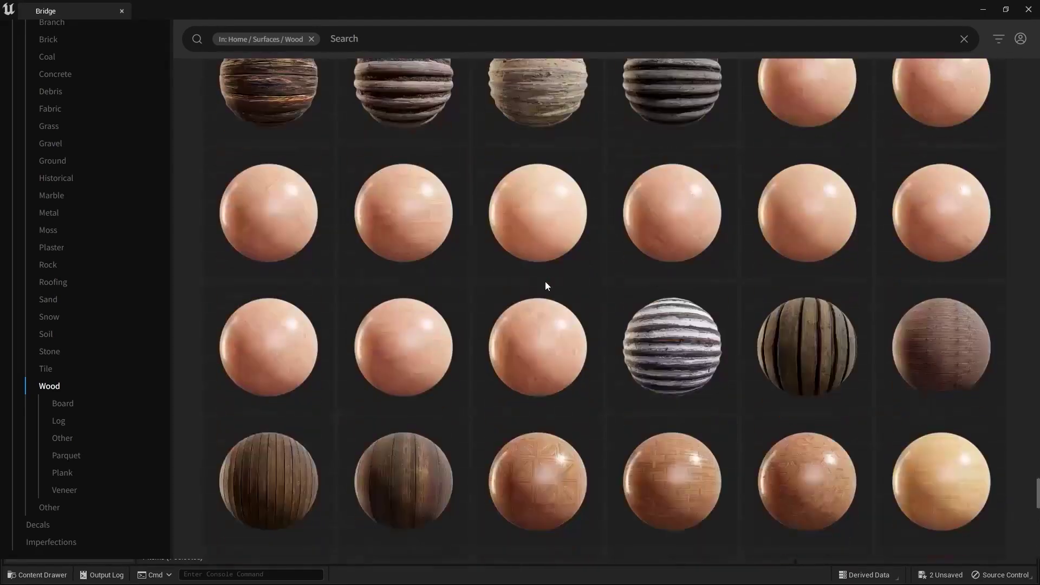
pyautogui.scroll(-9, 525, 340)
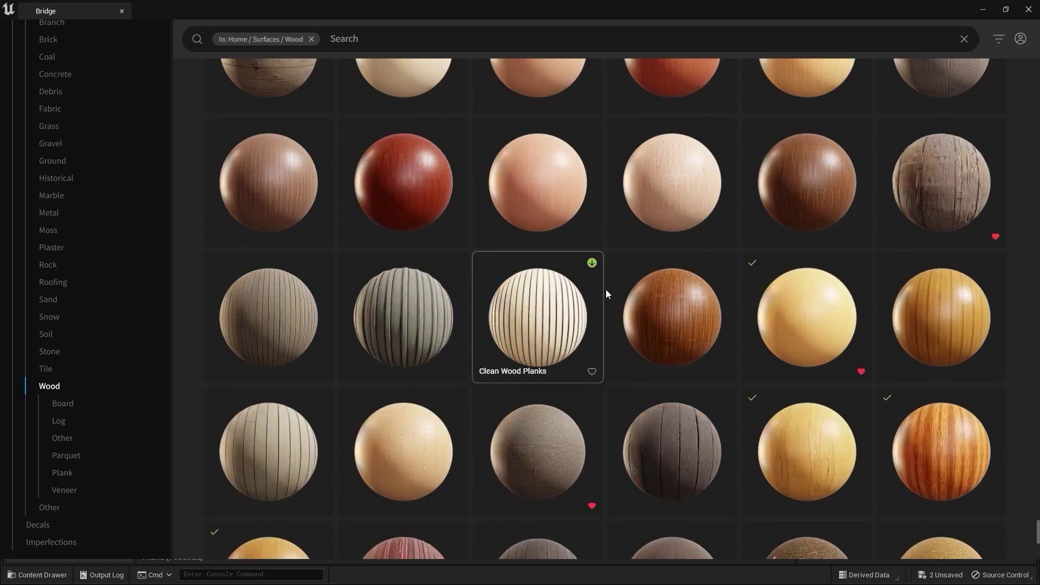
pyautogui.scroll(6, 510, 275)
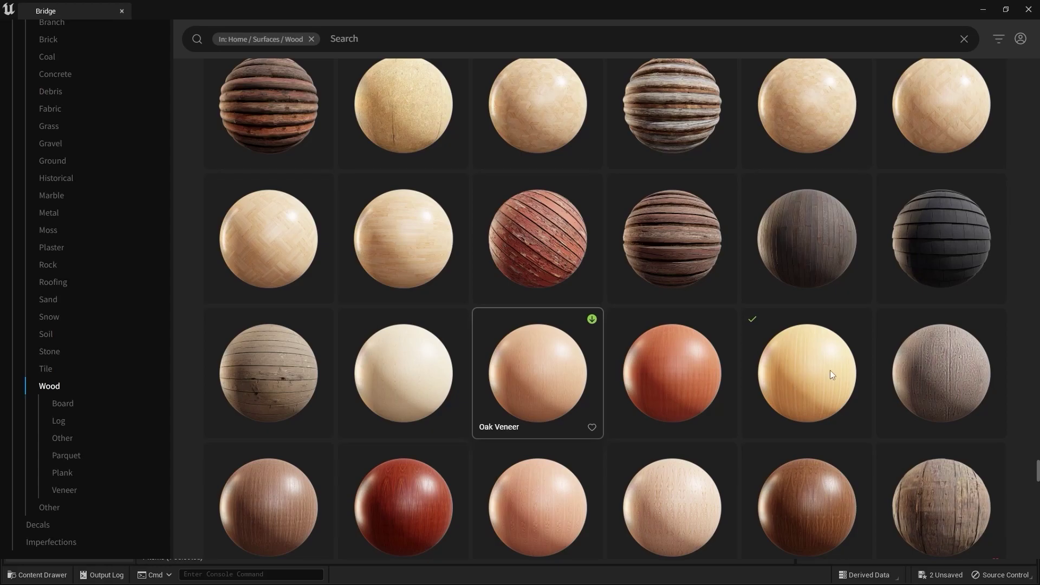
pyautogui.click(805, 377)
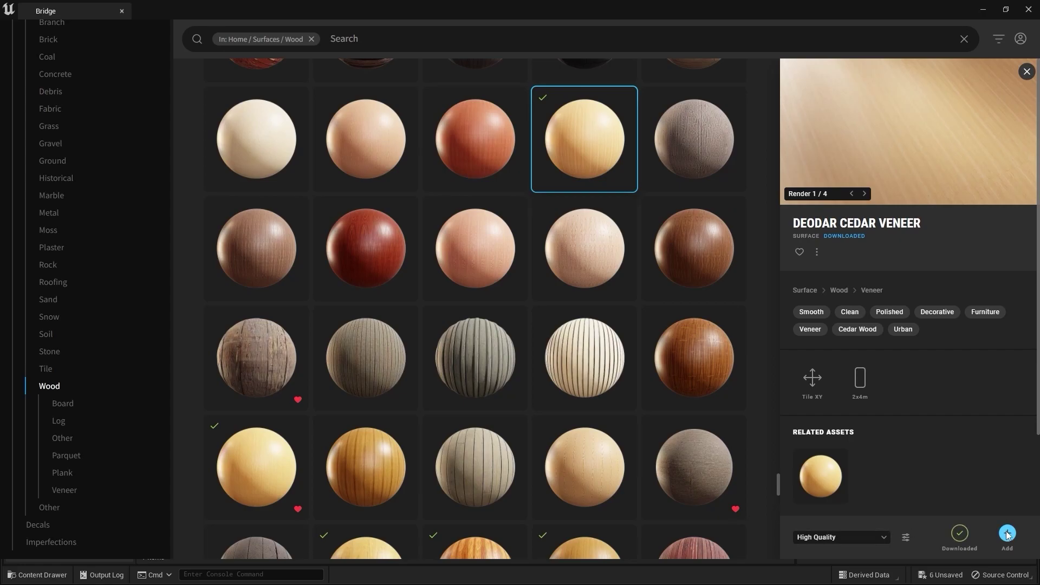
pyautogui.click(984, 15)
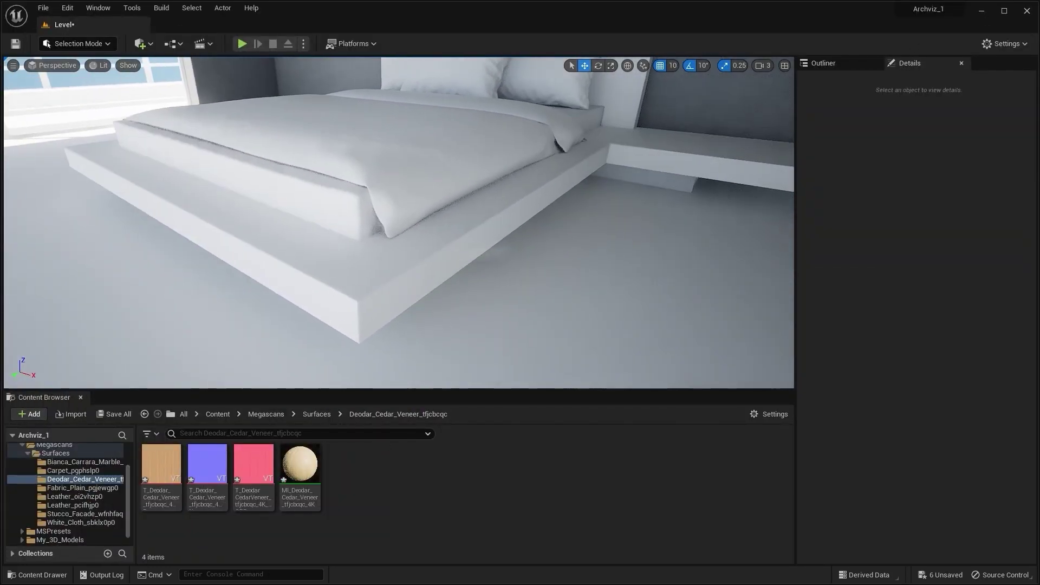
# Apply the MI_Deodar_Cedar_Veneer material to the bed platform and enable its Tiling/Offset with Tiling X and Tiling Y at 3.
pyautogui.moveTo(300, 464); pyautogui.dragTo(363, 288)
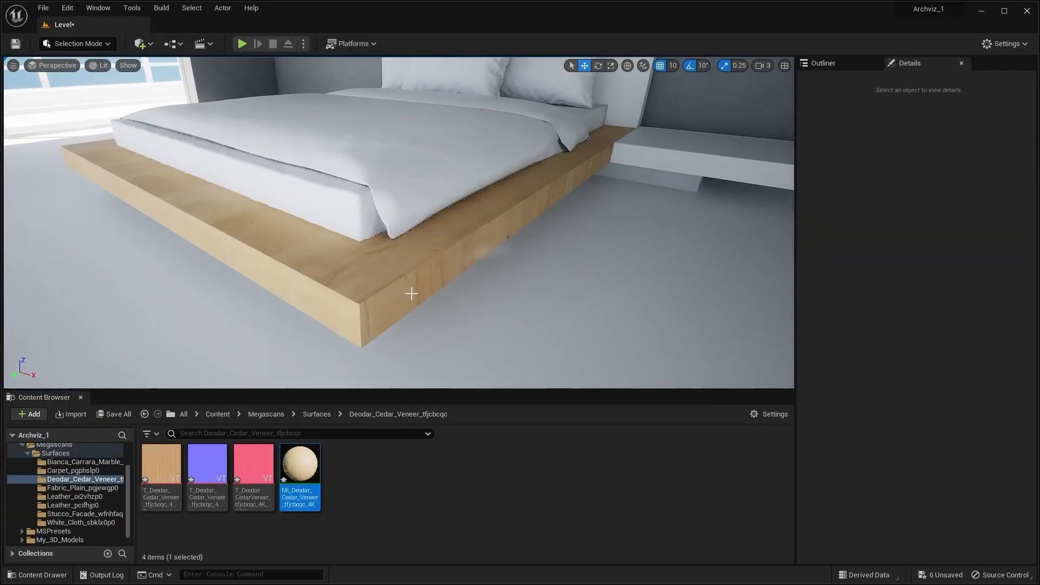
pyautogui.moveTo(412, 293)
pyautogui.mouseDown(button='right')
pyautogui.moveTo(437, 284)
pyautogui.moveTo(380, 292)
pyautogui.moveTo(483, 304)
pyautogui.moveTo(421, 304)
pyautogui.mouseUp(button='right')
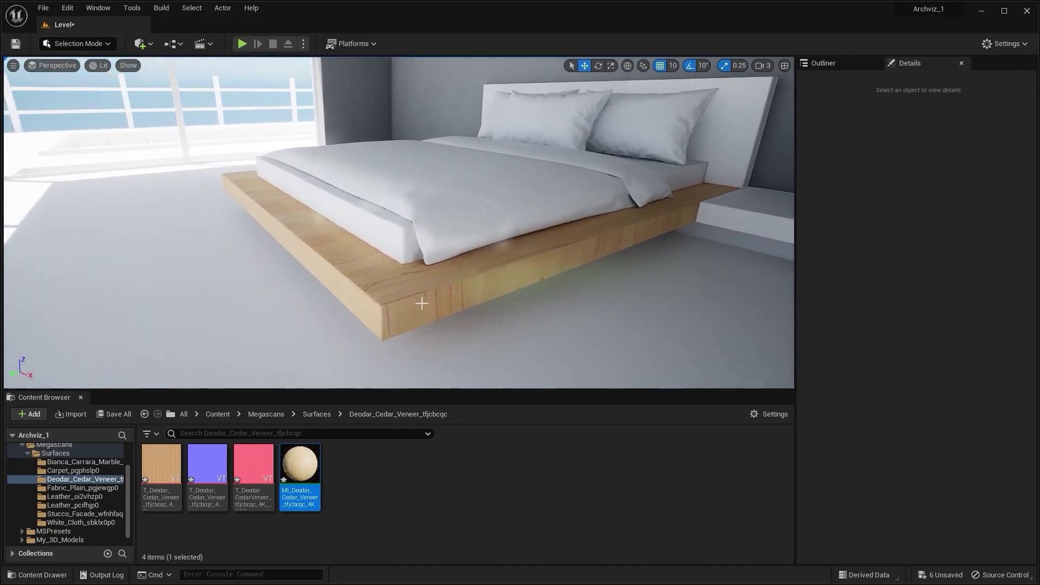
pyautogui.doubleClick(300, 465)
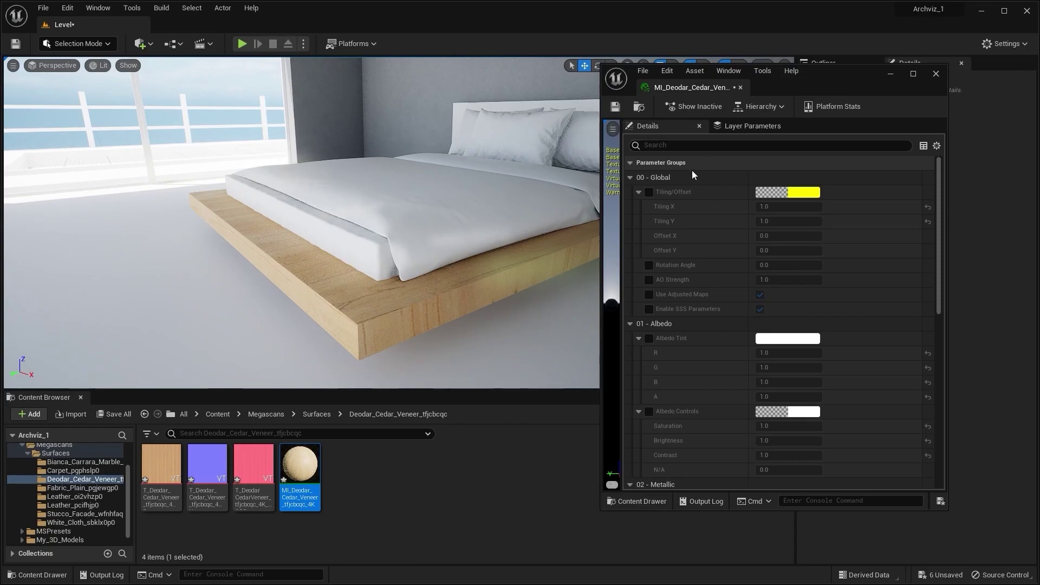
pyautogui.click(649, 191)
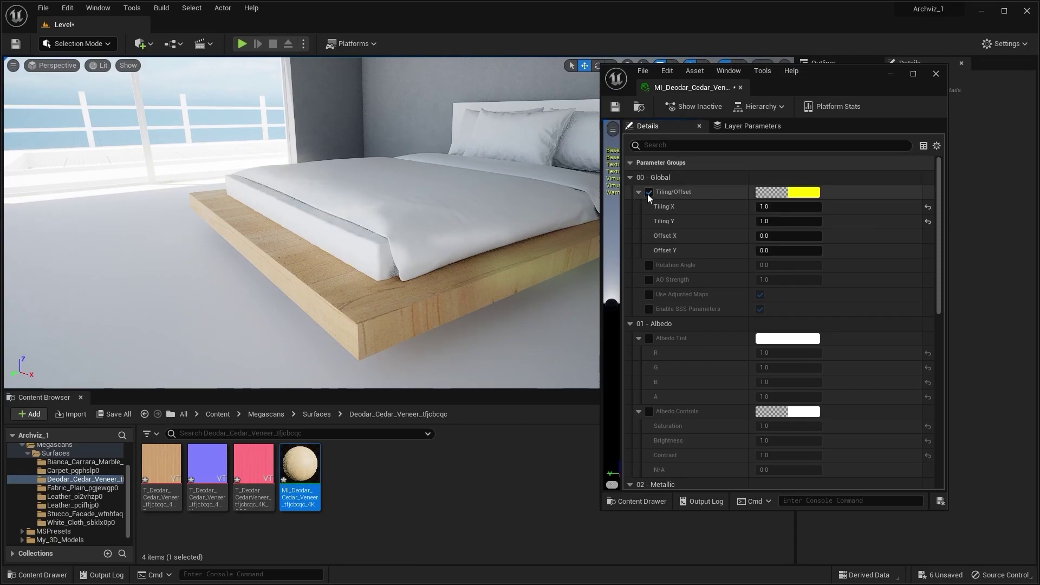
pyautogui.click(767, 207)
pyautogui.write('3')
pyautogui.press('Return')
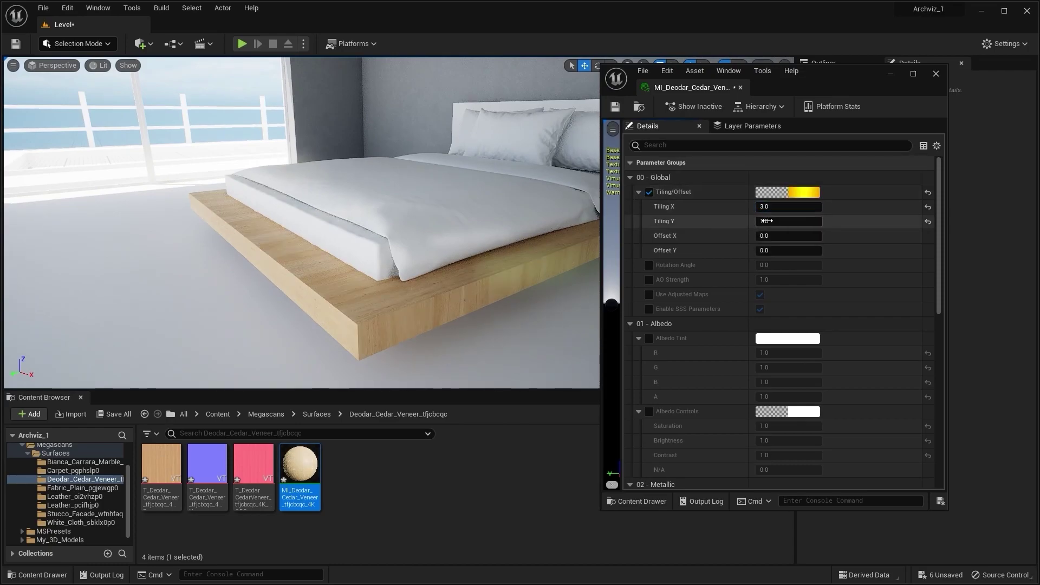
pyautogui.press('Return')
# Try a Rotation Angle of 0.25 on the cedar veneer material and undo that change.
pyautogui.moveTo(488, 260); pyautogui.dragTo(412, 260, button='right')
pyautogui.moveTo(526, 217); pyautogui.dragTo(575, 287, button='right')
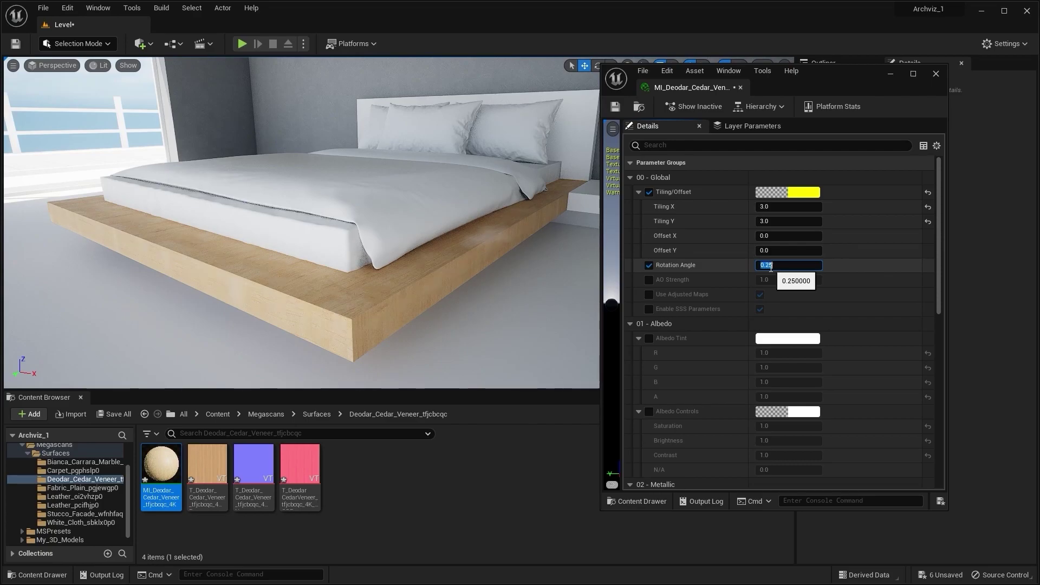
pyautogui.moveTo(301, 223); pyautogui.dragTo(456, 239, button='right')
pyautogui.moveTo(336, 240); pyautogui.dragTo(466, 255, button='right')
pyautogui.hotkey('ctrl', 'z')
pyautogui.moveTo(398, 279)
pyautogui.mouseDown(button='right')
pyautogui.moveTo(357, 273)
pyautogui.moveTo(461, 271)
pyautogui.moveTo(398, 270)
pyautogui.mouseUp(button='right')
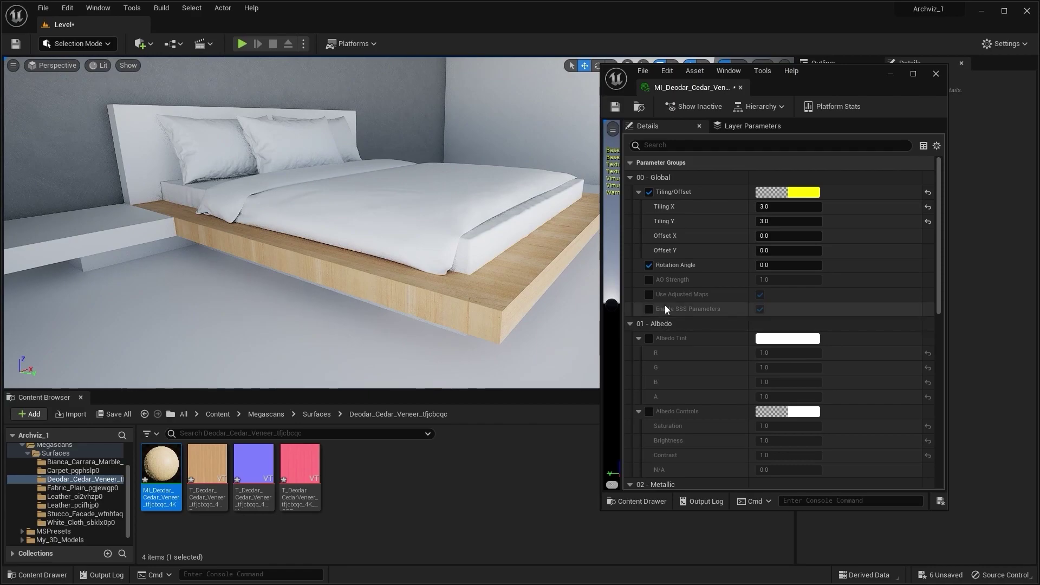
# Enable Max Roughness in the cedar veneer material, trying 0.6 before settling on 0.7, and close its editor.
pyautogui.scroll(-3, 698, 311)
pyautogui.scroll(-5, 698, 310)
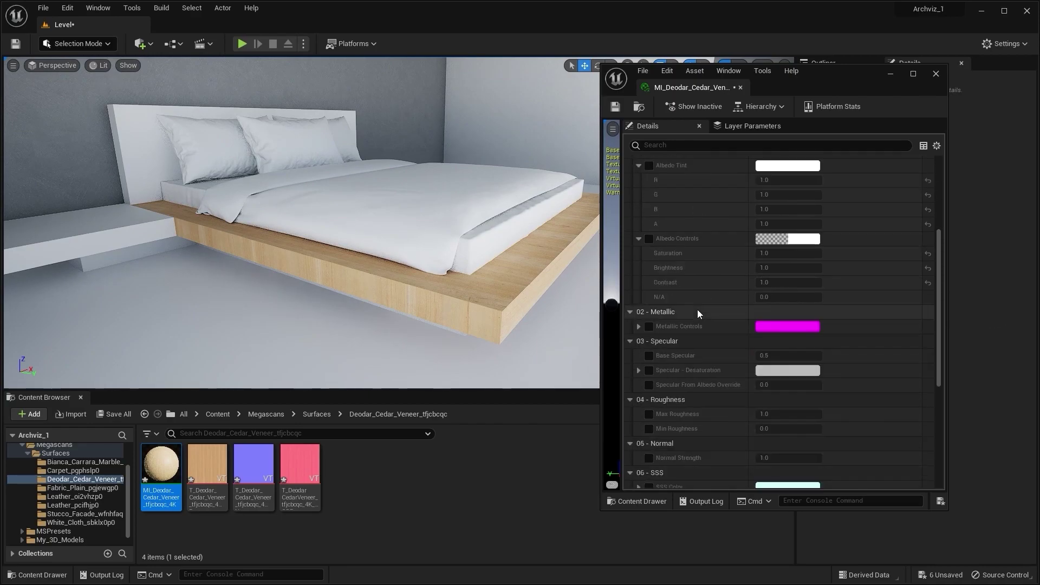
pyautogui.click(648, 345)
pyautogui.click(785, 344)
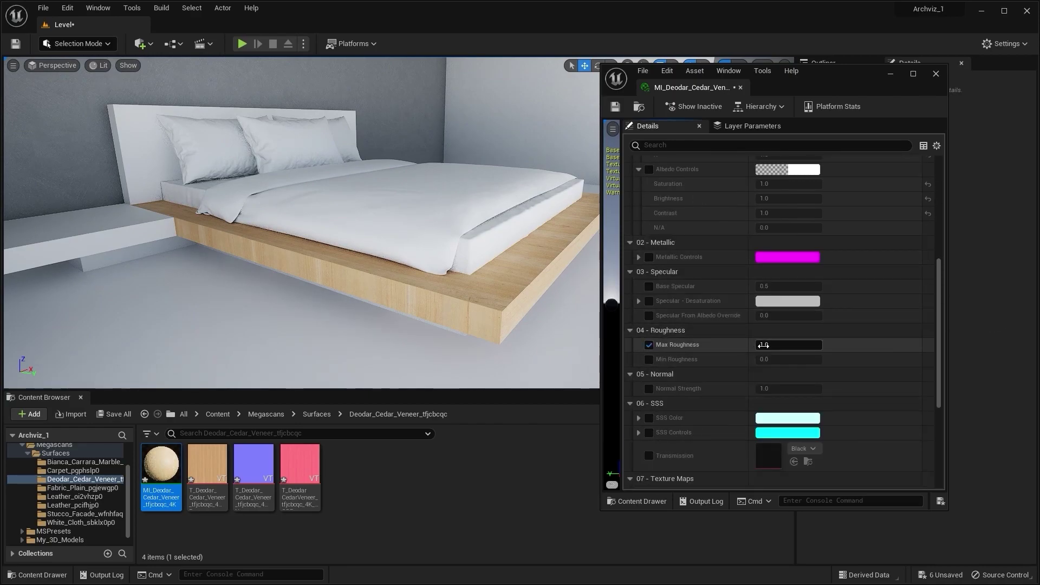
pyautogui.write('0.6')
pyautogui.press('Return')
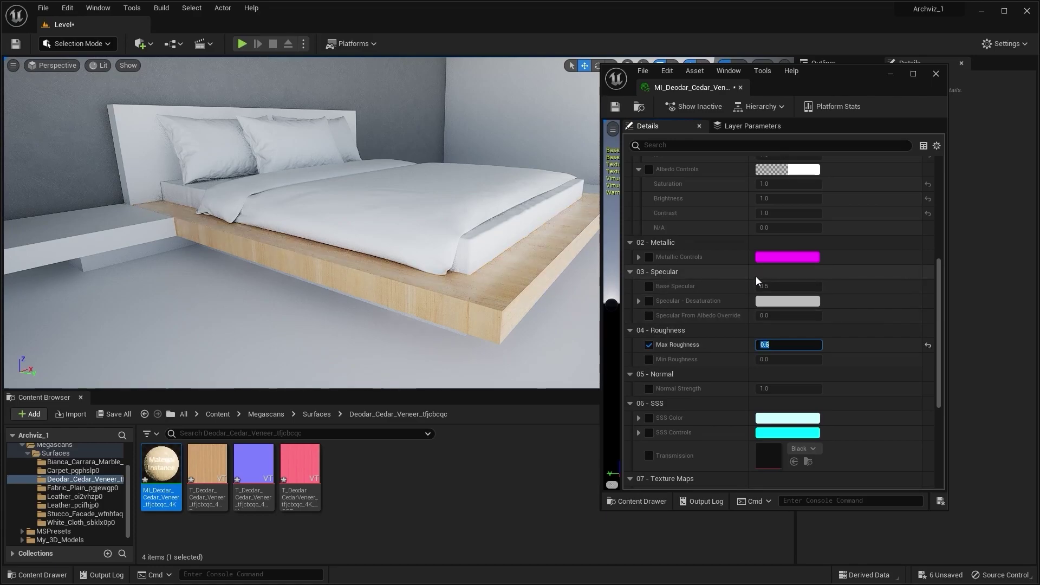
pyautogui.moveTo(328, 224); pyautogui.dragTo(304, 222, button='right')
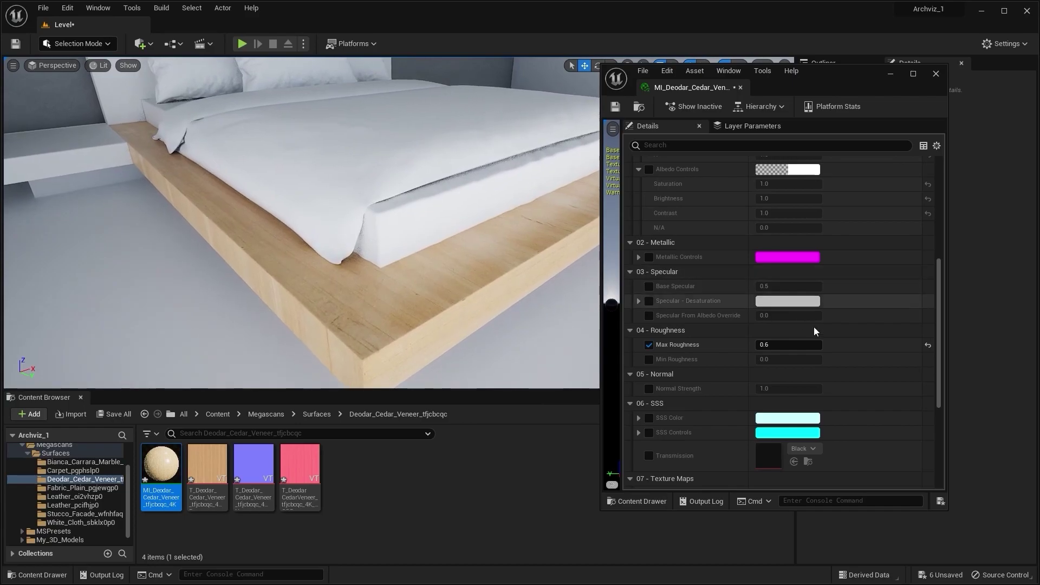
pyautogui.click(787, 343)
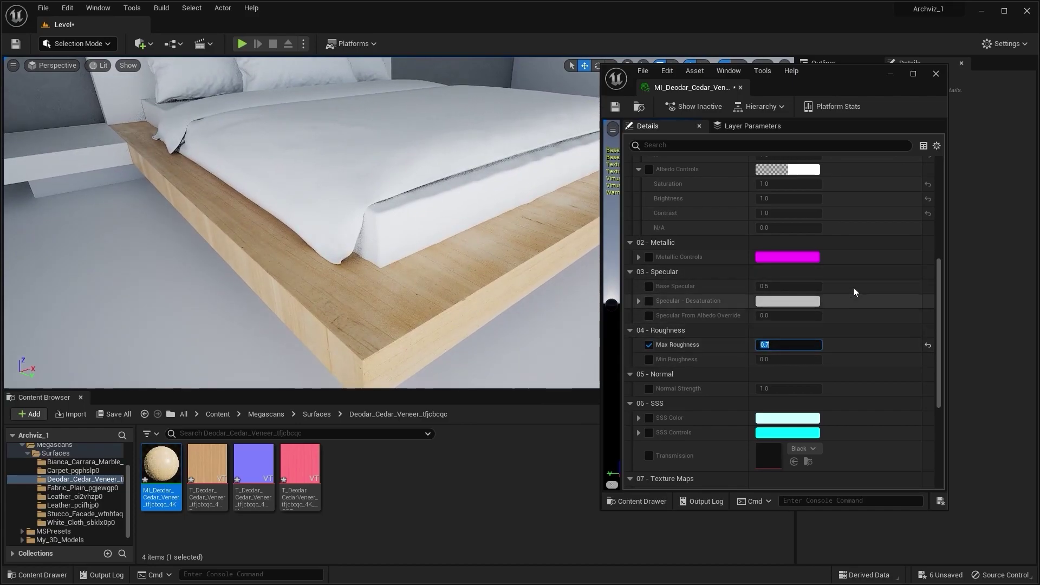
pyautogui.click(841, 344)
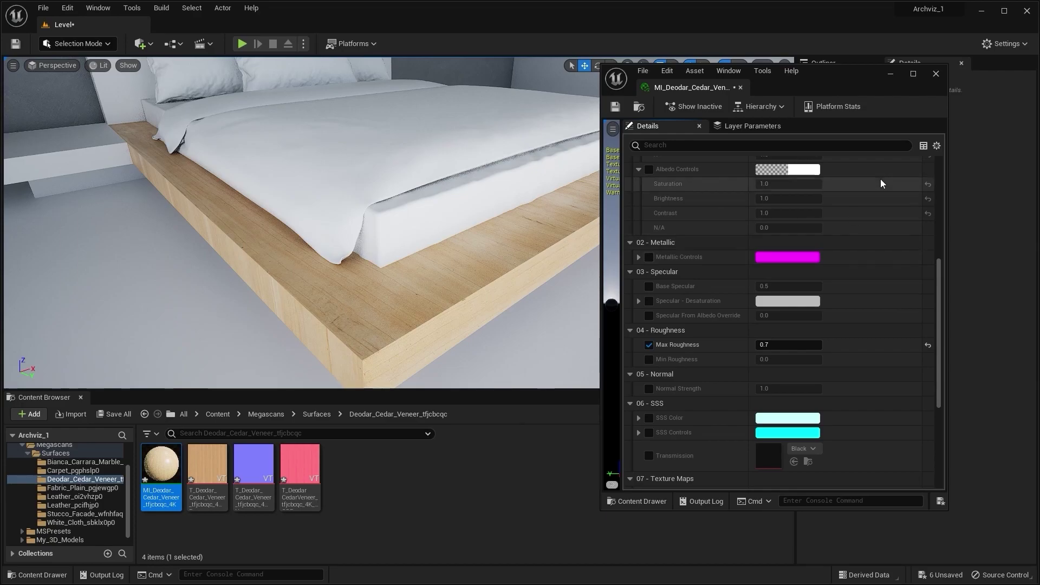
pyautogui.click(936, 74)
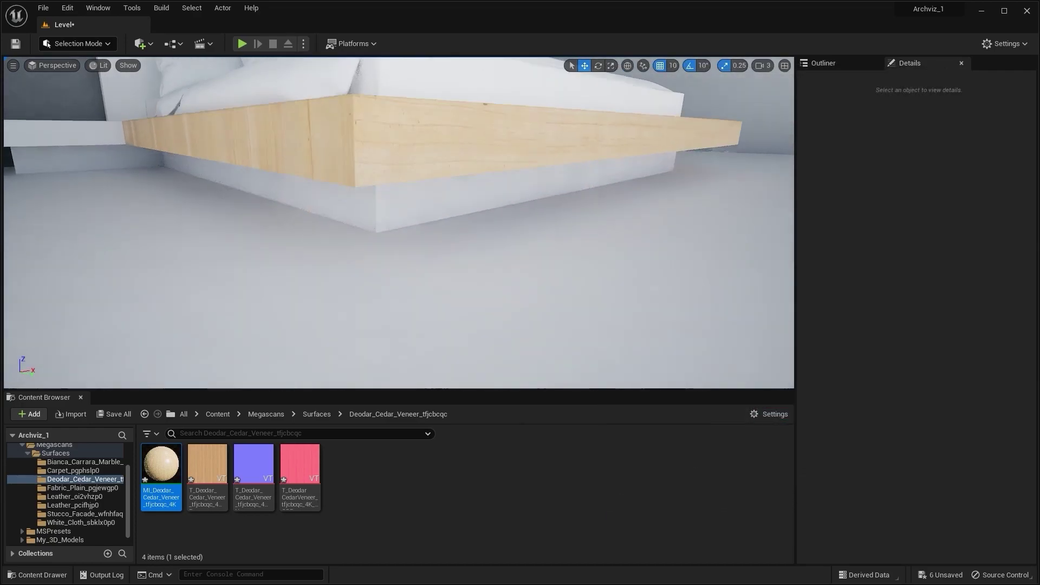
# Apply the cedar veneer material to the recessed base under the bed platform and to the headboard.
pyautogui.moveTo(228, 325); pyautogui.dragTo(228, 325, button='right')
pyautogui.moveTo(337, 316); pyautogui.dragTo(337, 316, button='right')
pyautogui.moveTo(162, 455); pyautogui.dragTo(325, 187)
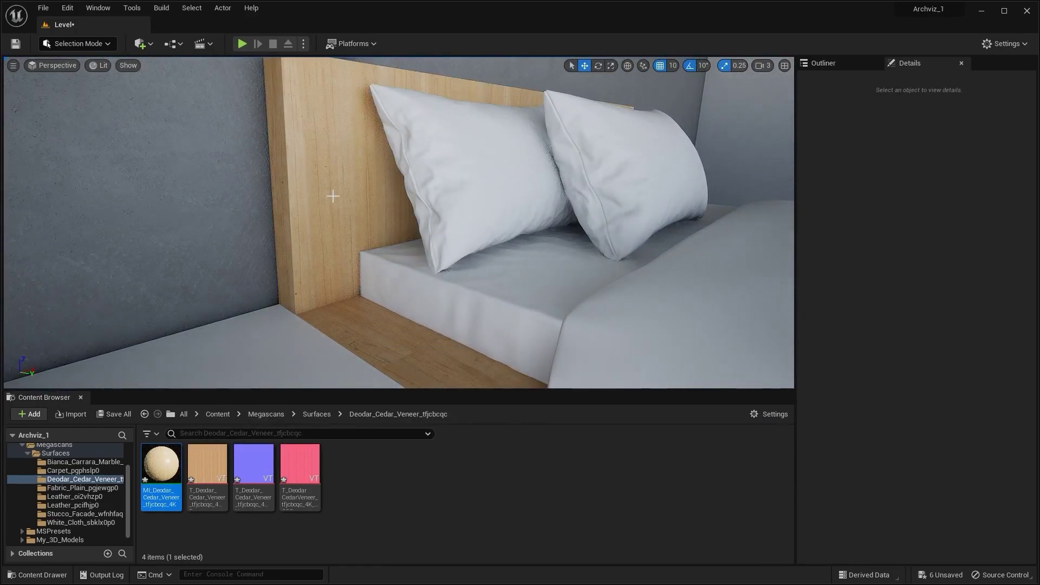
# Duplicate the cedar veneer material and apply the copy, MI_Deodar_Cedar_Veneer_tfjcbcqc_4K1, to the white bedside shelf.
pyautogui.moveTo(399, 222); pyautogui.dragTo(399, 222, button='right')
pyautogui.hotkey('ctrl', 'd')
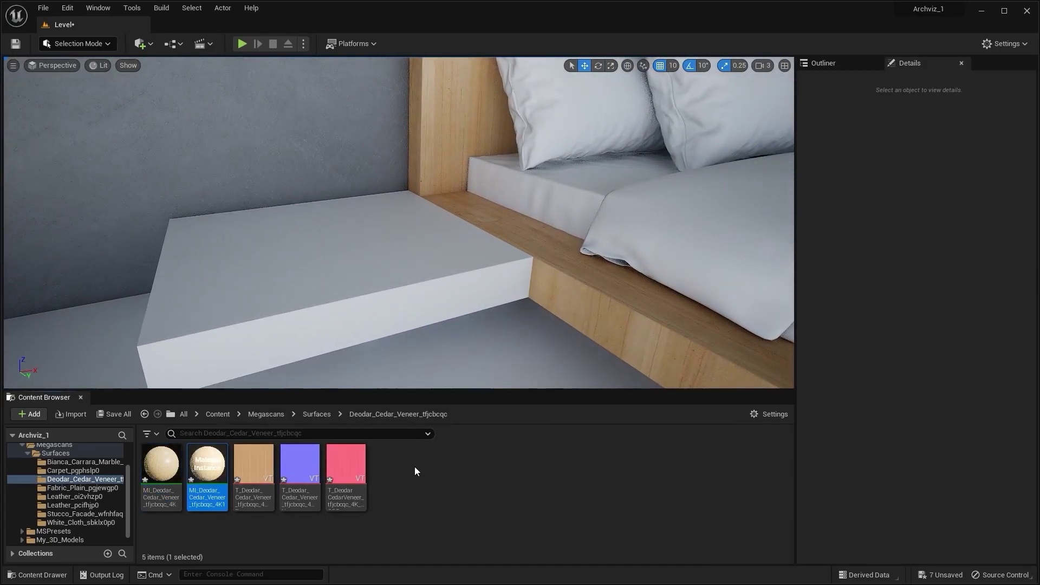
pyautogui.moveTo(426, 298); pyautogui.dragTo(426, 298, button='right')
pyautogui.moveTo(207, 465); pyautogui.dragTo(269, 260)
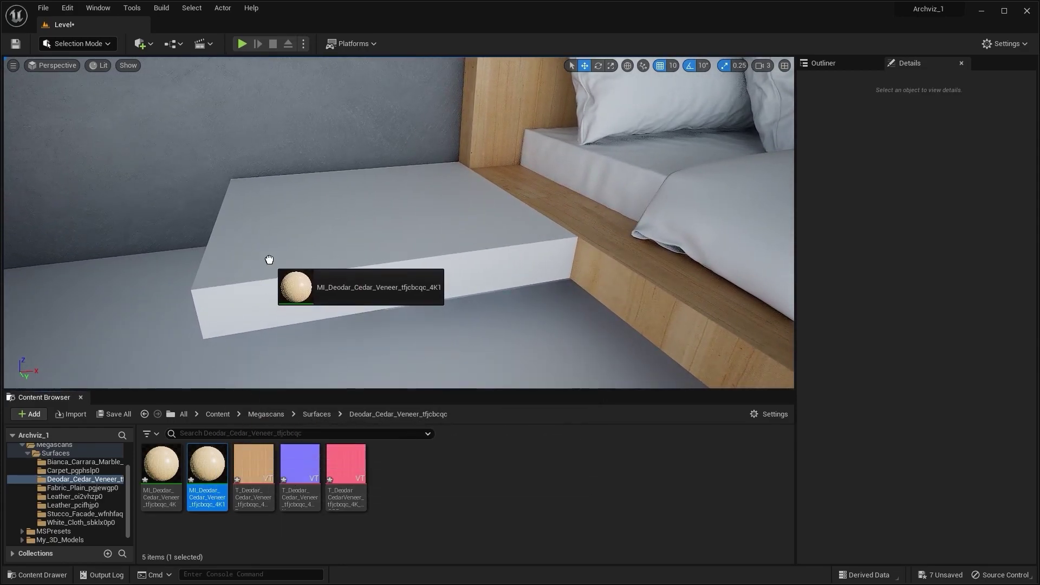
pyautogui.moveTo(331, 279); pyautogui.dragTo(330, 279, button='right')
pyautogui.moveTo(412, 293); pyautogui.dragTo(412, 293, button='right')
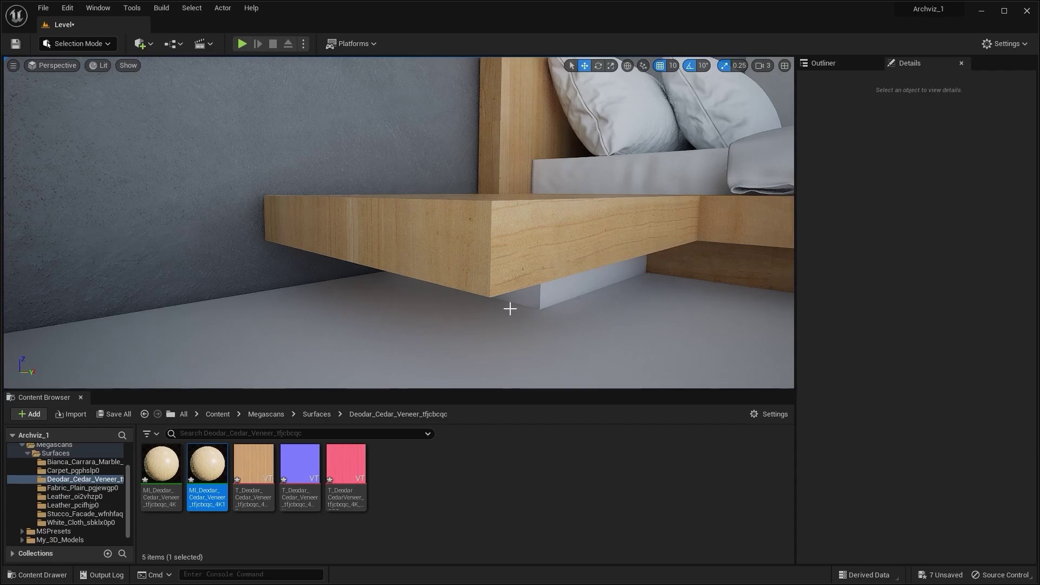
# Apply MI_Deodar_Cedar_Veneer_tfjcbcqc_4K1 to the bedside shelf on the bed's other side and to the supports beneath the shelves.
pyautogui.moveTo(510, 308); pyautogui.dragTo(355, 314, button='right')
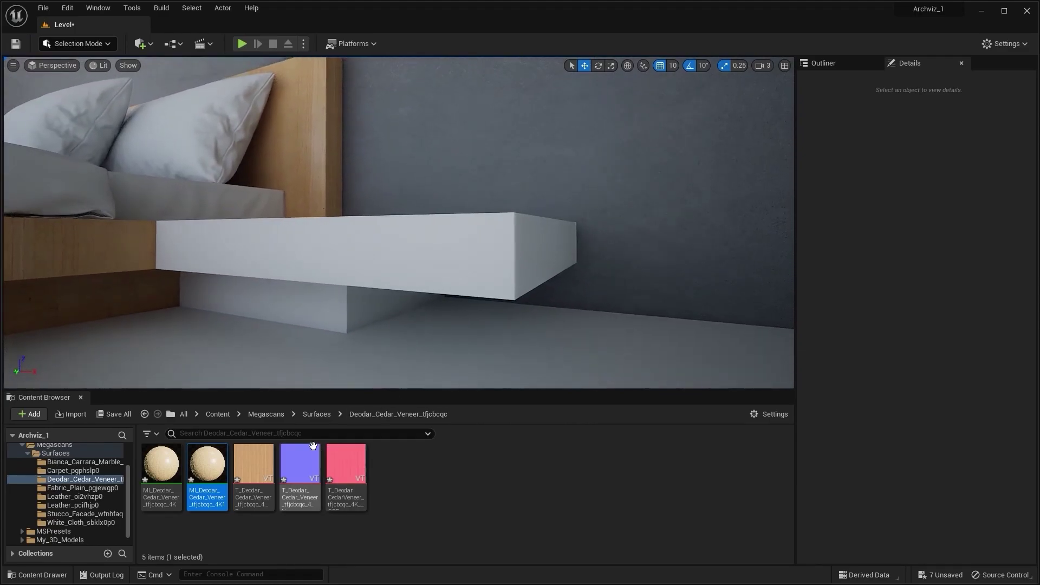
pyautogui.moveTo(207, 464); pyautogui.dragTo(357, 260)
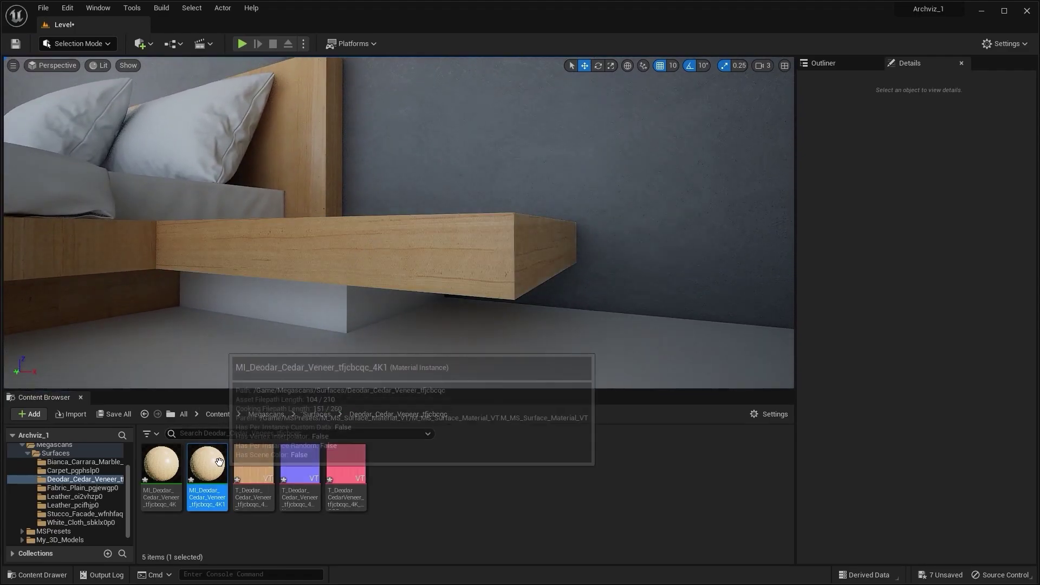
pyautogui.moveTo(207, 464); pyautogui.dragTo(359, 200)
pyautogui.moveTo(332, 267); pyautogui.dragTo(413, 214)
pyautogui.moveTo(413, 214); pyautogui.dragTo(275, 350, button='right')
pyautogui.moveTo(207, 464); pyautogui.dragTo(317, 267)
pyautogui.moveTo(316, 266); pyautogui.dragTo(401, 228, button='right')
pyautogui.moveTo(385, 333); pyautogui.dragTo(452, 304, button='right')
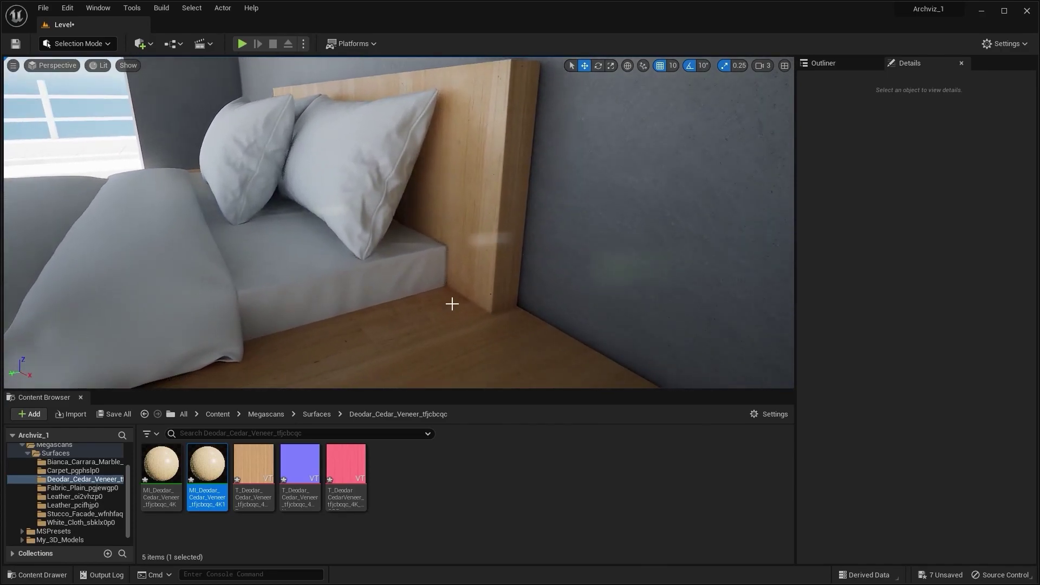
# Switch to Quixel Bridge, maximize its window and open the Fabric category of Surfaces.
pyautogui.click(139, 43)
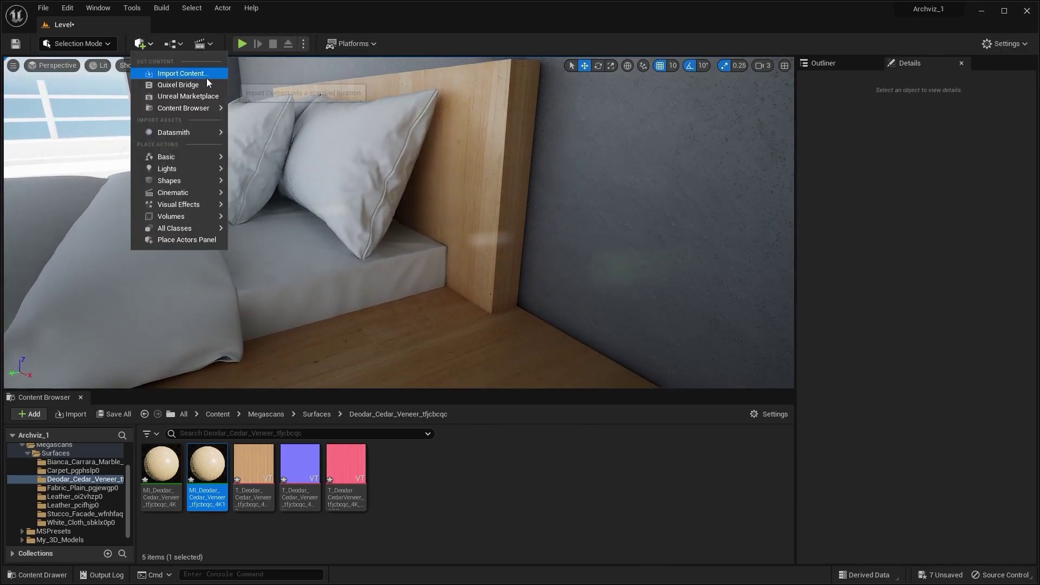
pyautogui.click(207, 80)
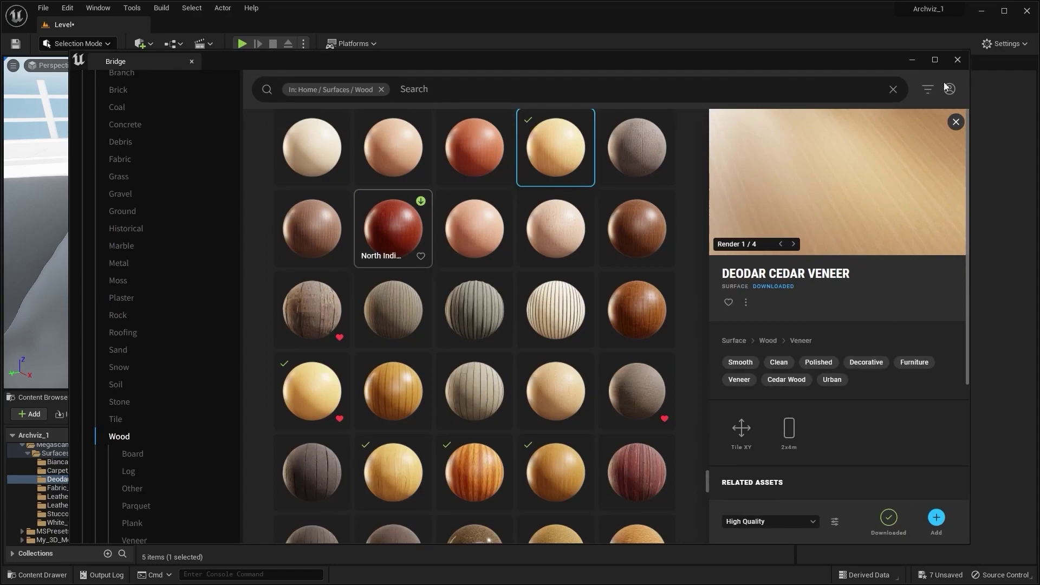
pyautogui.click(931, 62)
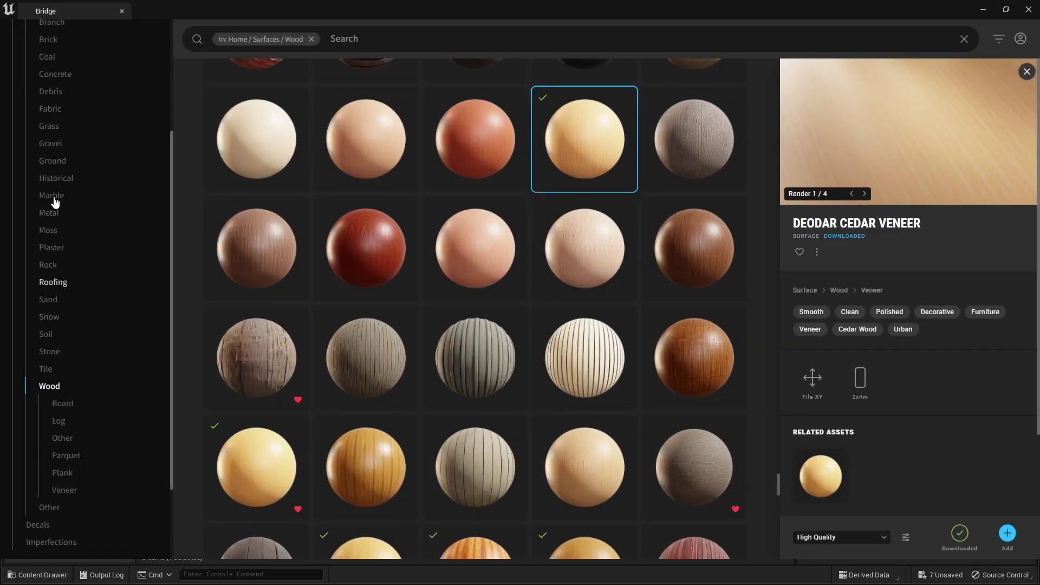
pyautogui.click(50, 109)
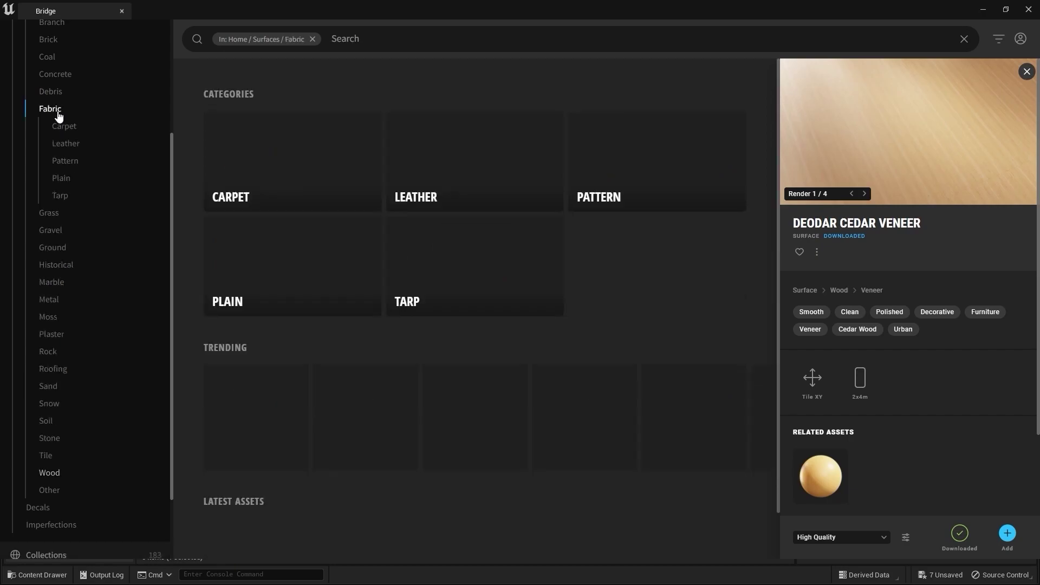
# Find the white Linen Canvas surface among the fabrics and add it to the project.
pyautogui.scroll(-15, 429, 311)
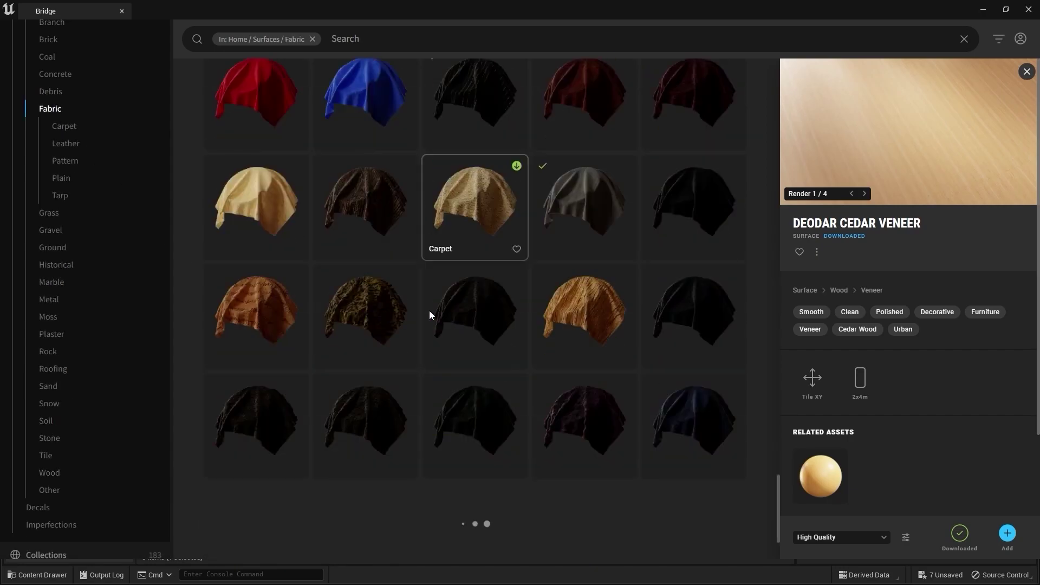
pyautogui.scroll(-5, 542, 390)
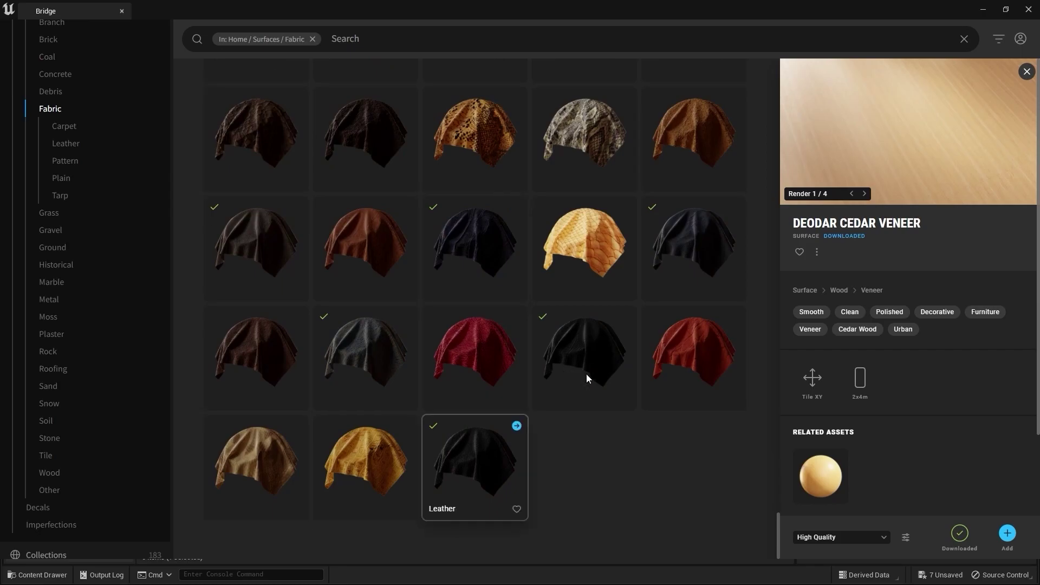
pyautogui.moveTo(776, 524); pyautogui.dragTo(766, 459)
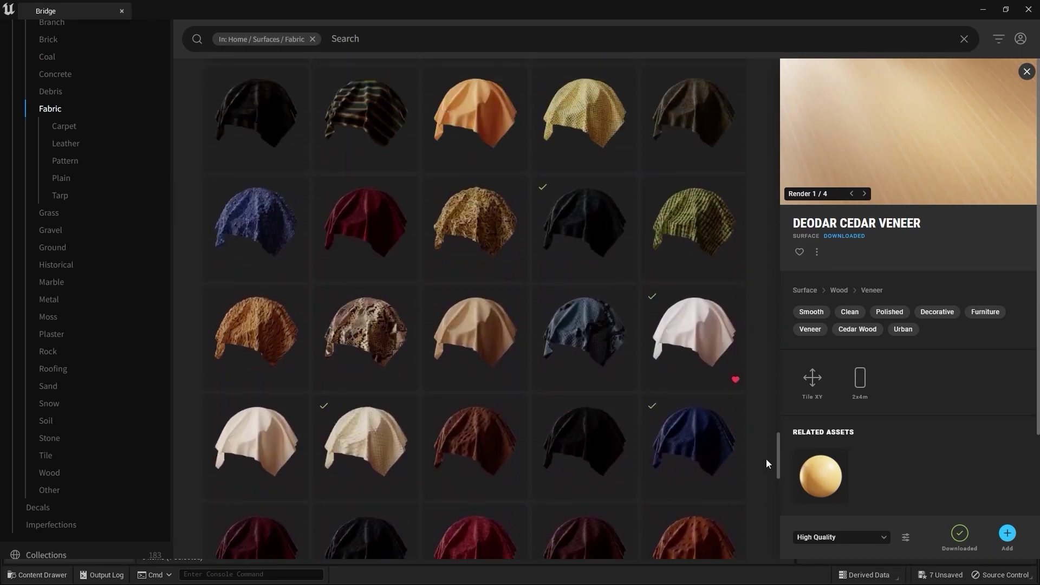
pyautogui.click(700, 324)
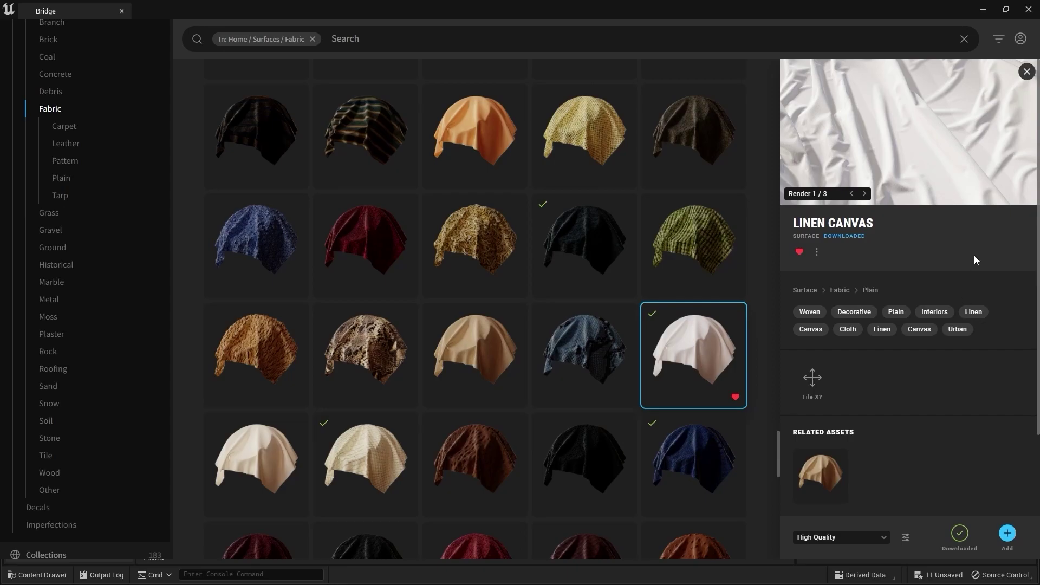
# Return from Quixel Bridge to the level editor and apply MI_Linen_Canvas_rbess3s0_4K to the bed's mattress.
pyautogui.click(985, 10)
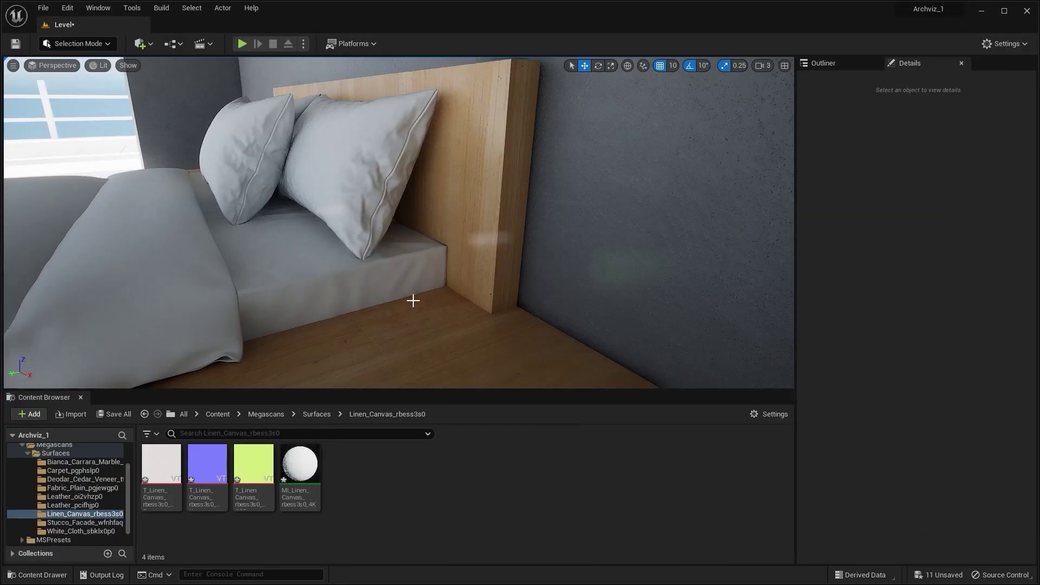
pyautogui.press('w')
pyautogui.moveTo(412, 301); pyautogui.dragTo(428, 281, button='right')
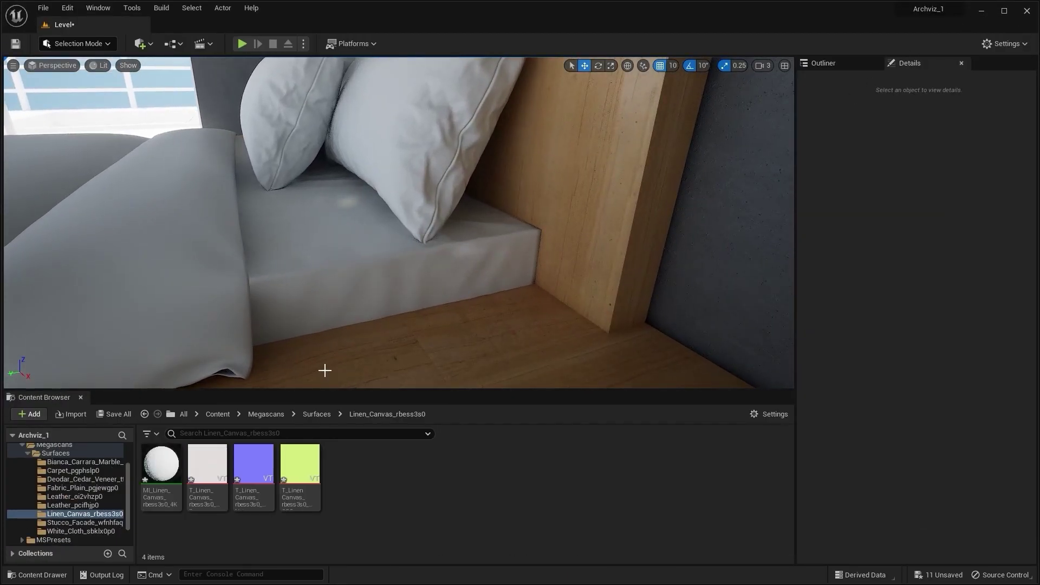
pyautogui.moveTo(179, 460); pyautogui.dragTo(347, 277)
pyautogui.moveTo(261, 325); pyautogui.dragTo(285, 314, button='right')
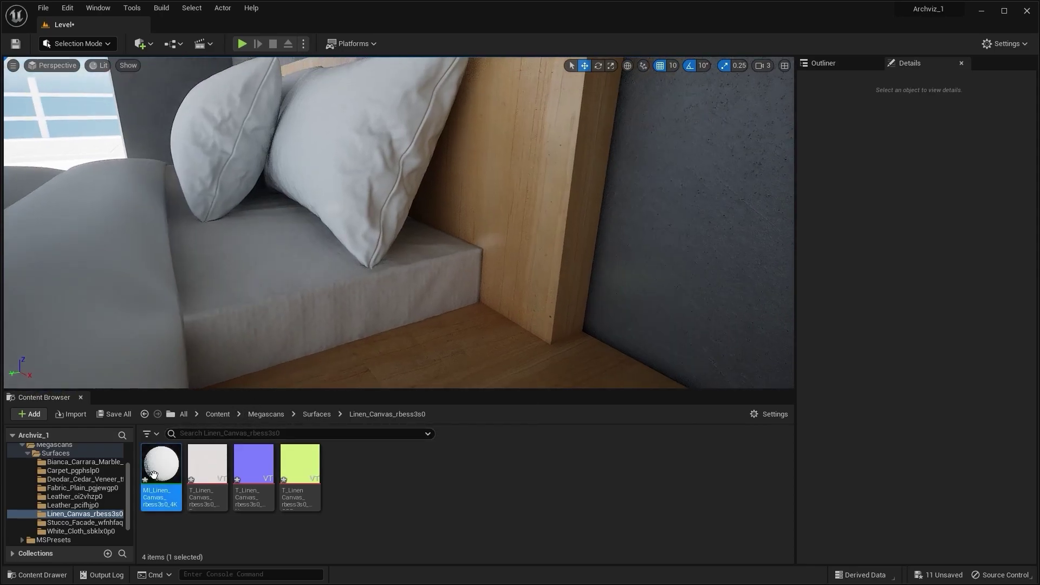
# Open the MI_Linen_Canvas_rbess3s0_4K material instance, enable the Tiling/Offset override and set Tiling X and Tiling Y to 5.
pyautogui.doubleClick(153, 475)
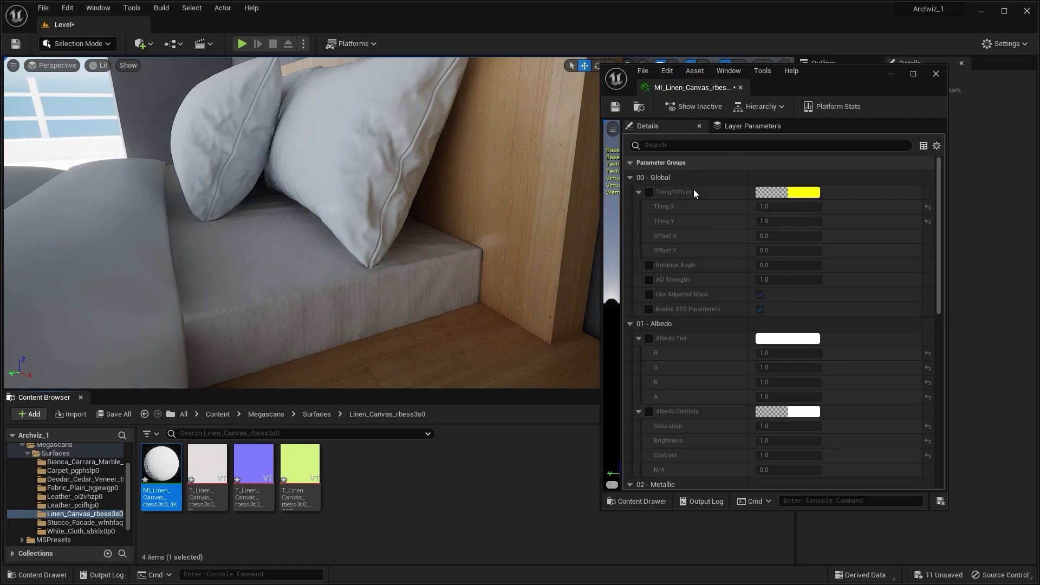
pyautogui.click(649, 193)
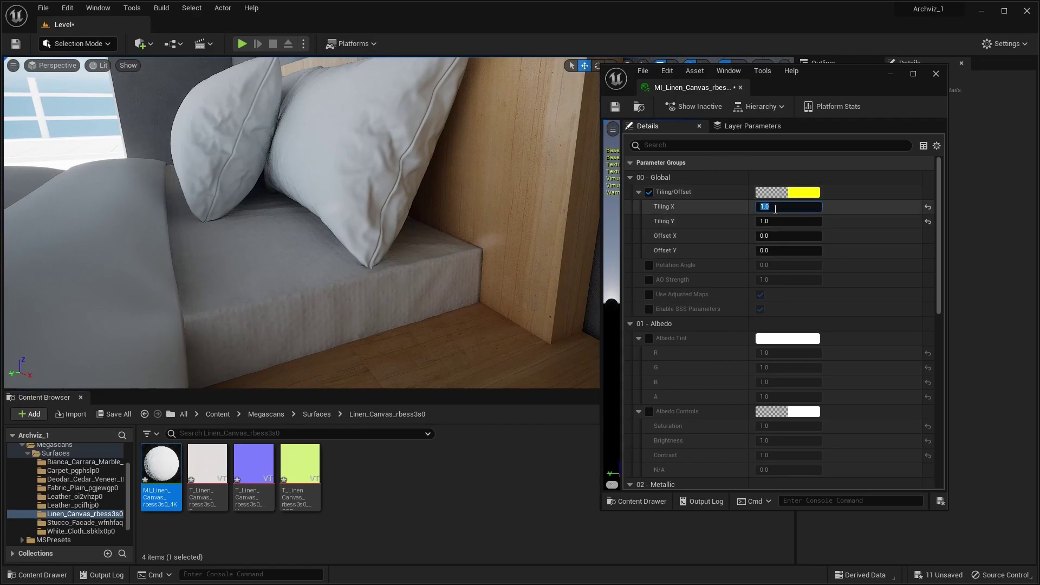
pyautogui.write('5')
pyautogui.press('Return')
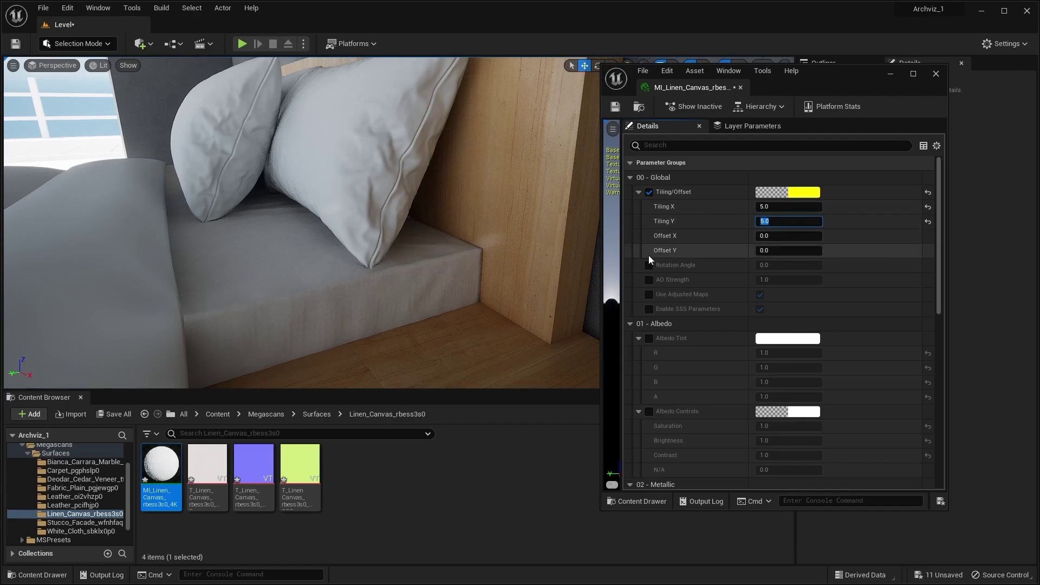
pyautogui.moveTo(379, 244); pyautogui.dragTo(314, 236, button='right')
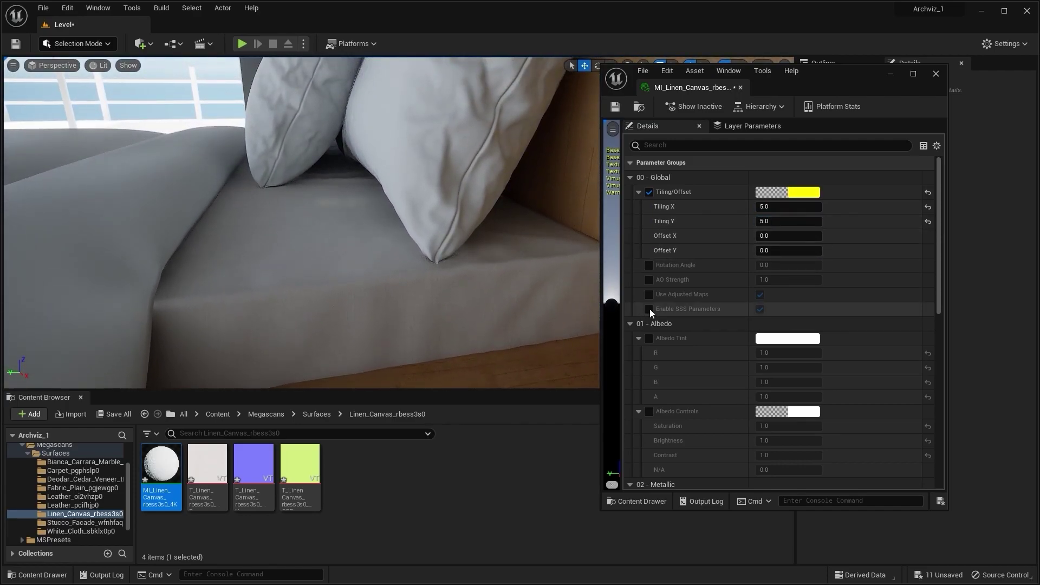
# Enable the linen material's Normal Strength override and set it to 2.0.
pyautogui.scroll(-8, 724, 294)
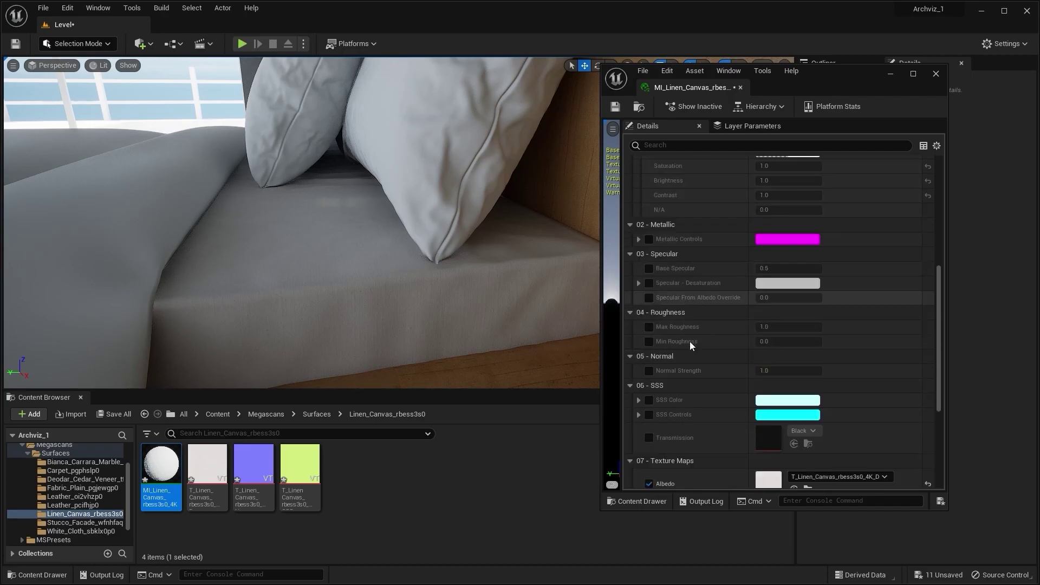
pyautogui.click(790, 370)
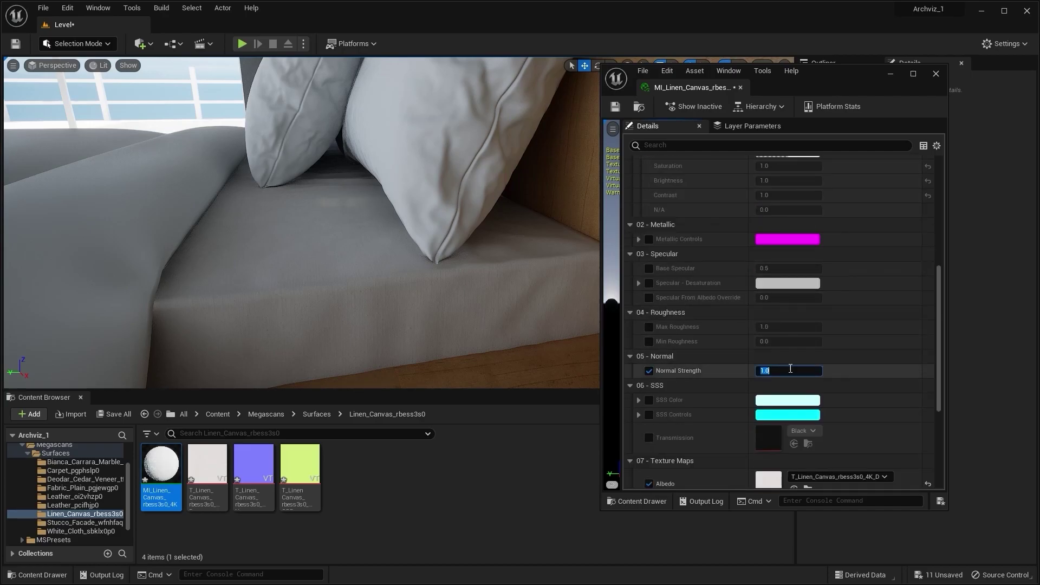
pyautogui.press('Return')
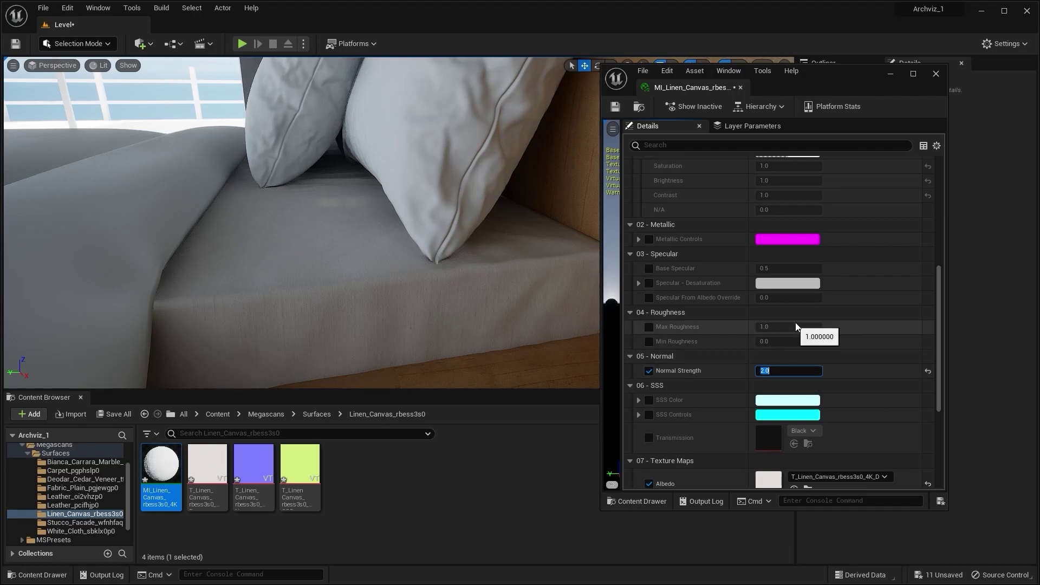
# Set the linen material's Tiling X and Tiling Y to 7.
pyautogui.scroll(2, 746, 306)
pyautogui.scroll(4, 747, 307)
pyautogui.scroll(-1, 750, 307)
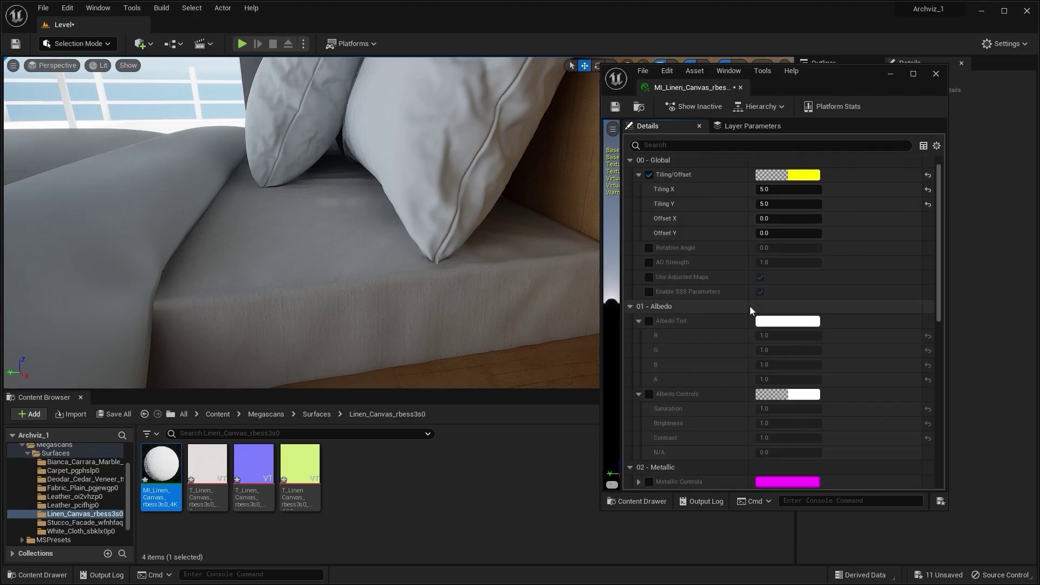
pyautogui.scroll(1, 750, 301)
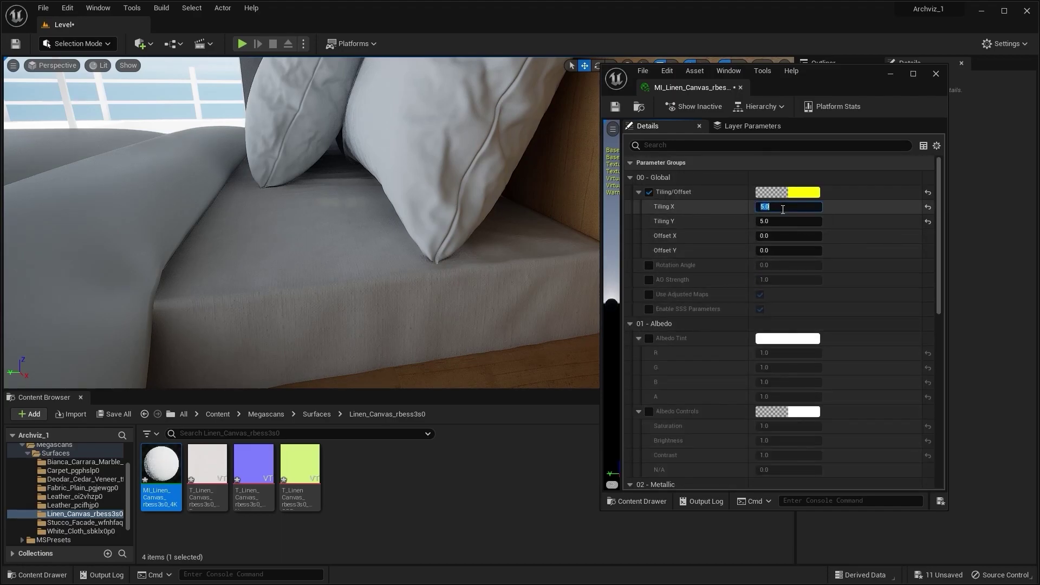
pyautogui.click(783, 221)
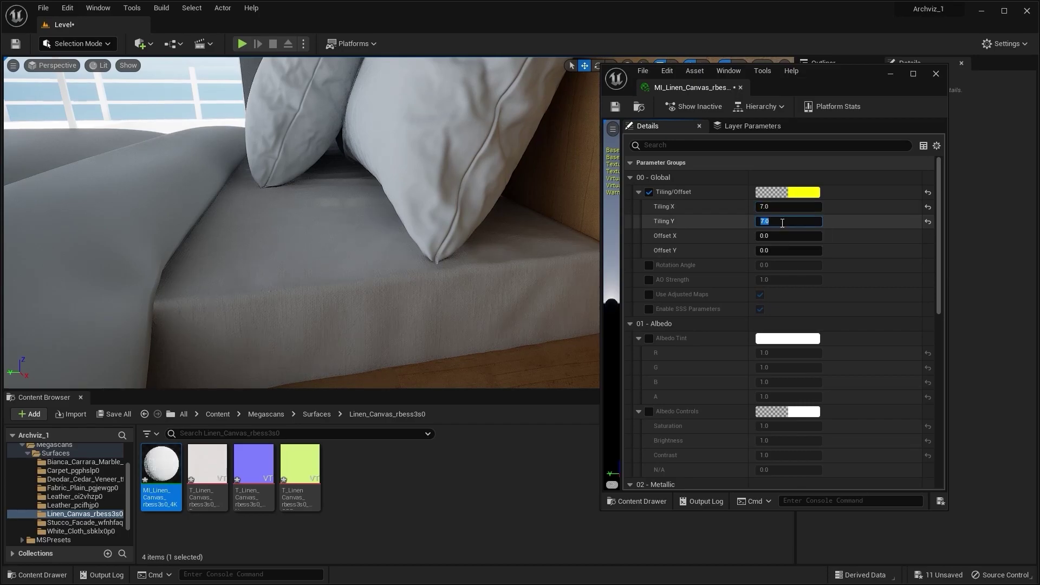
pyautogui.moveTo(551, 287); pyautogui.dragTo(589, 259, button='right')
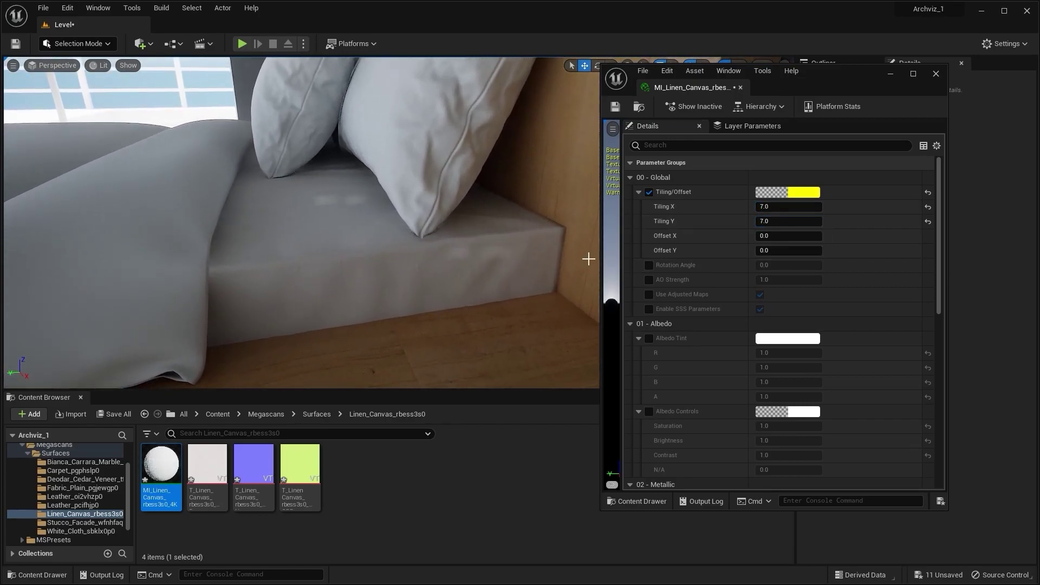
# Enable the linen material's Albedo Controls, set Contrast to about 2.0 and close the material editor.
pyautogui.scroll(-4, 667, 286)
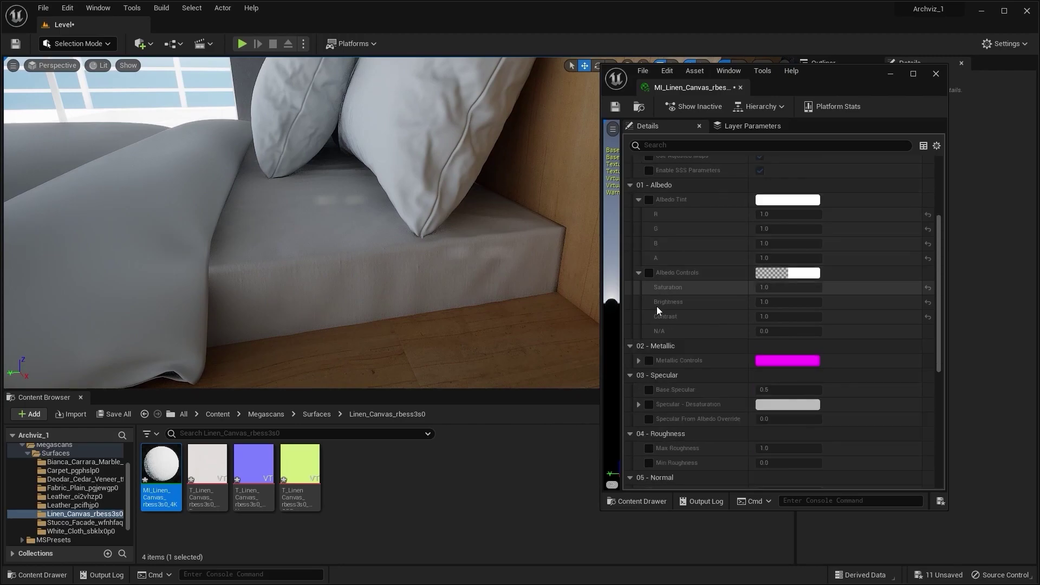
pyautogui.click(650, 273)
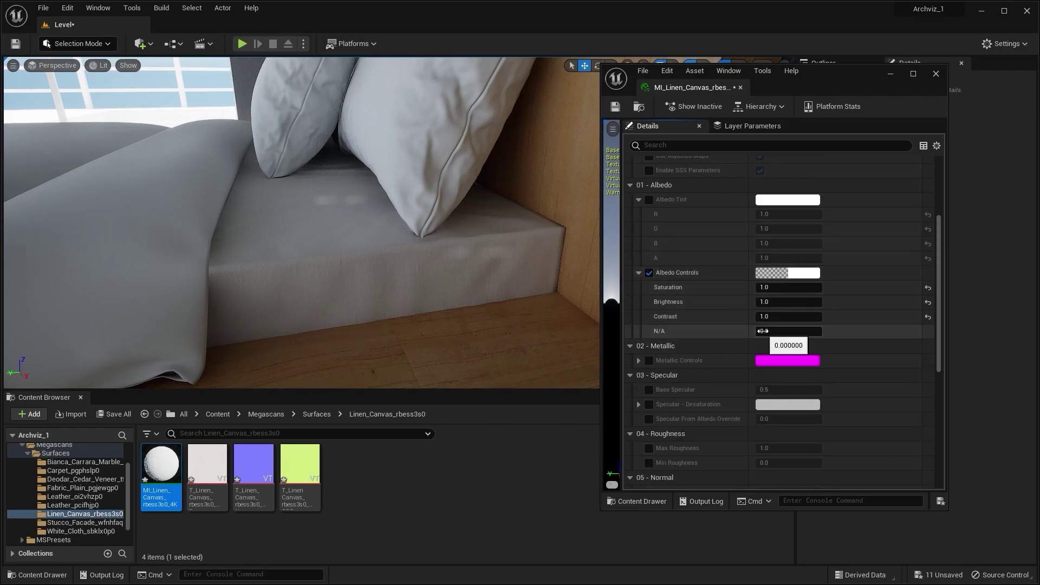
pyautogui.moveTo(487, 303); pyautogui.dragTo(548, 309, button='right')
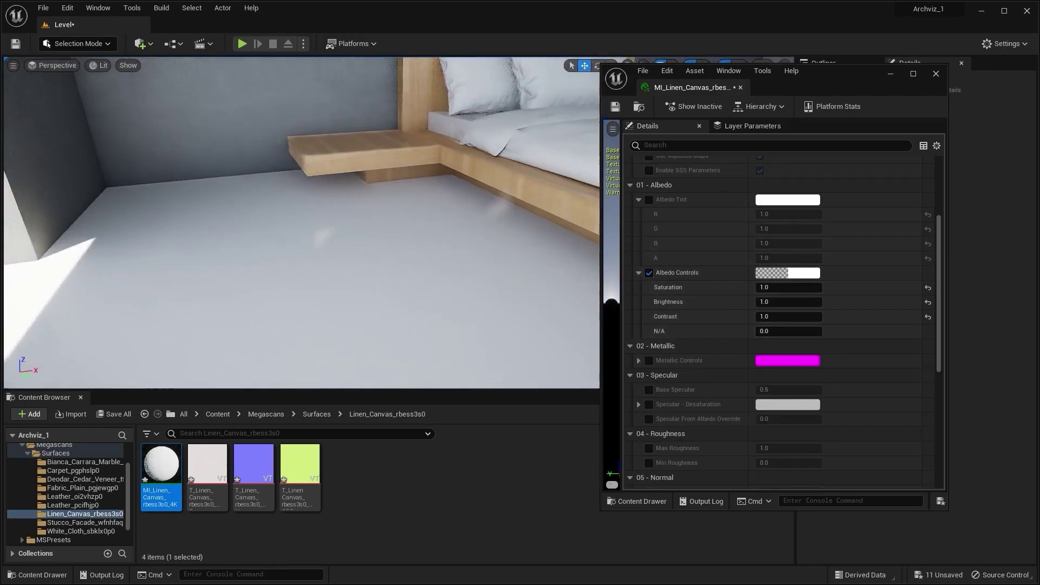
pyautogui.moveTo(488, 244); pyautogui.dragTo(488, 244, button='right')
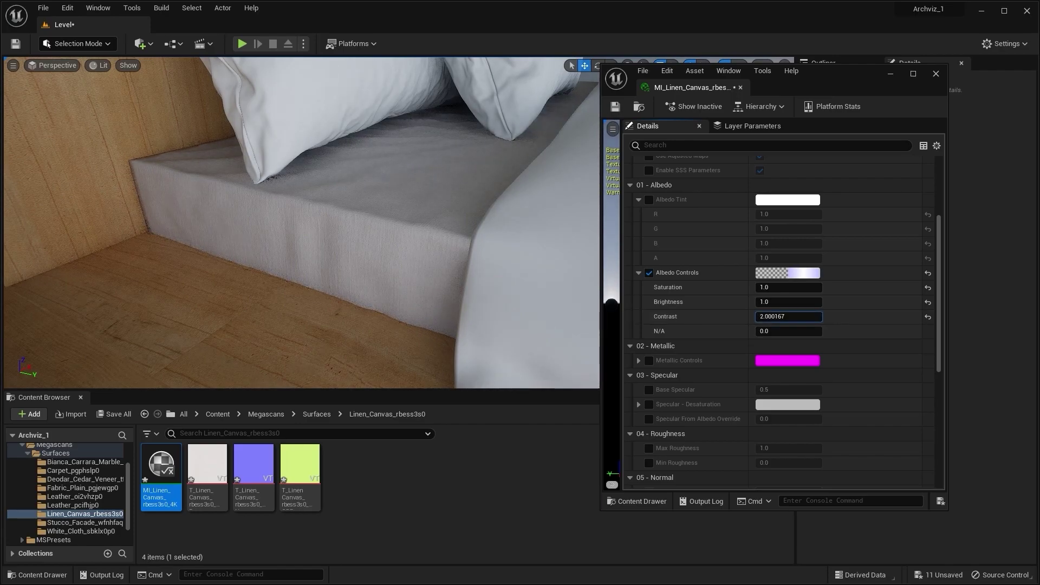
pyautogui.moveTo(434, 276); pyautogui.dragTo(434, 276, button='right')
pyautogui.click(936, 75)
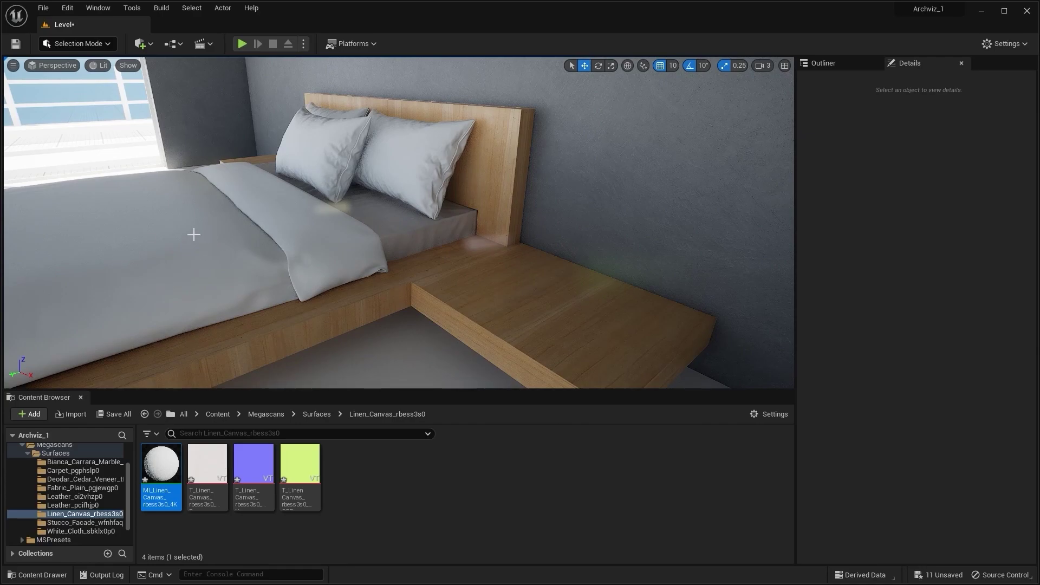
# Locate the grey couch cushion's material, MI_Leather_pcifhjp0_2K, among the project assets and apply it to the bed's blanket.
pyautogui.moveTo(193, 234); pyautogui.dragTo(194, 234, button='right')
pyautogui.click(414, 217)
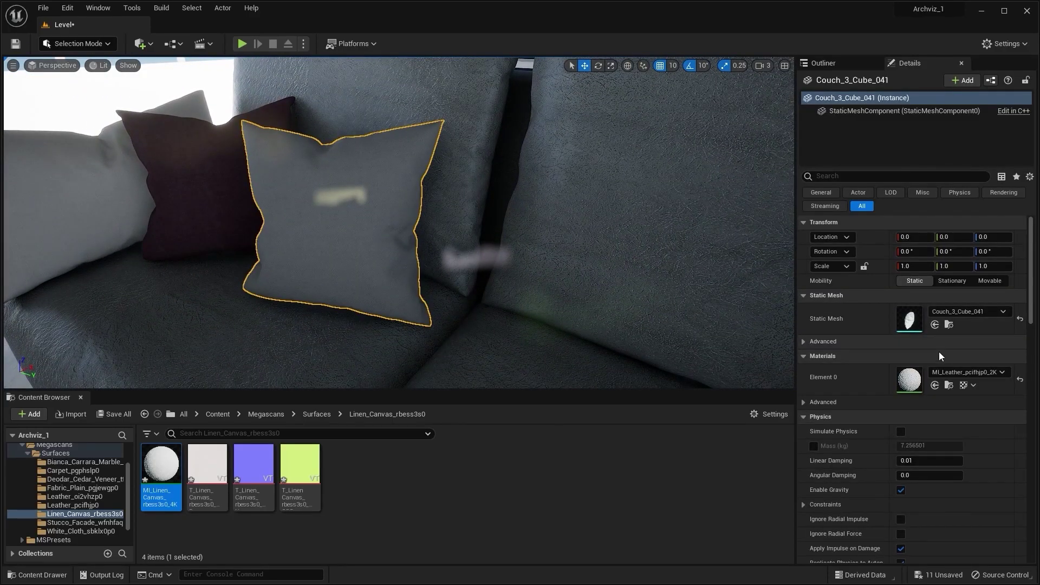
pyautogui.click(949, 386)
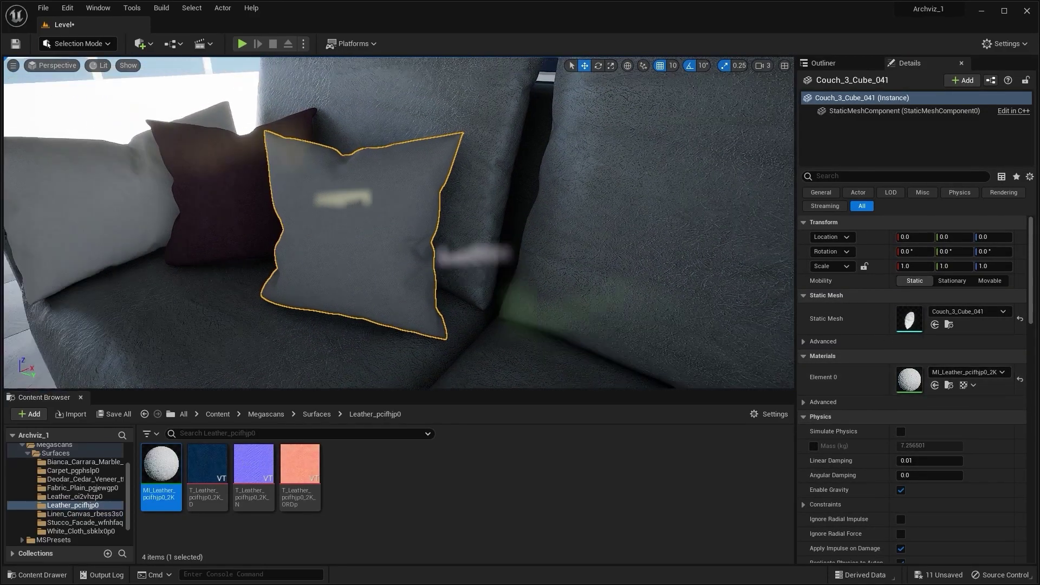
pyautogui.moveTo(399, 222); pyautogui.dragTo(399, 223, button='right')
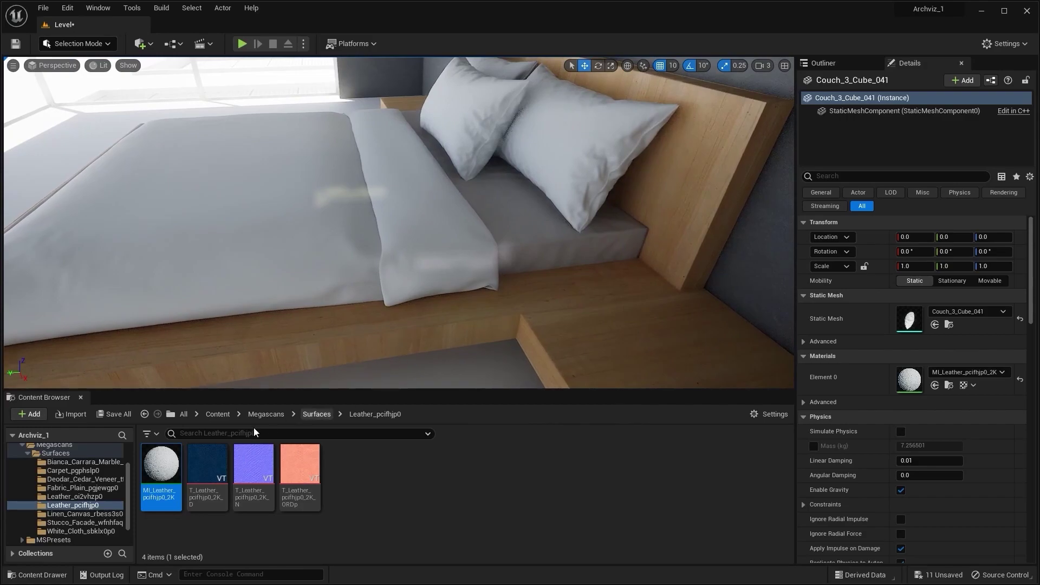
pyautogui.moveTo(167, 460); pyautogui.dragTo(328, 186)
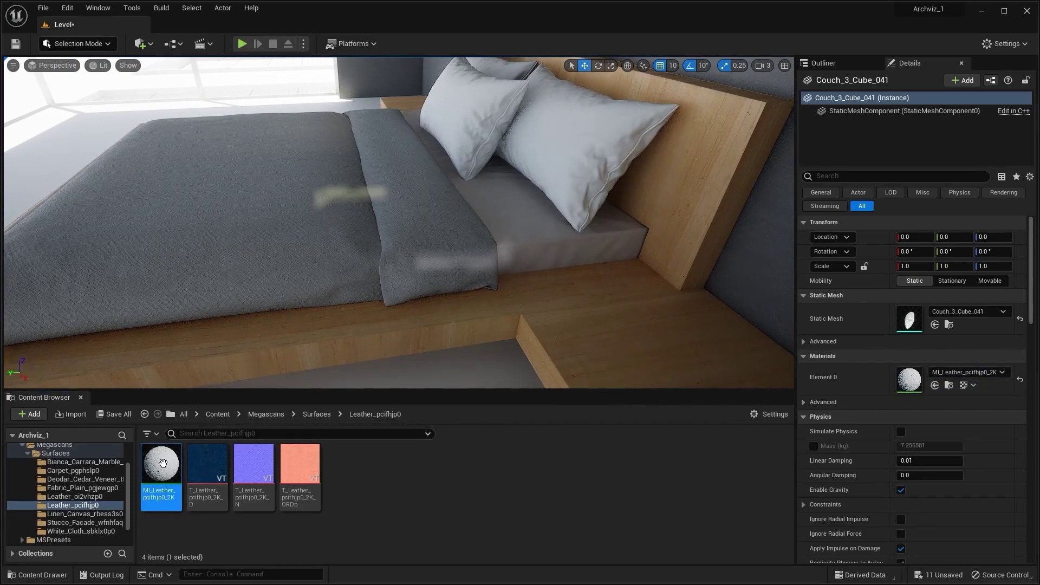
# Duplicate MI_Leather_pcifhjp0_2K, apply the copy MI_Leather_pcifhjp0_2K1 to the blanket and clear the selection.
pyautogui.hotkey('ctrl', 'd')
pyautogui.moveTo(207, 469); pyautogui.dragTo(254, 232)
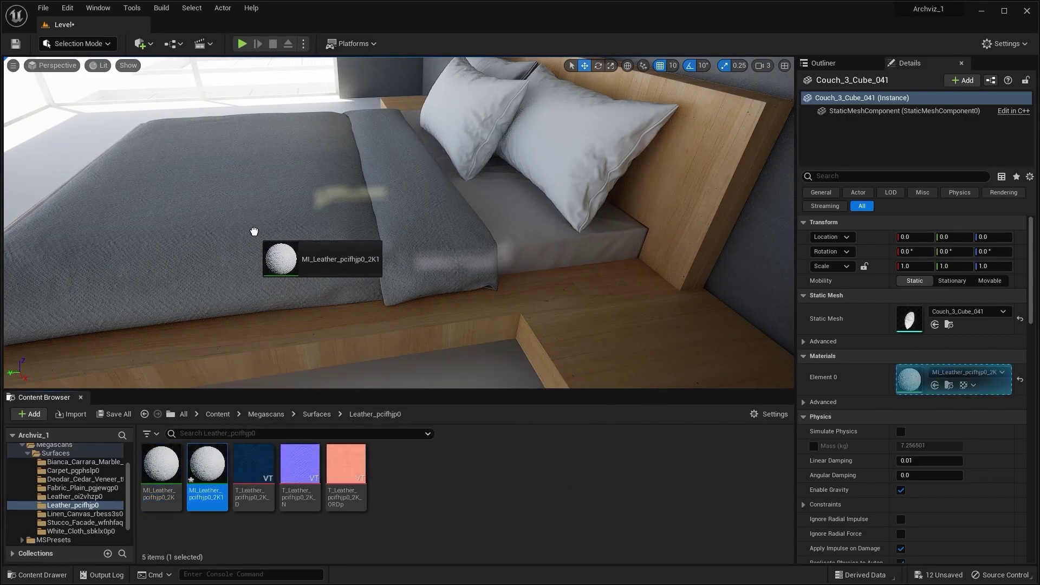
pyautogui.press('f')
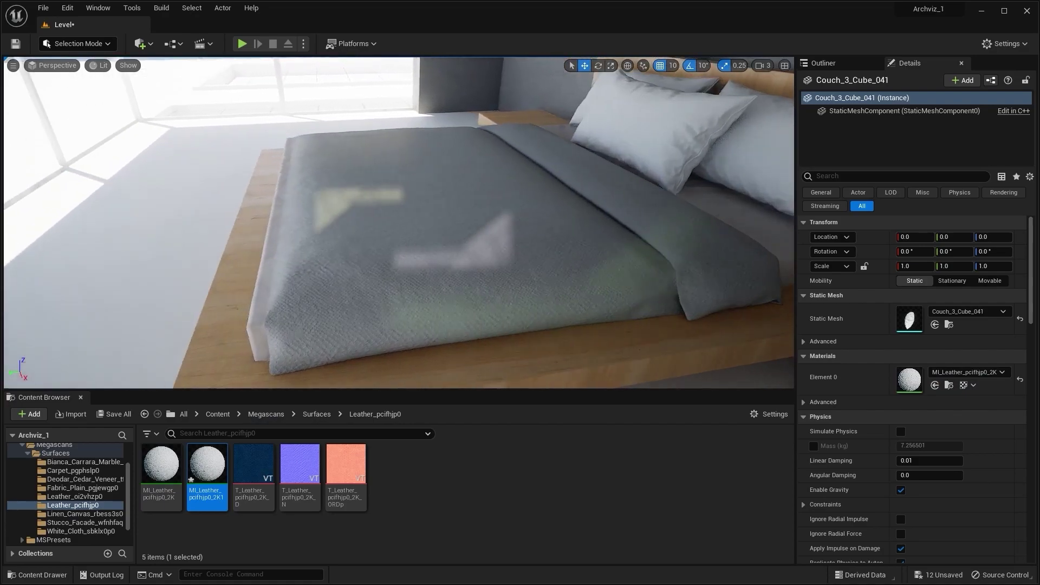
pyautogui.moveTo(426, 258); pyautogui.dragTo(400, 264, button='right')
pyautogui.press('Escape')
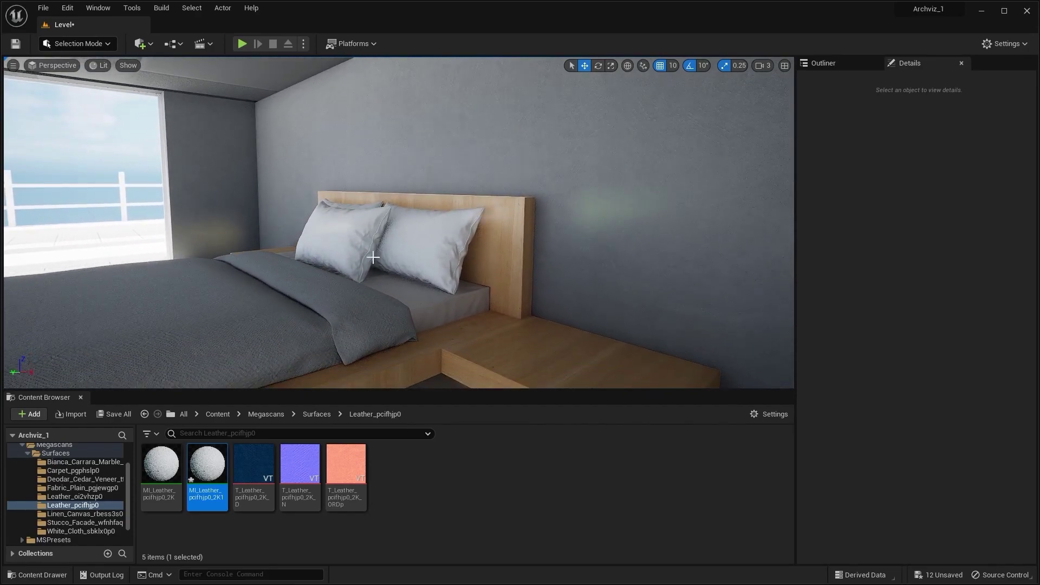
# Duplicate the blanket's leather material and apply the copy, MI_Leather_pcifhjp0_2K2, to the front faces of the bed pillows.
pyautogui.moveTo(399, 264); pyautogui.dragTo(338, 271, button='right')
pyautogui.click(319, 261)
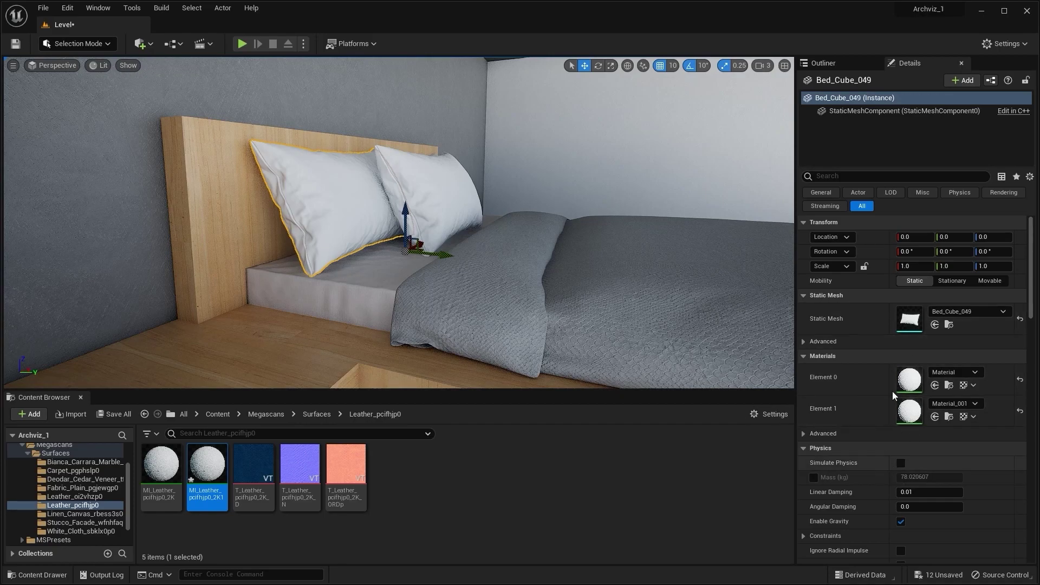
pyautogui.moveTo(357, 263); pyautogui.dragTo(369, 222, button='right')
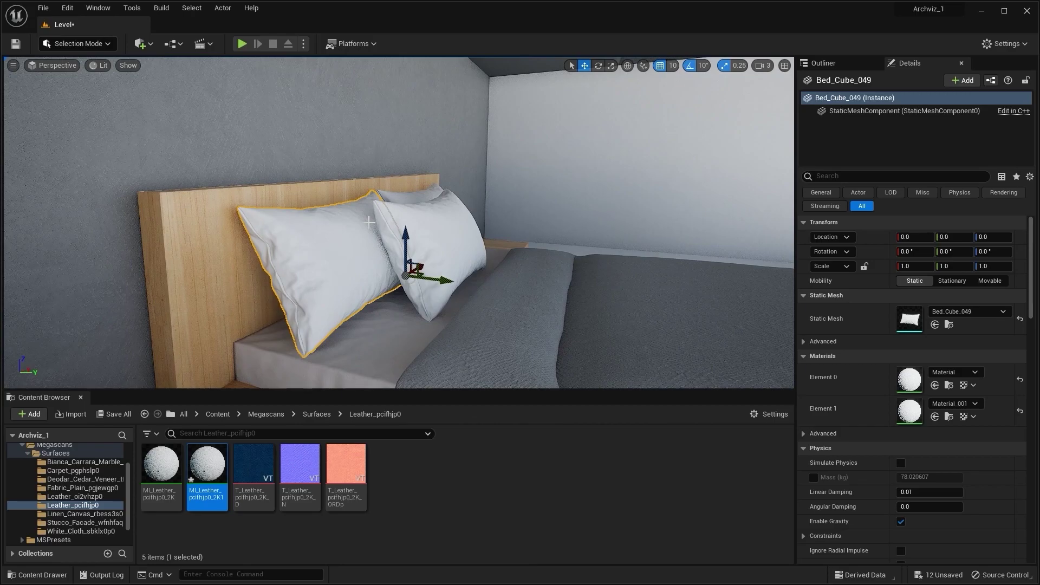
pyautogui.moveTo(369, 223); pyautogui.dragTo(623, 239, button='right')
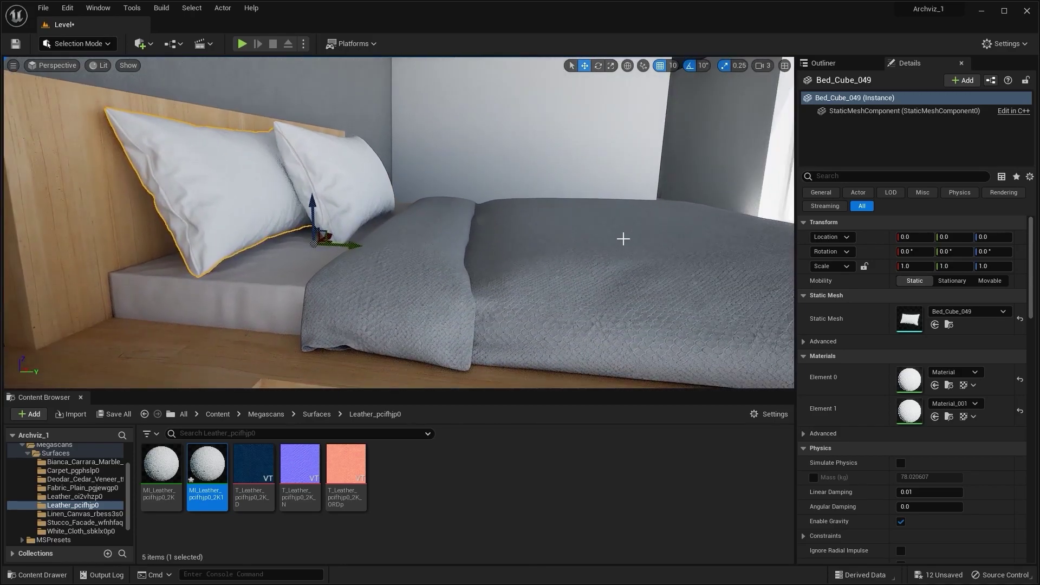
pyautogui.click(622, 239)
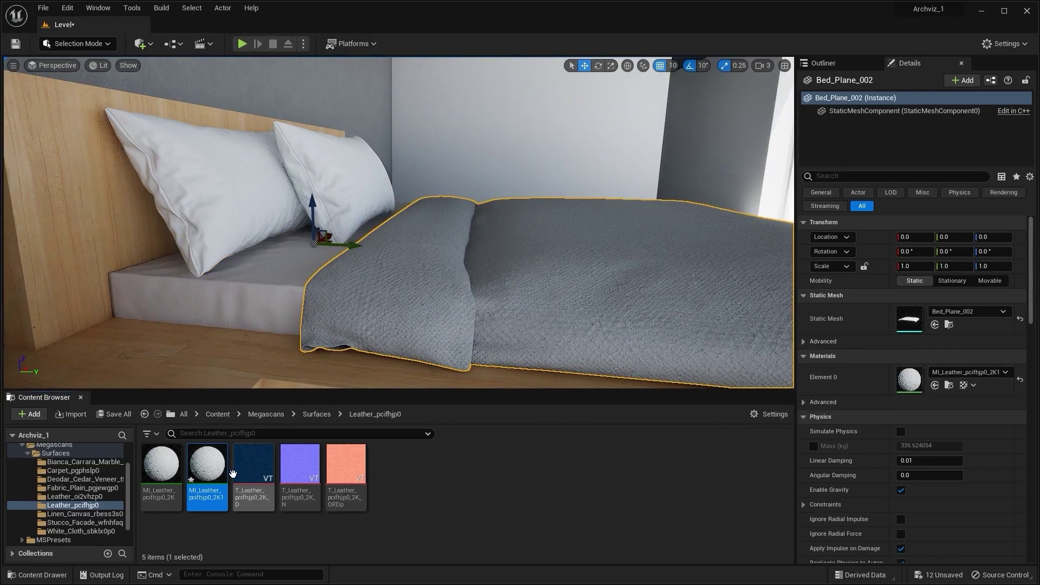
pyautogui.hotkey('ctrl', 'd')
pyautogui.moveTo(356, 278); pyautogui.dragTo(265, 271, button='right')
pyautogui.moveTo(246, 461); pyautogui.dragTo(360, 255)
pyautogui.moveTo(360, 255); pyautogui.dragTo(384, 249, button='right')
pyautogui.moveTo(279, 465); pyautogui.dragTo(136, 222)
pyautogui.moveTo(347, 220); pyautogui.dragTo(266, 220, button='right')
pyautogui.press('Escape')
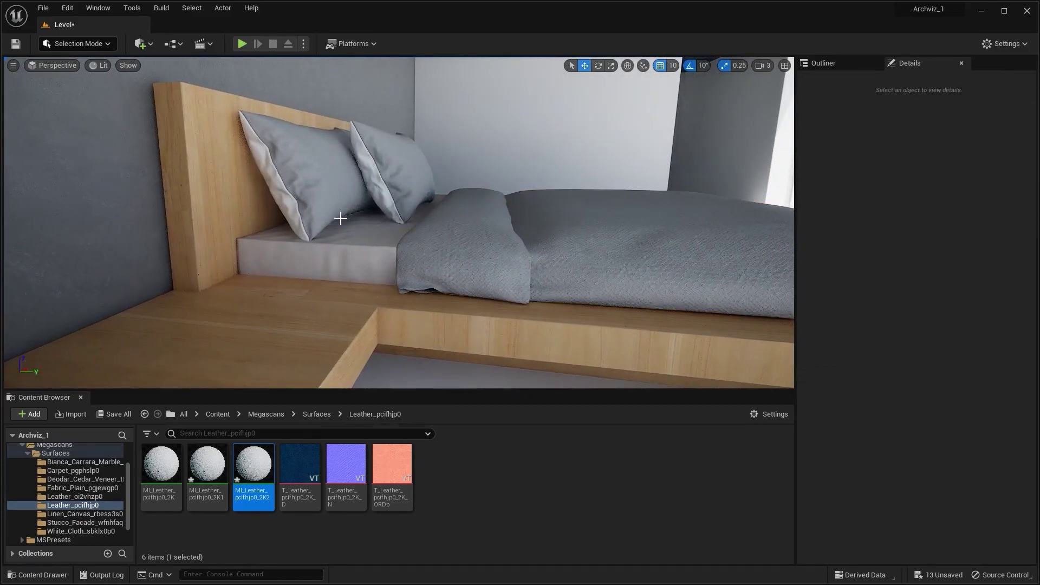
# Locate the mattress's linen material, duplicate it and apply the copy MI_Linen_Canvas_rbess3s0_4K1 to the back of the nearer pillow.
pyautogui.moveTo(340, 218); pyautogui.dragTo(365, 291, button='right')
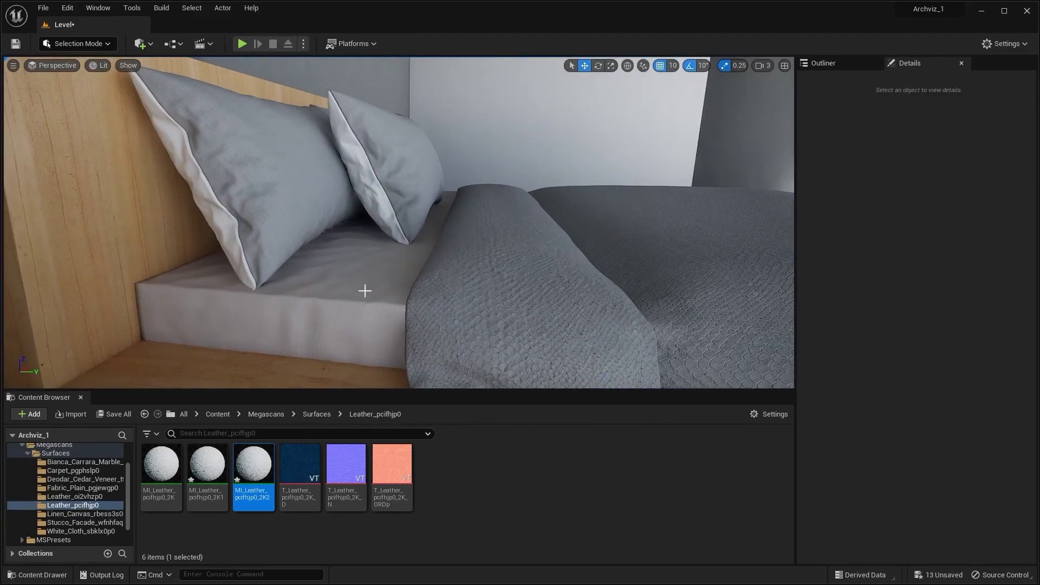
pyautogui.click(365, 291)
pyautogui.click(955, 388)
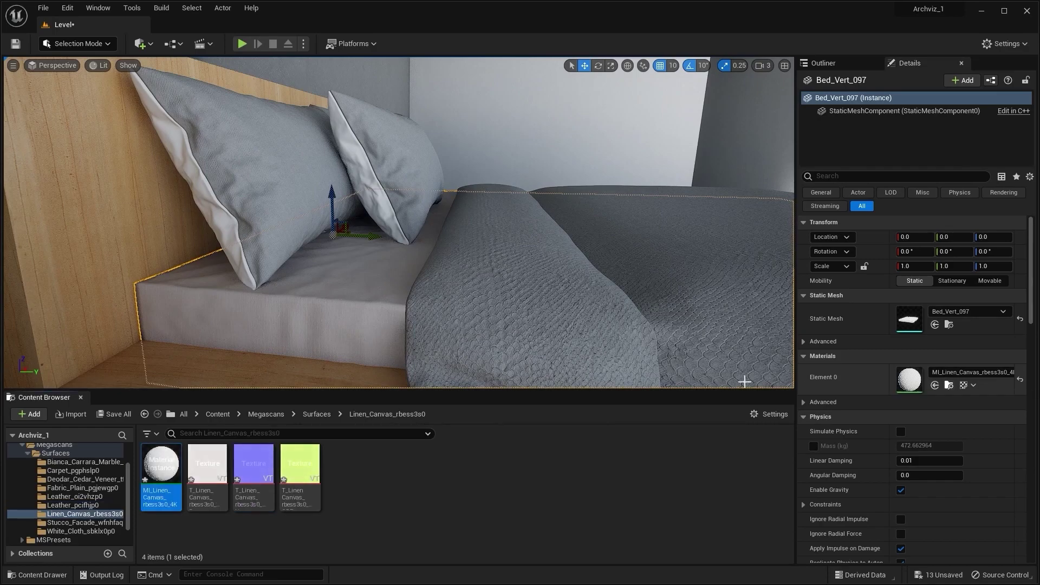
pyautogui.hotkey('ctrl', 'd')
pyautogui.moveTo(279, 359)
pyautogui.mouseDown(button='right')
pyautogui.moveTo(260, 352)
pyautogui.moveTo(279, 359)
pyautogui.mouseUp(button='right')
pyautogui.moveTo(207, 467); pyautogui.dragTo(348, 228)
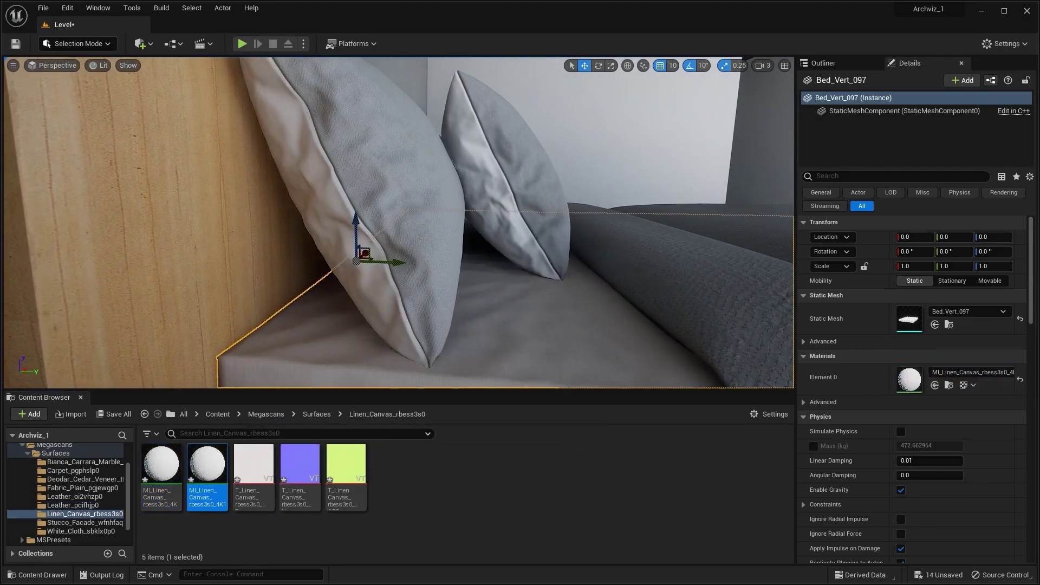
pyautogui.moveTo(348, 229); pyautogui.dragTo(325, 233, button='right')
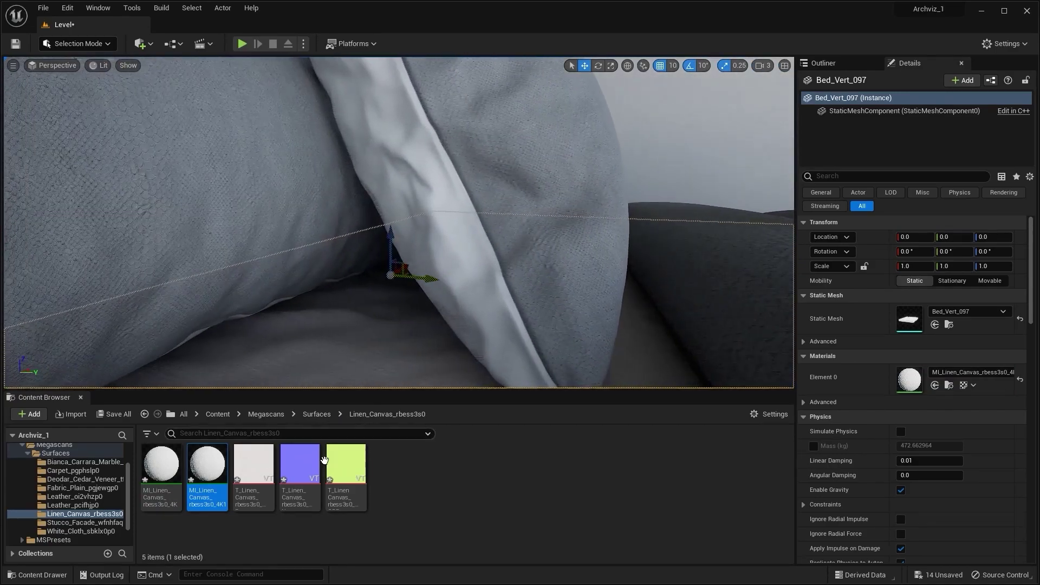
# Apply the linen copy MI_Linen_Canvas_rbess3s0_4K1 to the backs of the remaining bed pillows and clear the selection.
pyautogui.moveTo(217, 461); pyautogui.dragTo(441, 209)
pyautogui.moveTo(441, 209); pyautogui.dragTo(510, 211, button='right')
pyautogui.moveTo(591, 319); pyautogui.dragTo(525, 319, button='right')
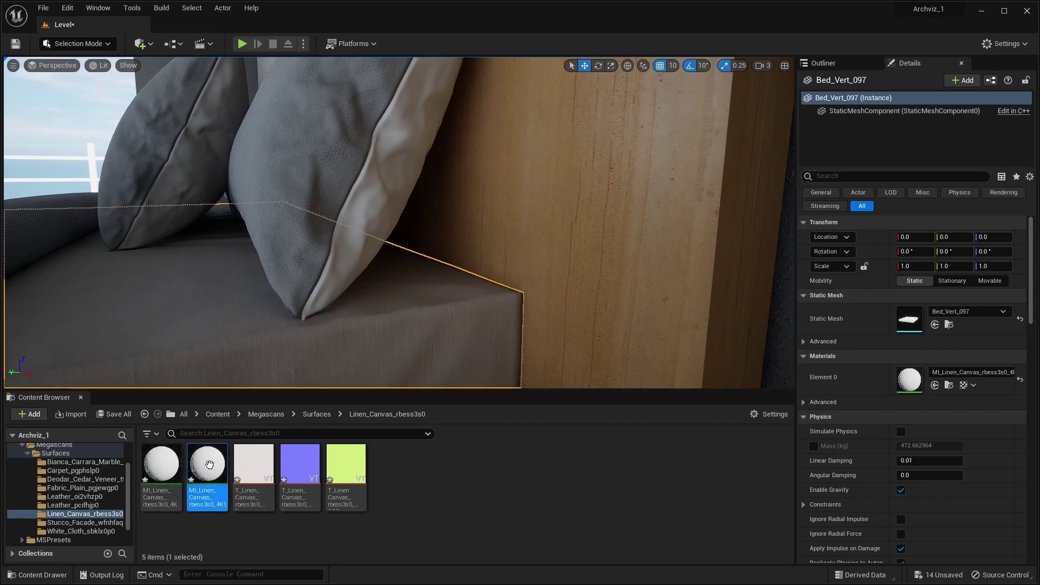
pyautogui.moveTo(209, 465); pyautogui.dragTo(388, 203)
pyautogui.moveTo(388, 203)
pyautogui.mouseDown(button='right')
pyautogui.moveTo(325, 204)
pyautogui.moveTo(477, 211)
pyautogui.moveTo(347, 206)
pyautogui.moveTo(369, 214)
pyautogui.moveTo(383, 197)
pyautogui.mouseUp(button='right')
pyautogui.press('Escape')
# Set the albedo contrast of MI_Linen_Canvas_rbess3s0_4K1 to about 1.45 and close the material editor.
pyautogui.doubleClick(208, 465)
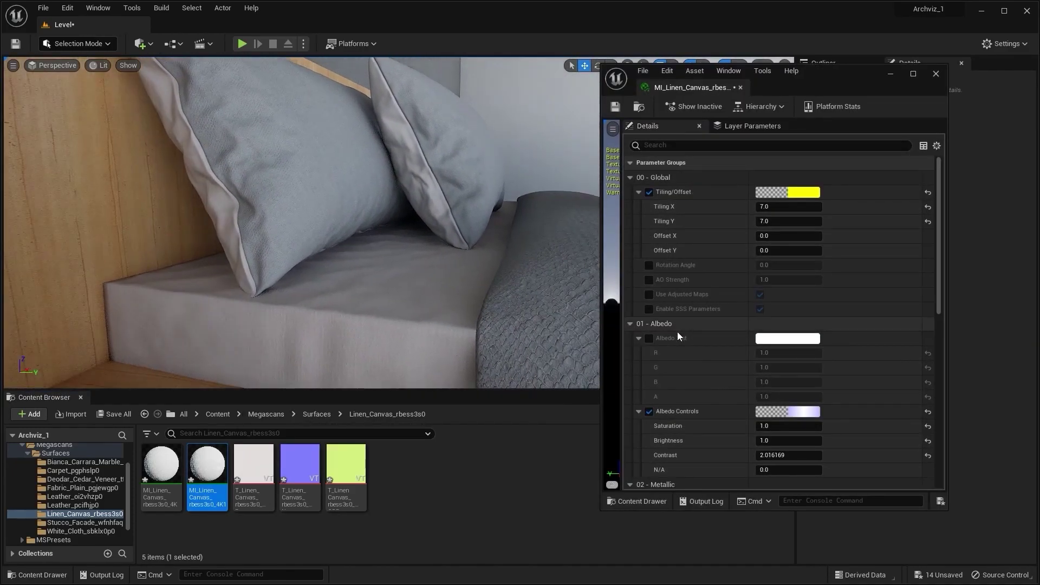
pyautogui.scroll(-5, 691, 373)
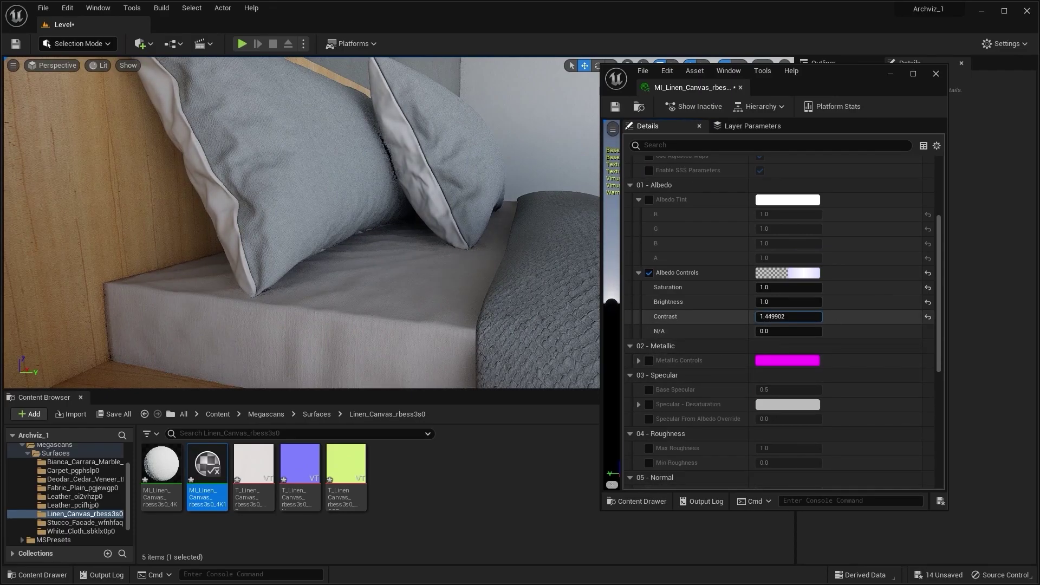
pyautogui.click(936, 74)
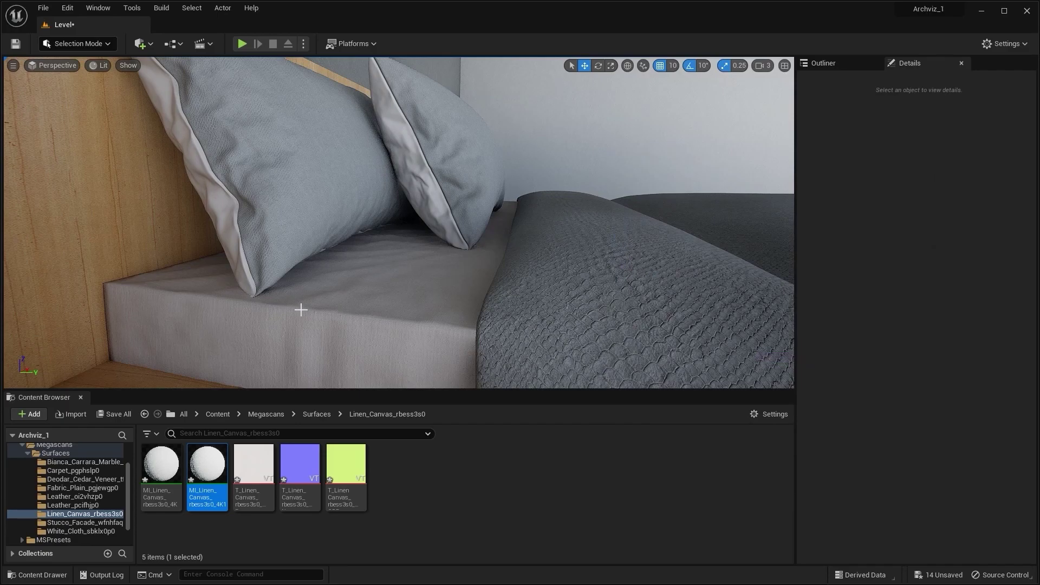
pyautogui.moveTo(297, 304); pyautogui.dragTo(298, 304, button='right')
pyautogui.moveTo(330, 257); pyautogui.dragTo(330, 257, button='right')
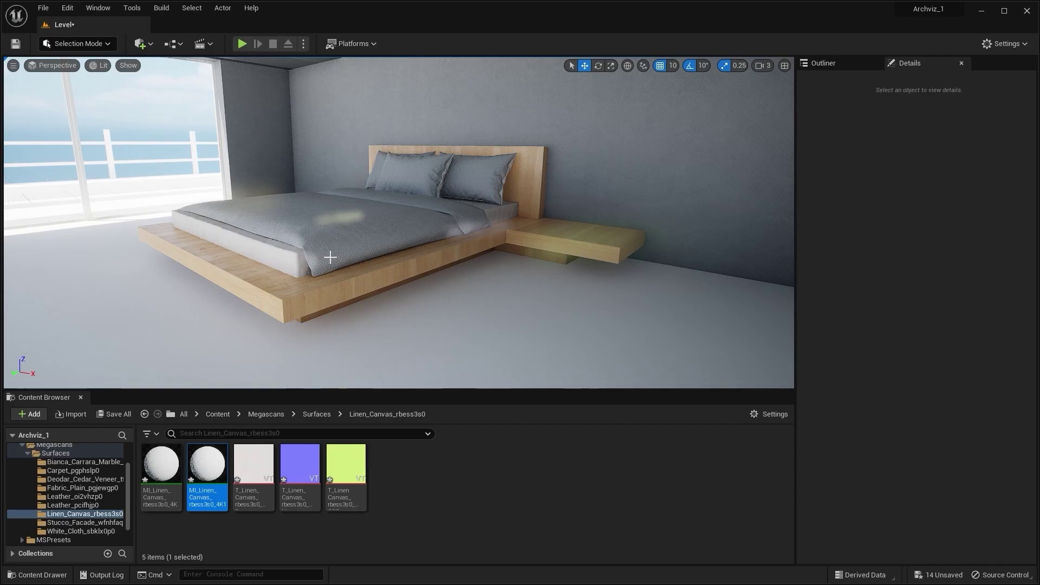
# Locate the bed frame's Deodar Cedar Veneer material, enable its albedo controls and set the contrast to 4.12654.
pyautogui.click(423, 266)
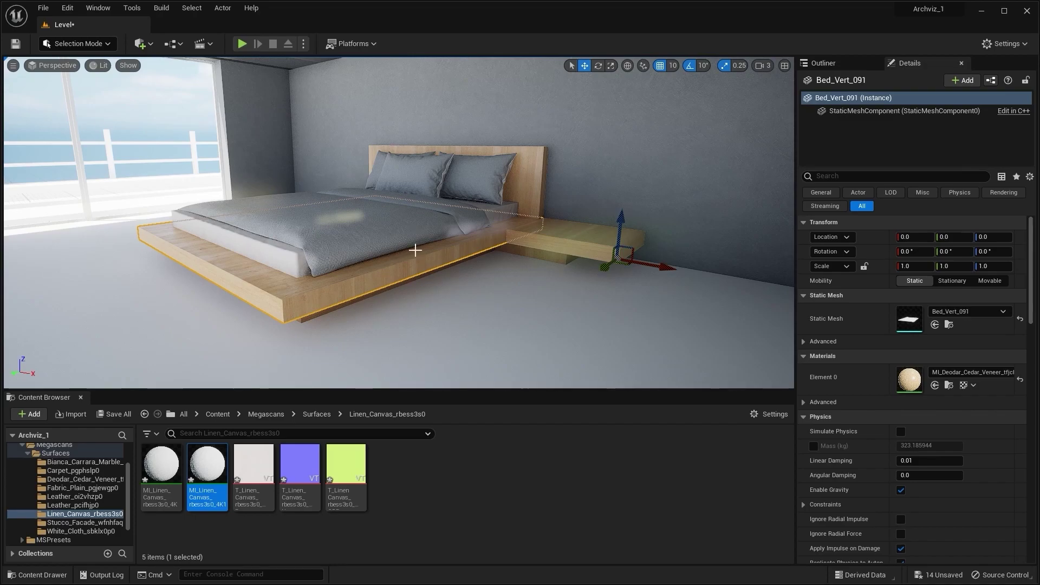
pyautogui.click(949, 385)
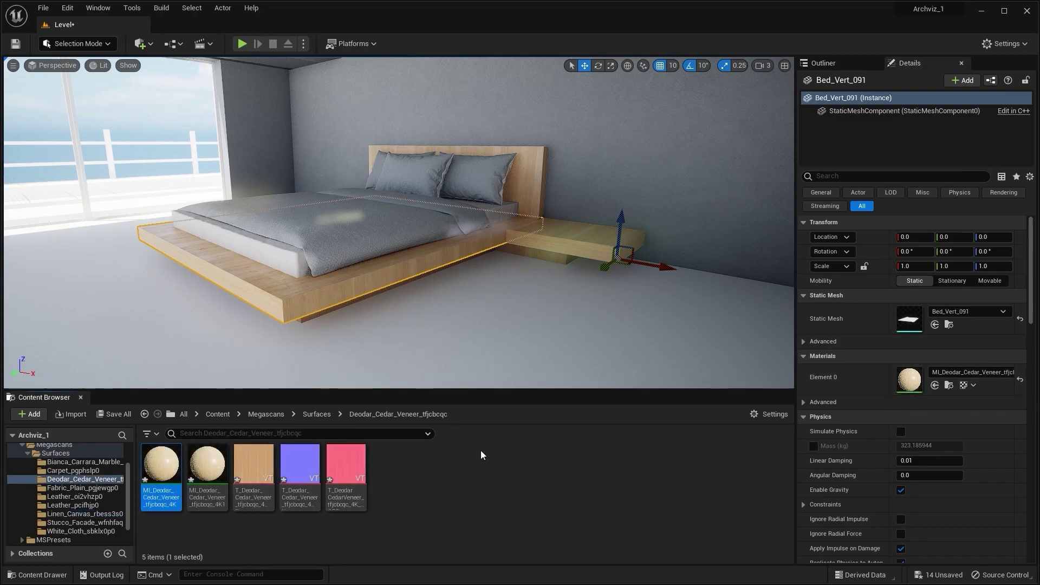
pyautogui.doubleClick(161, 465)
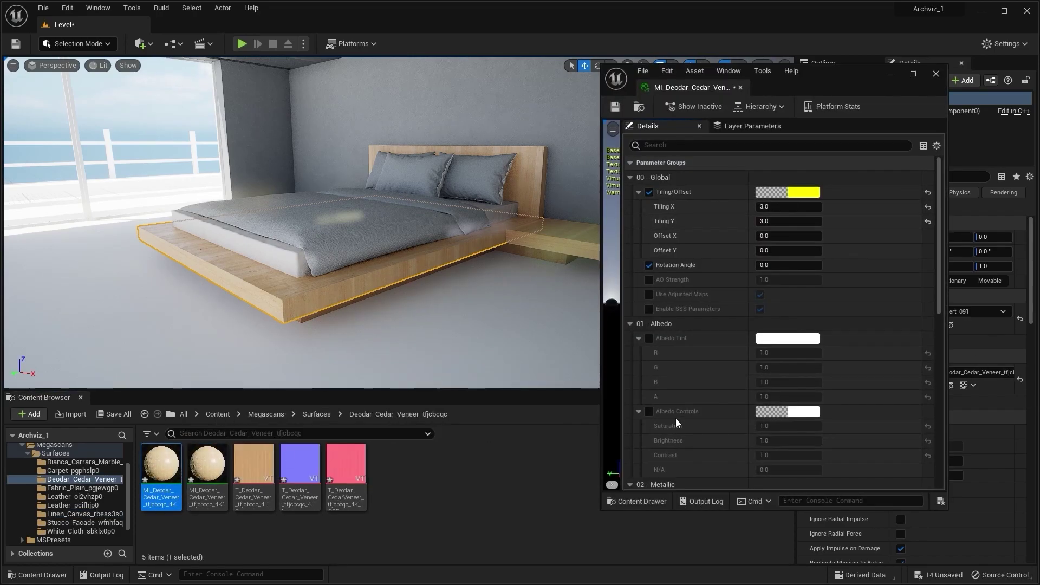
pyautogui.scroll(-1, 714, 363)
pyautogui.scroll(-2, 714, 363)
pyautogui.click(649, 307)
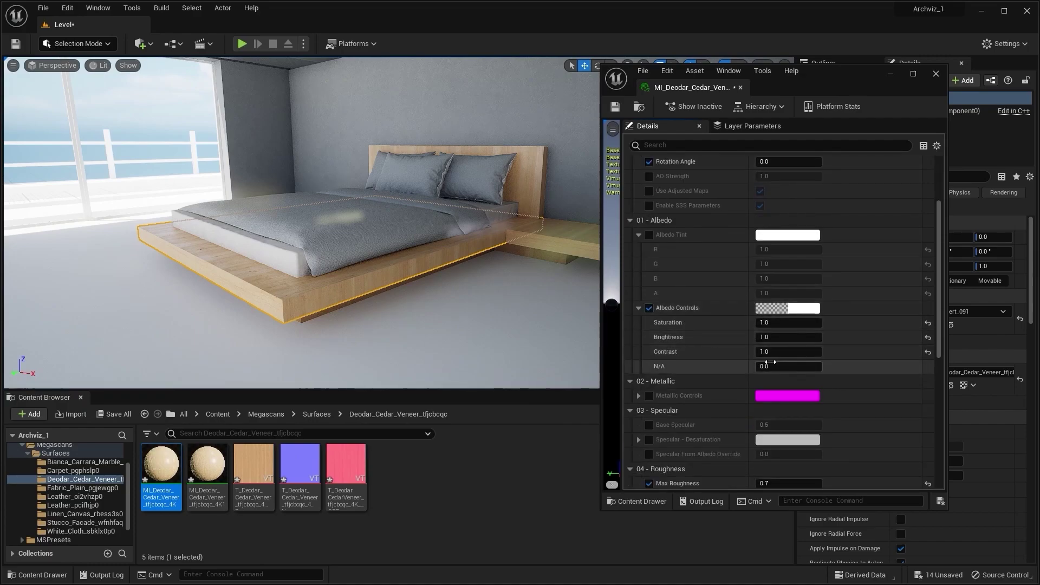
pyautogui.moveTo(781, 356); pyautogui.dragTo(830, 356)
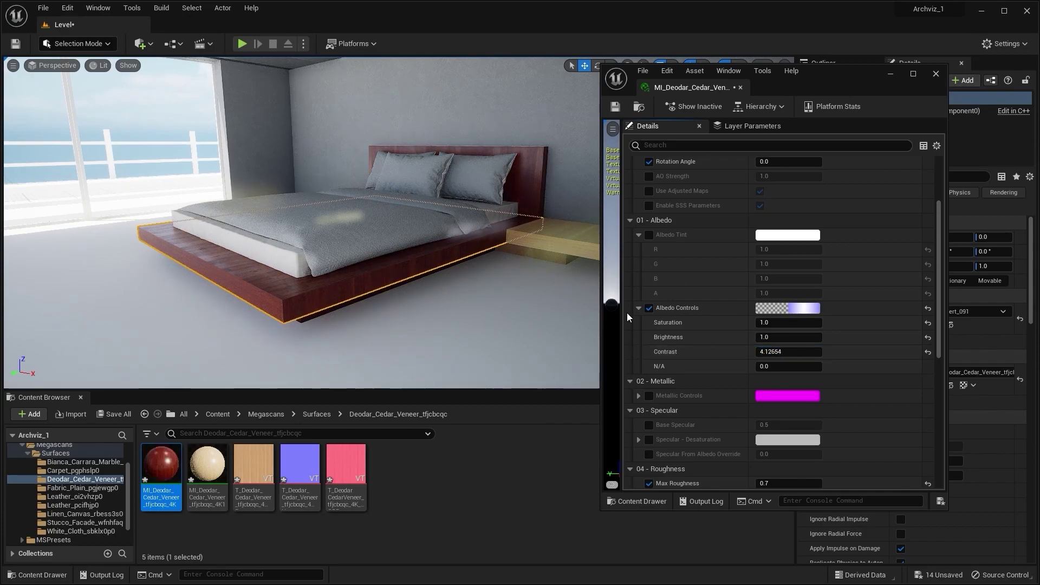
pyautogui.moveTo(424, 236)
pyautogui.mouseDown(button='right')
pyautogui.moveTo(477, 238)
pyautogui.moveTo(510, 255)
pyautogui.moveTo(450, 252)
pyautogui.moveTo(434, 226)
pyautogui.mouseUp(button='right')
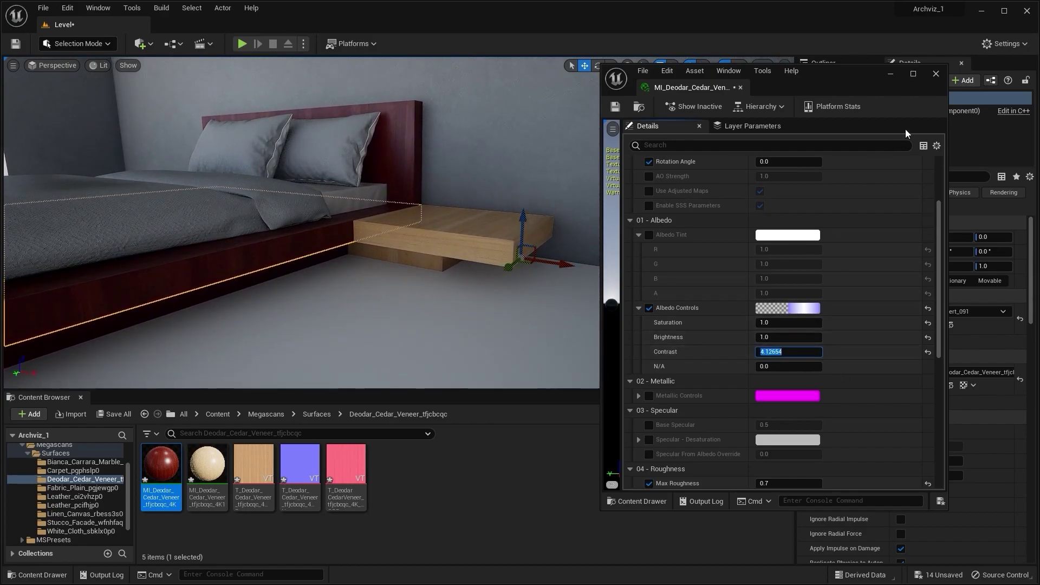
pyautogui.click(935, 75)
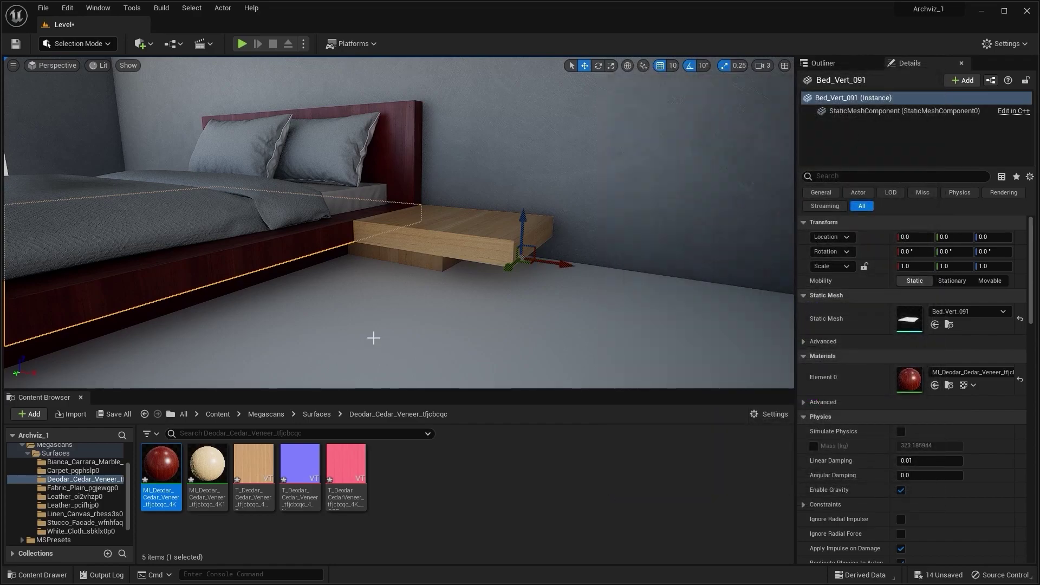
# Enable the albedo controls on the duplicate Deodar Cedar Veneer material of the bedside table and set its contrast to 4.12654.
pyautogui.doubleClick(207, 465)
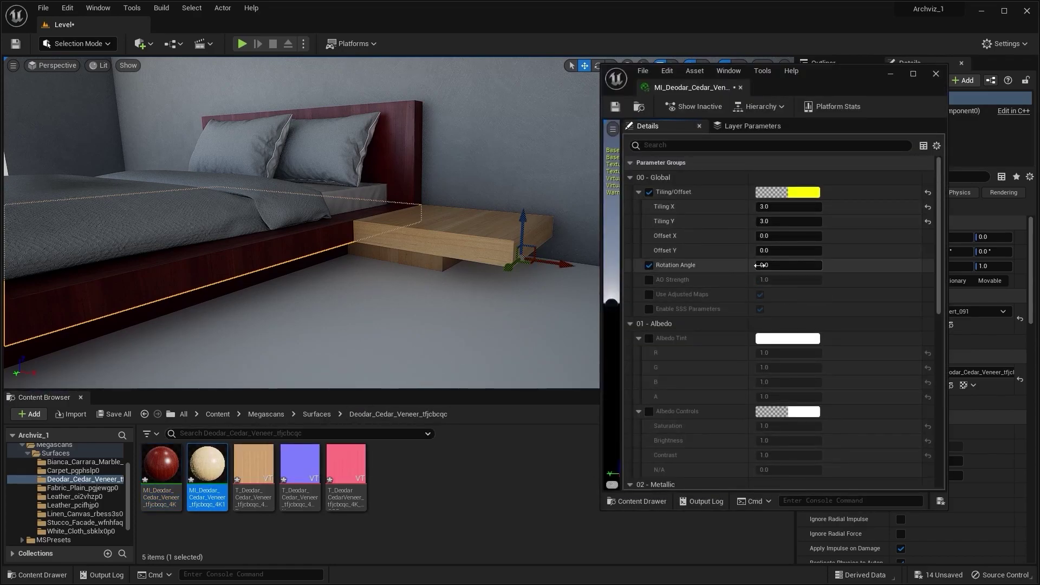
pyautogui.scroll(-3, 695, 305)
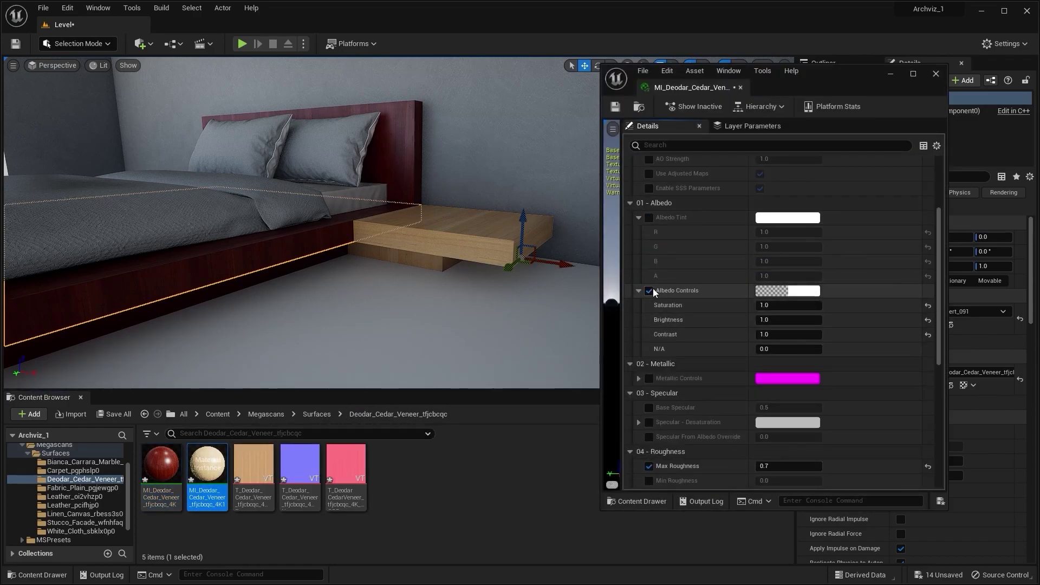
pyautogui.hotkey('ctrl', 'v')
pyautogui.press('Return')
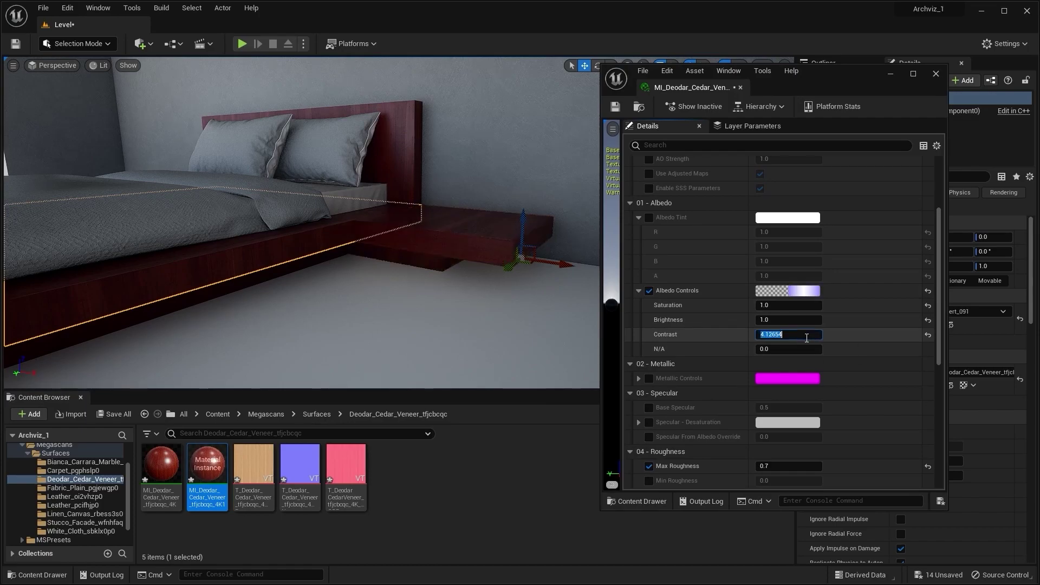
pyautogui.click(936, 74)
# Clear the selection and examine the recoloured bed frame, headboard, bedside tables and pillows from several sides.
pyautogui.press('s')
pyautogui.moveTo(493, 267); pyautogui.dragTo(331, 260, button='right')
pyautogui.press('Escape')
pyautogui.press('w')
pyautogui.press('s')
pyautogui.press('w')
pyautogui.press('d')
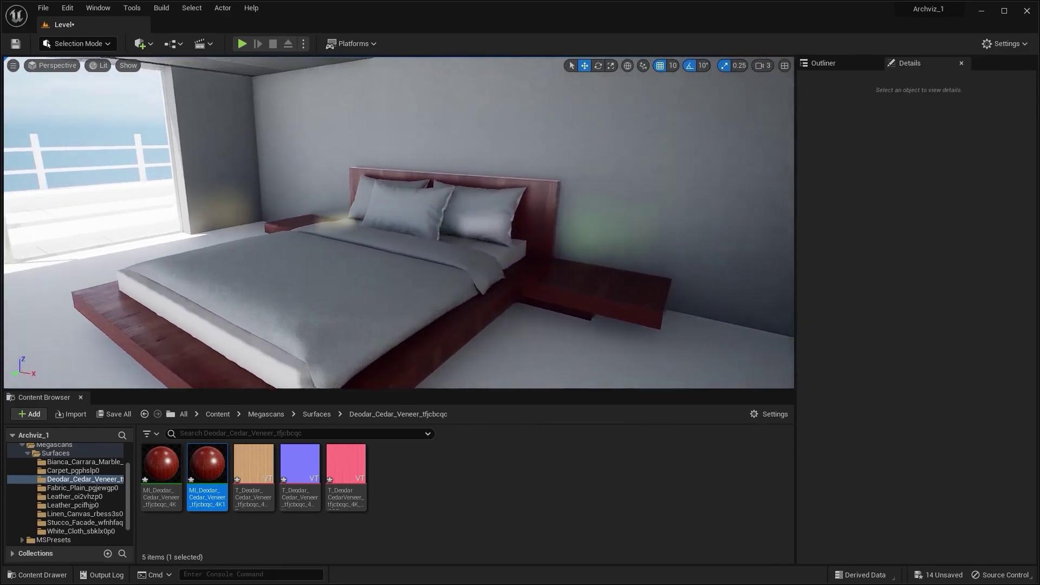
pyautogui.moveTo(516, 236); pyautogui.dragTo(488, 233, button='right')
pyautogui.press('s')
pyautogui.press('a')
pyautogui.press('w')
pyautogui.press('a')
pyautogui.press('s')
pyautogui.press('w')
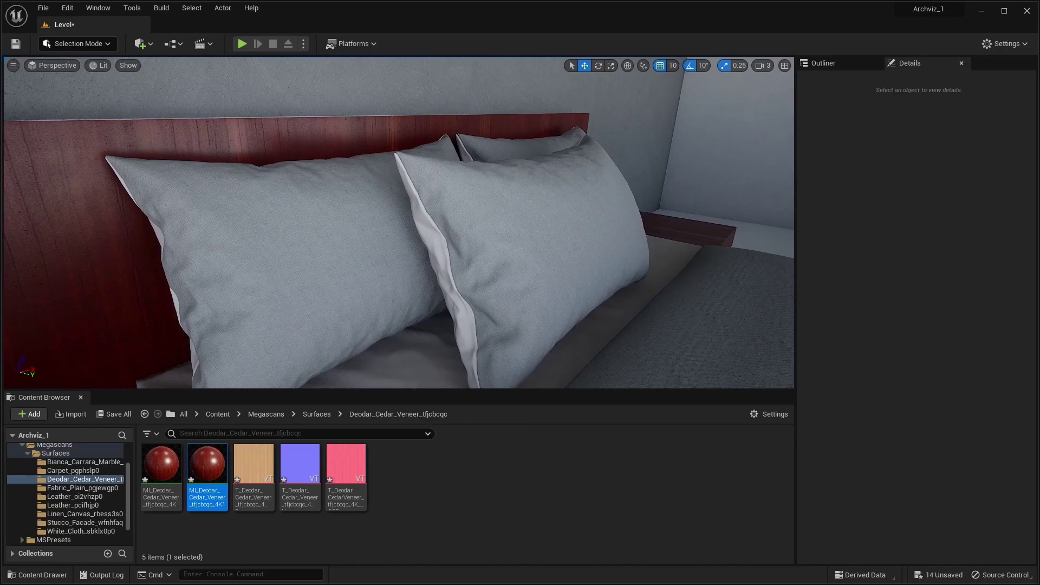
pyautogui.moveTo(718, 213); pyautogui.dragTo(739, 213, button='right')
pyautogui.press('s')
pyautogui.press('s')
pyautogui.moveTo(399, 222); pyautogui.dragTo(324, 321, button='right')
pyautogui.press('w')
pyautogui.press('s')
pyautogui.press('w')
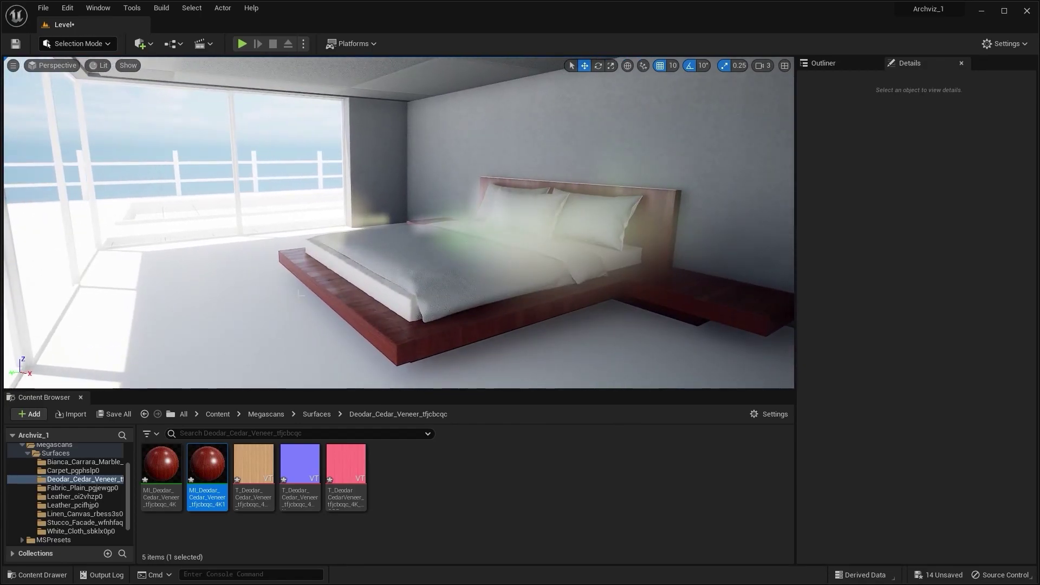
# Select the living room floor and locate its Bianca Carrara marble tile material among the project assets.
pyautogui.moveTo(479, 221); pyautogui.dragTo(168, 239, button='right')
pyautogui.press('w')
pyautogui.moveTo(368, 179); pyautogui.dragTo(444, 255, button='right')
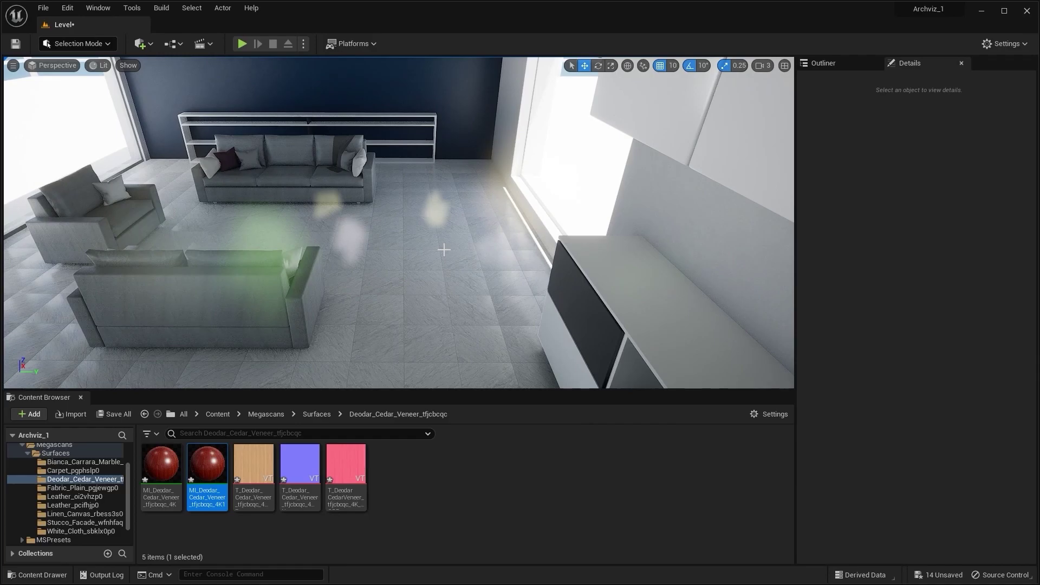
pyautogui.click(524, 245)
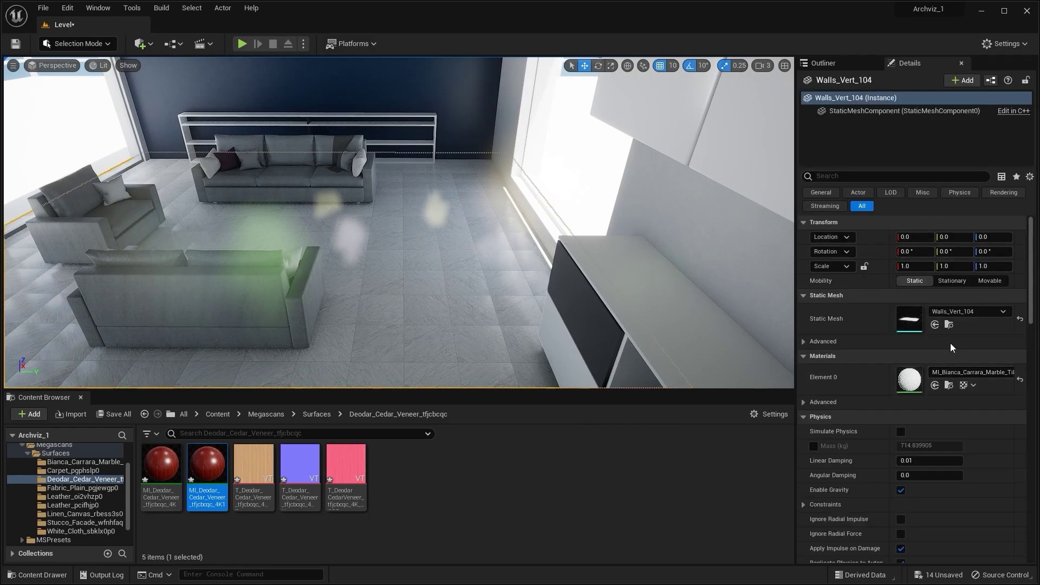
pyautogui.click(949, 385)
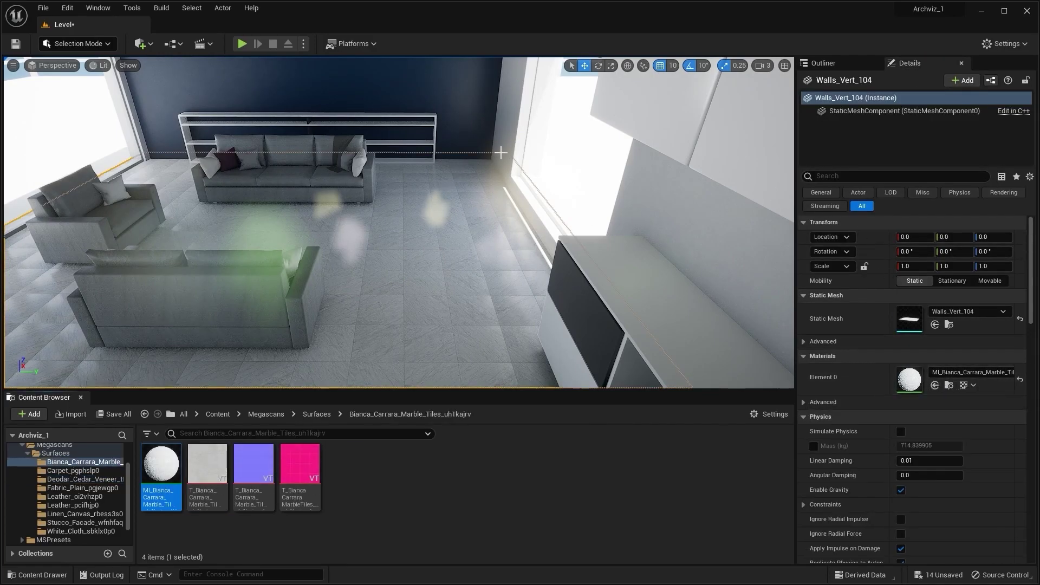
# Duplicate the Bianca Carrara marble tile material, apply the copy to the bedroom floor and clear the selection.
pyautogui.press('w')
pyautogui.moveTo(501, 153); pyautogui.dragTo(396, 304, button='right')
pyautogui.press('s')
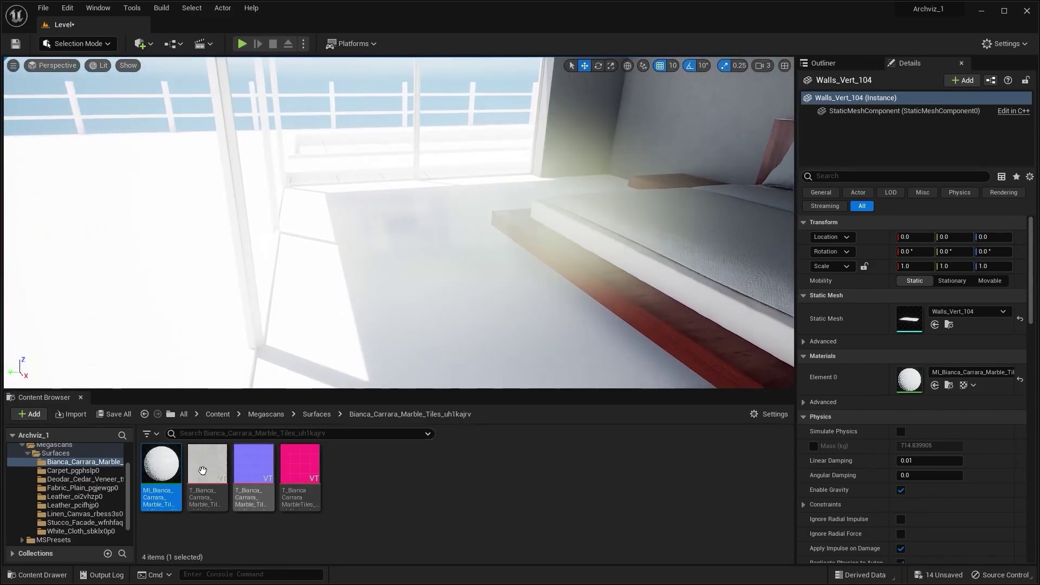
pyautogui.hotkey('ctrl', 'd')
pyautogui.moveTo(220, 449); pyautogui.dragTo(444, 239)
pyautogui.moveTo(443, 239); pyautogui.dragTo(742, 243, button='right')
pyautogui.press('s')
pyautogui.moveTo(422, 222); pyautogui.dragTo(422, 221, button='right')
pyautogui.press('Escape')
# Set the marble tile copy's Tiling X to 5 and Tiling Y to 6, after trying 7 and 5 for both.
pyautogui.doubleClick(208, 471)
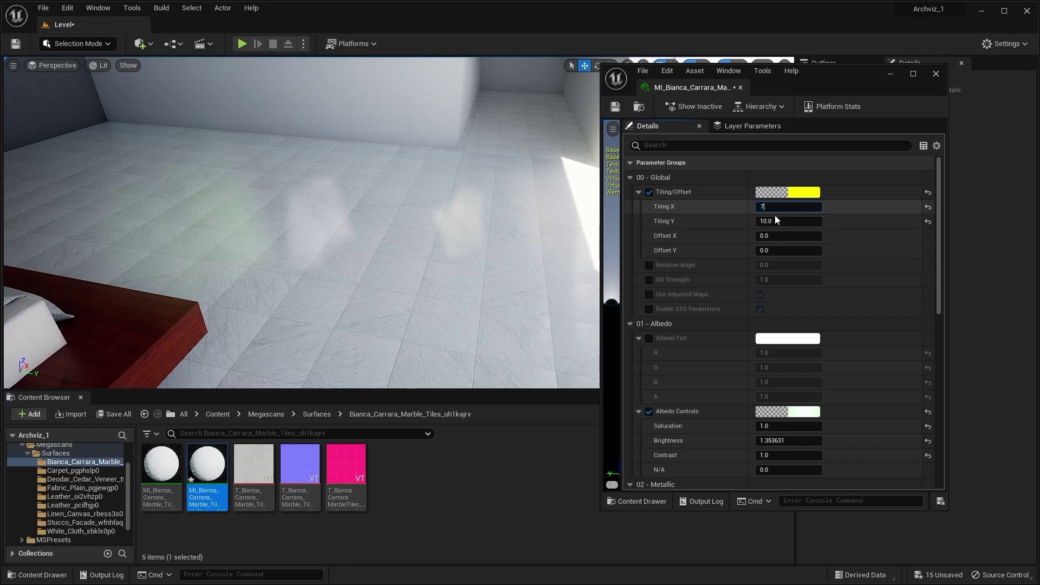
pyautogui.press('Tab')
pyautogui.write('7')
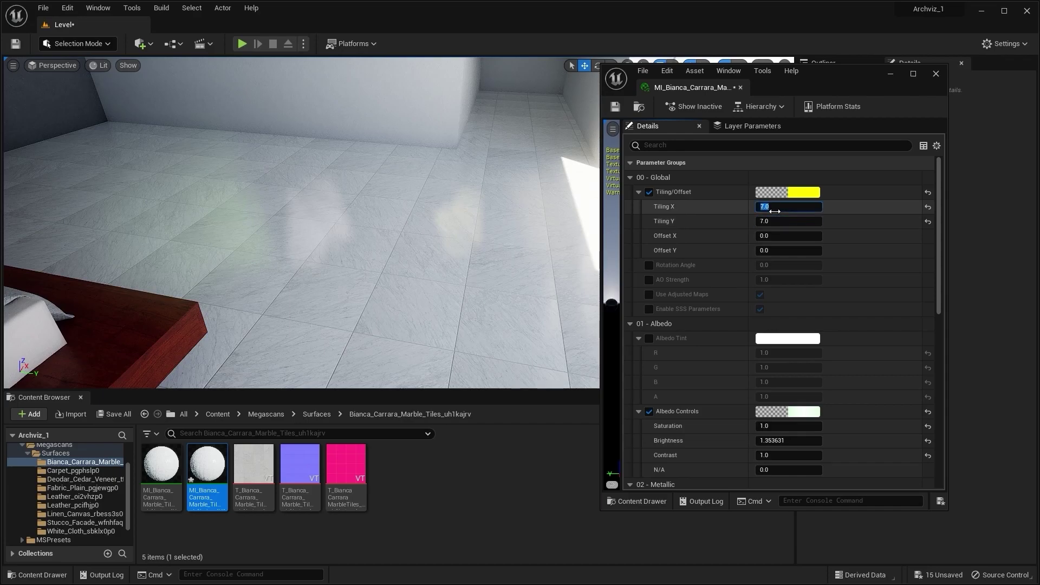
pyautogui.write('5')
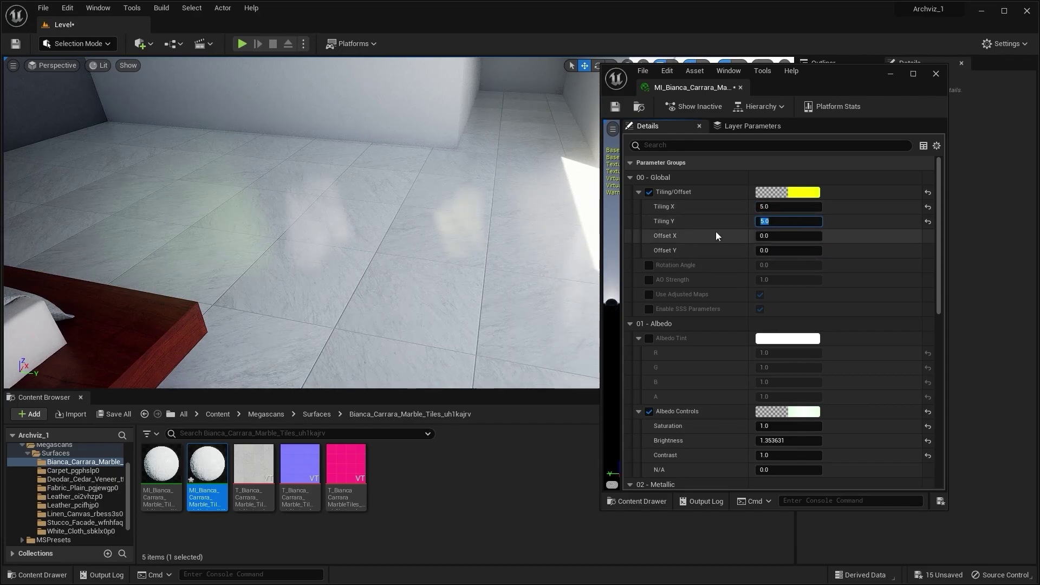
pyautogui.click(775, 207)
pyautogui.write('6')
pyautogui.press('Return')
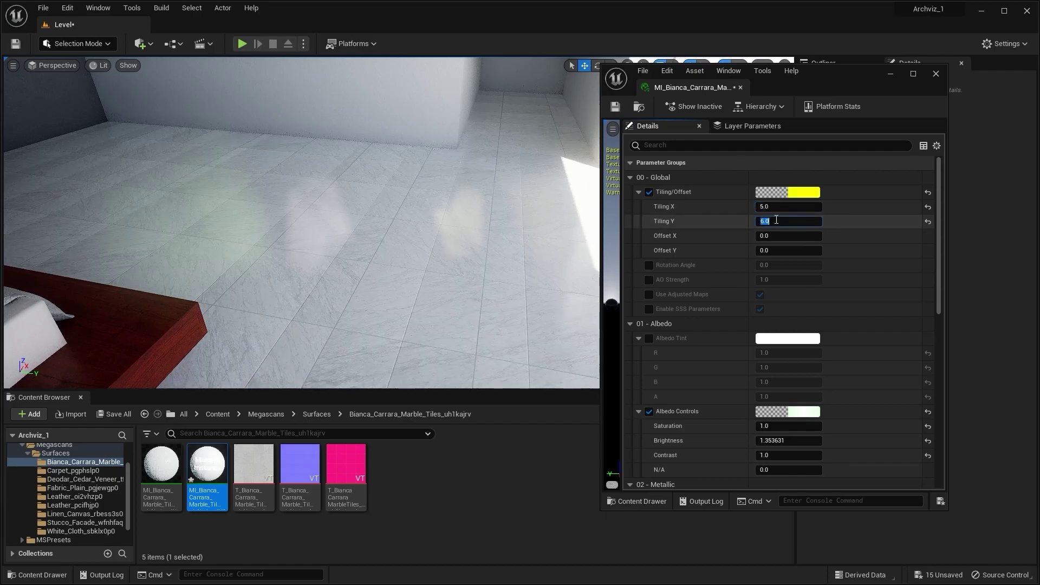
pyautogui.click(936, 74)
# Select the PostProcessVolume from the dark empty room and raise its exposure compensation to about 1.48.
pyautogui.moveTo(399, 222); pyautogui.dragTo(276, 227, button='right')
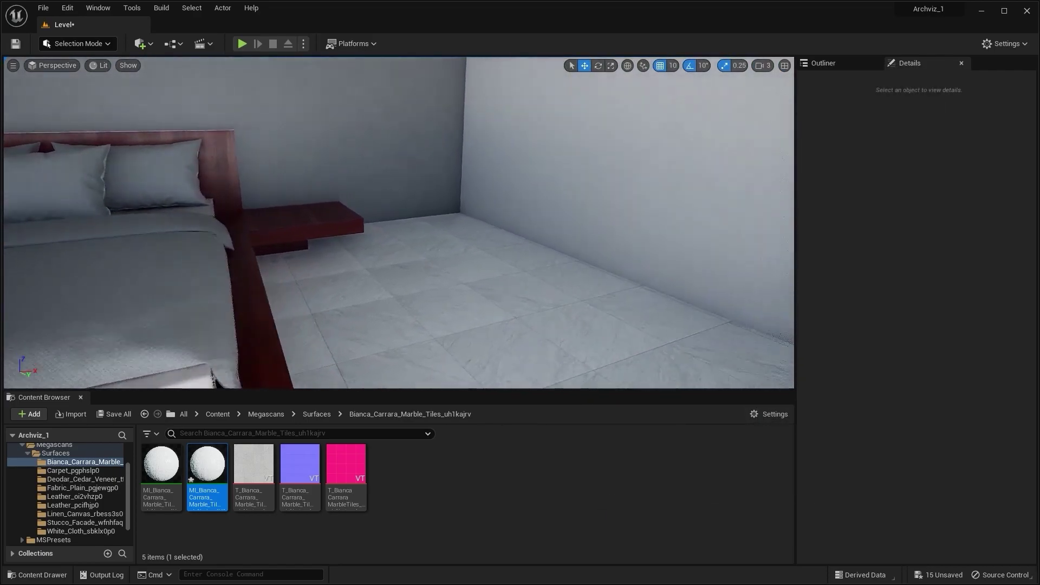
pyautogui.moveTo(424, 275); pyautogui.dragTo(252, 285, button='right')
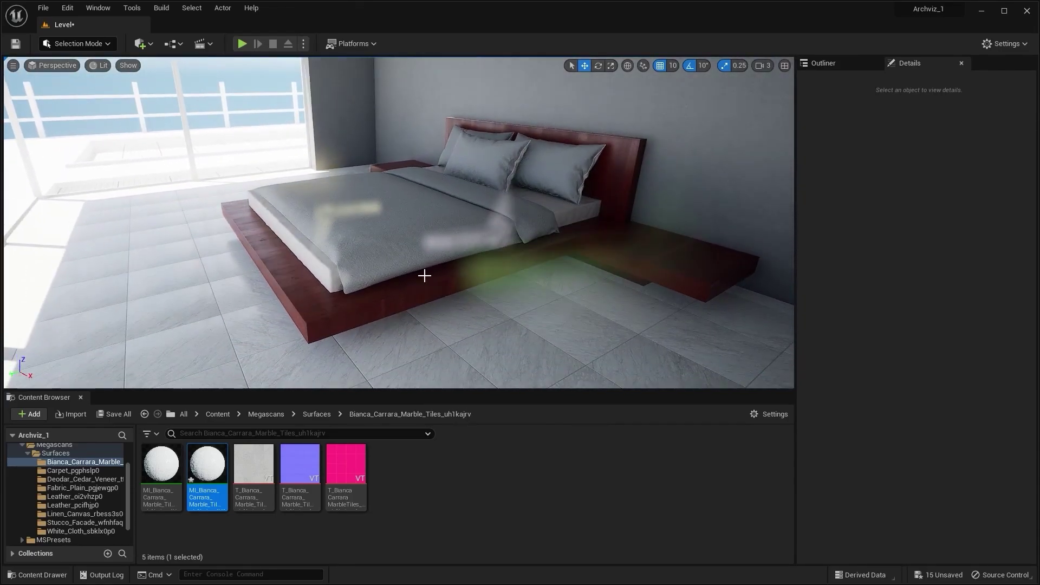
pyautogui.moveTo(399, 222); pyautogui.dragTo(282, 224, button='right')
pyautogui.moveTo(466, 239); pyautogui.dragTo(434, 244, button='right')
pyautogui.press('w')
pyautogui.moveTo(399, 223); pyautogui.dragTo(469, 166, button='right')
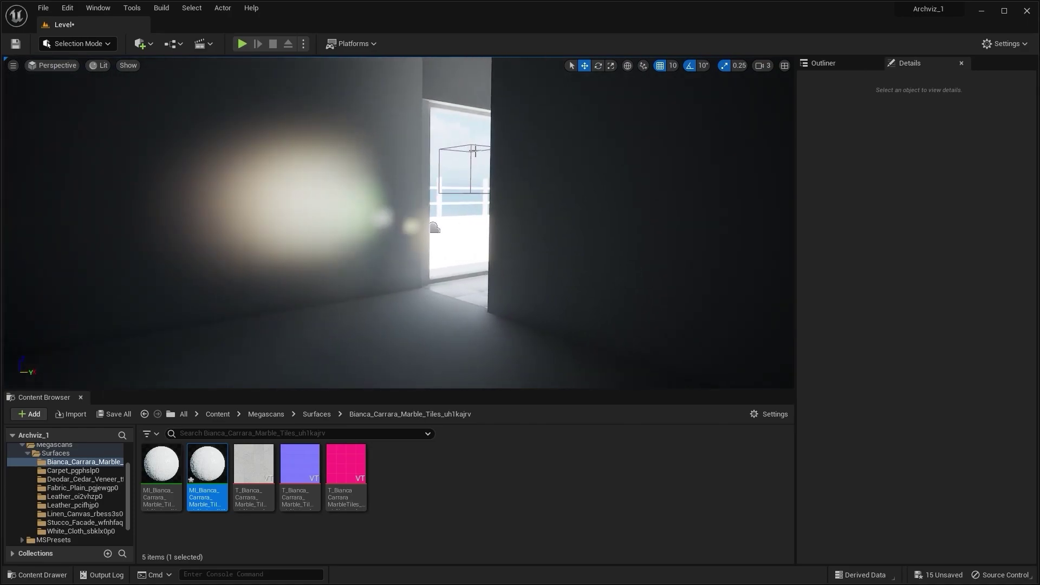
pyautogui.click(470, 148)
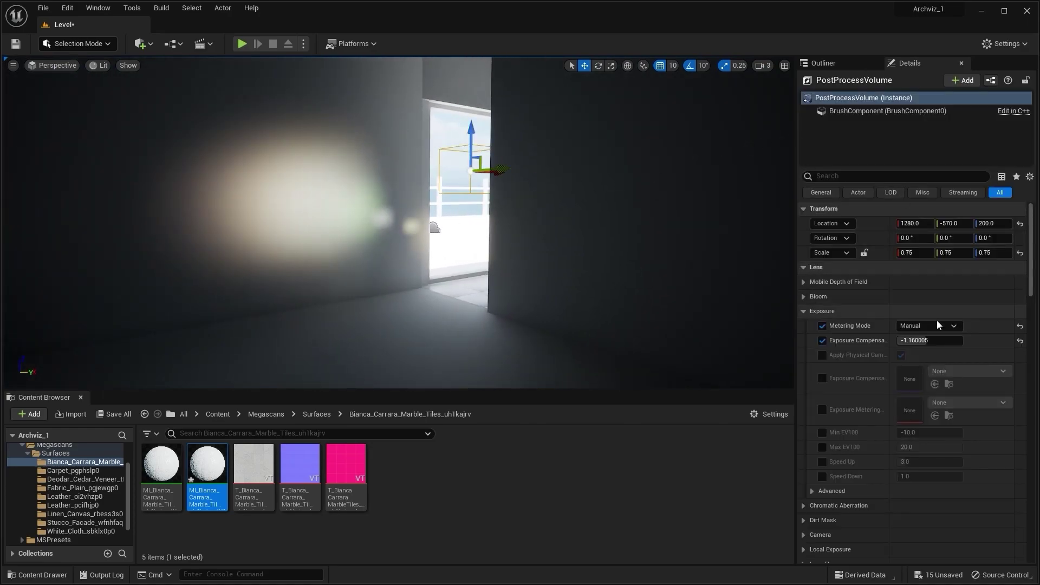
pyautogui.moveTo(921, 340); pyautogui.dragTo(956, 341)
pyautogui.moveTo(549, 209); pyautogui.dragTo(382, 222, button='right')
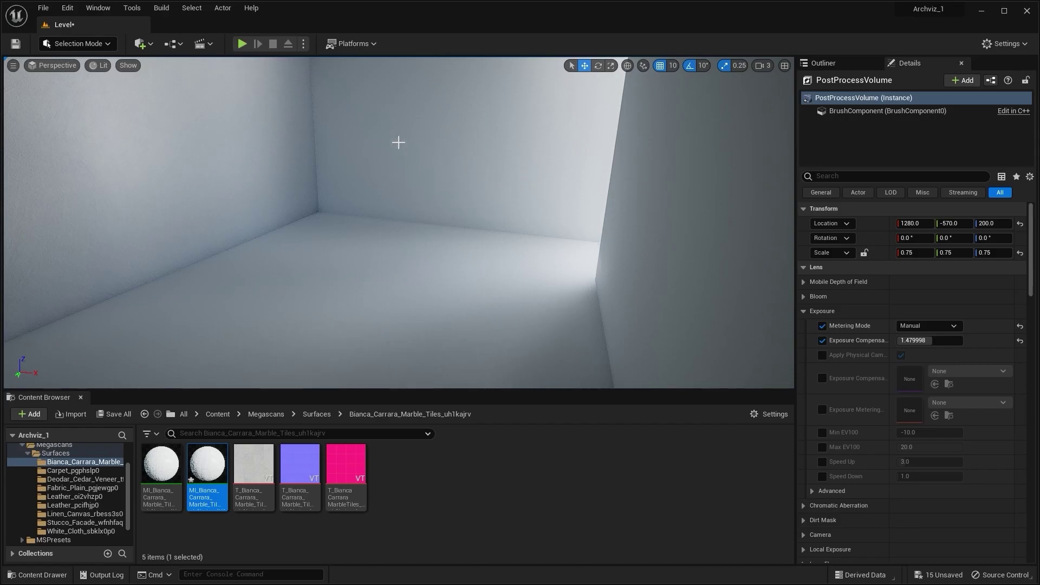
# Open Quixel Bridge in a maximized window and browse its surfaces to the Wood category.
pyautogui.click(140, 43)
pyautogui.click(157, 87)
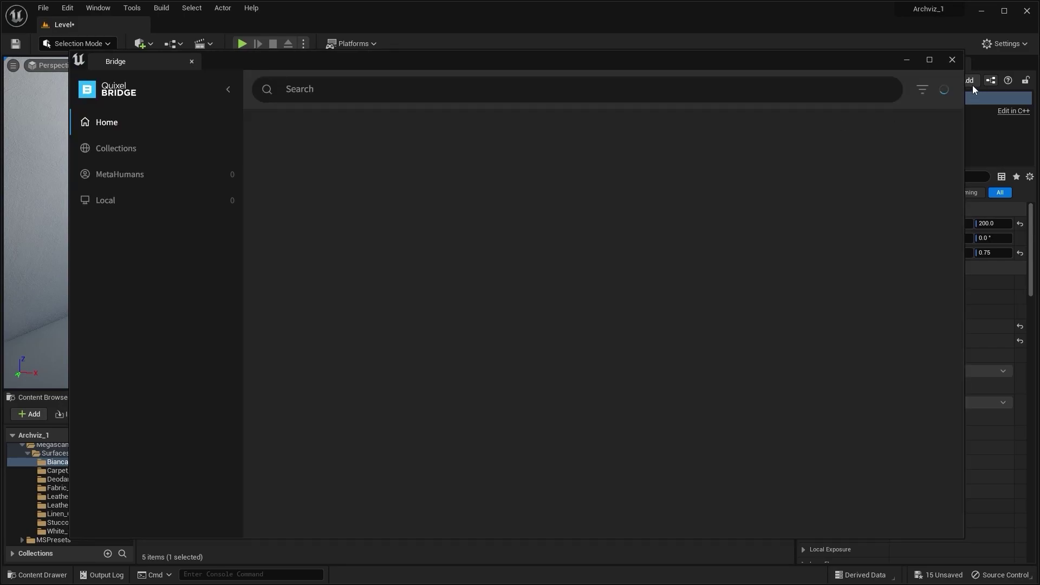
pyautogui.click(930, 60)
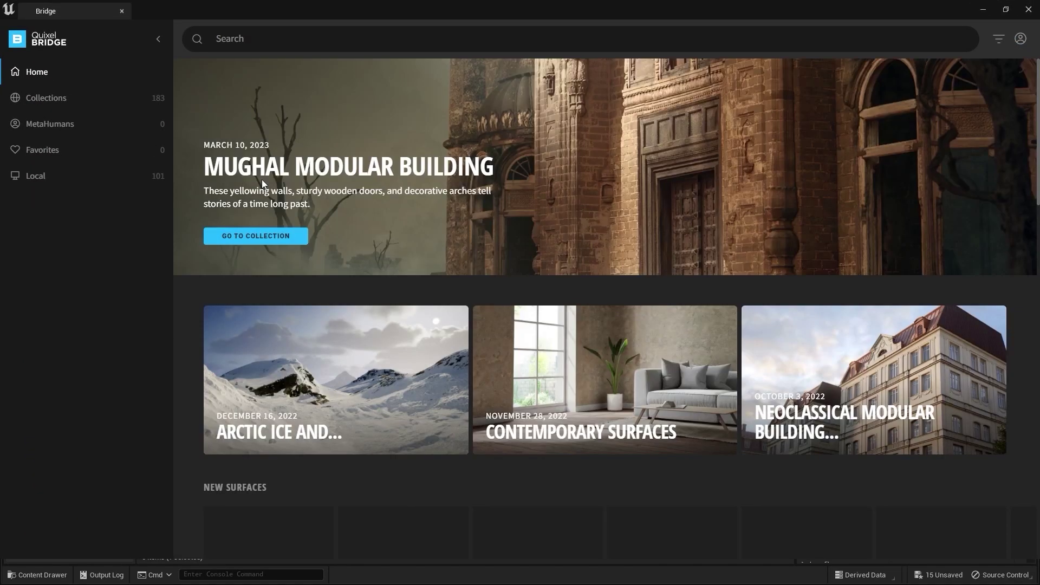
pyautogui.click(60, 98)
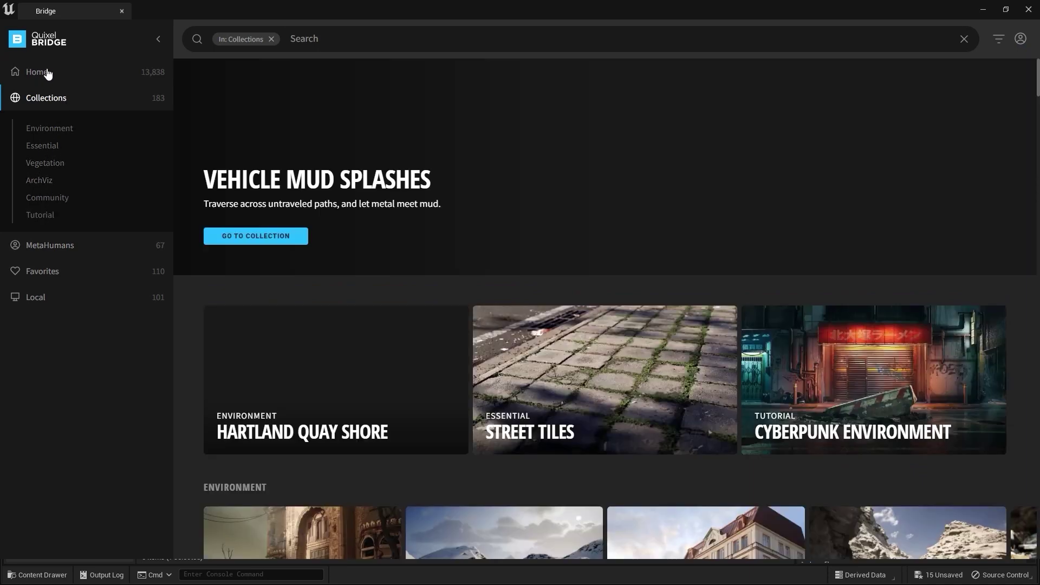
pyautogui.click(44, 73)
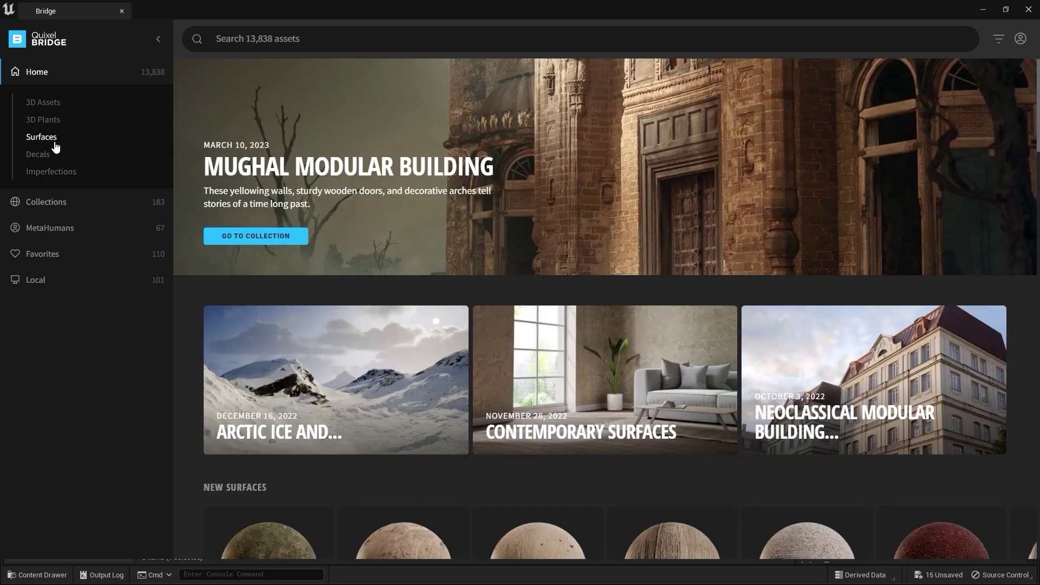
pyautogui.click(48, 137)
pyautogui.scroll(-3, 64, 401)
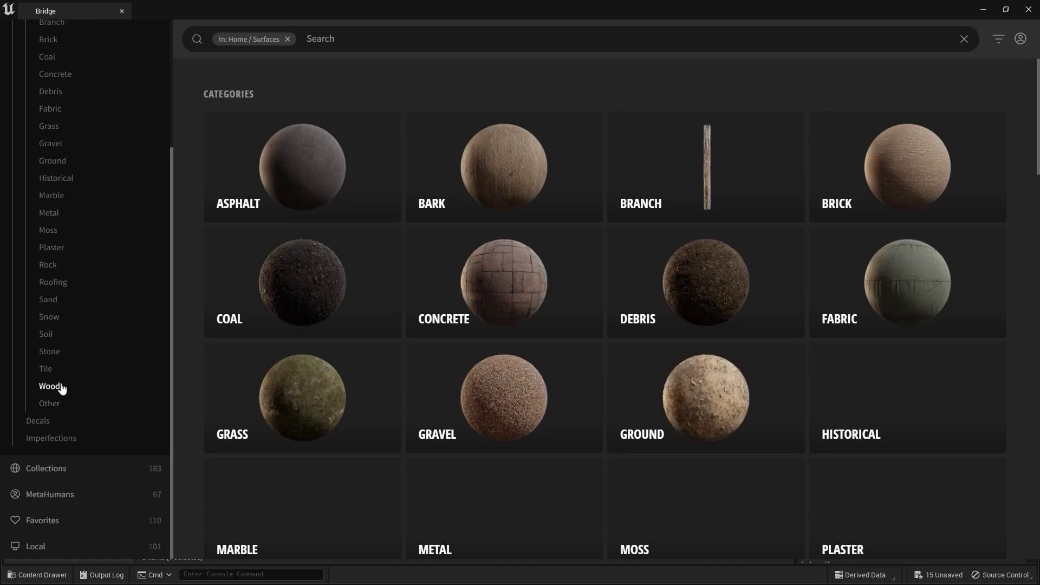
pyautogui.click(57, 387)
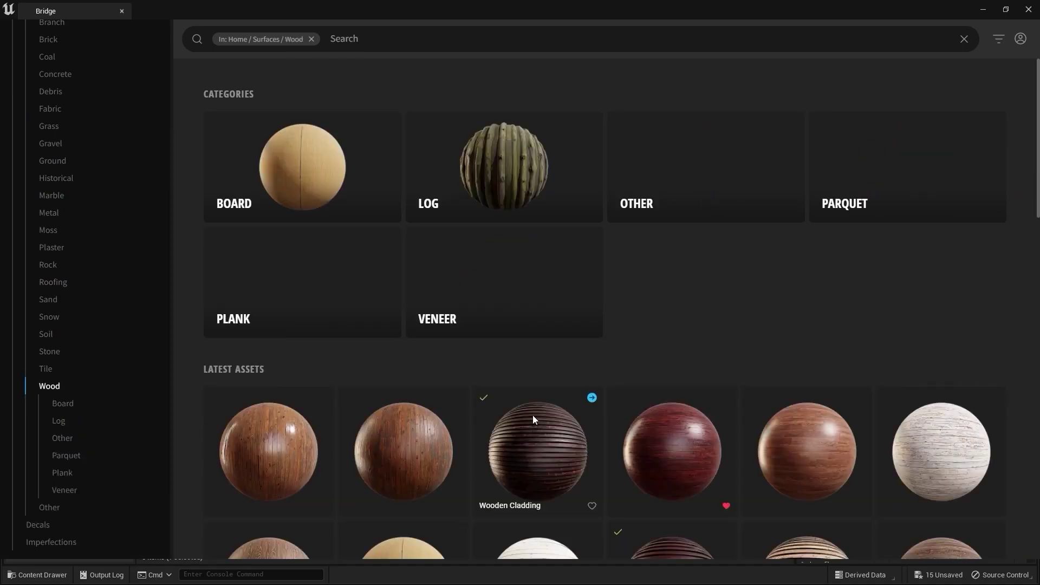
# Choose the Narrow Wooden Strips Facade surface at Low Quality, add it to the project and return to the level.
pyautogui.scroll(-10, 511, 362)
pyautogui.scroll(-5, 512, 360)
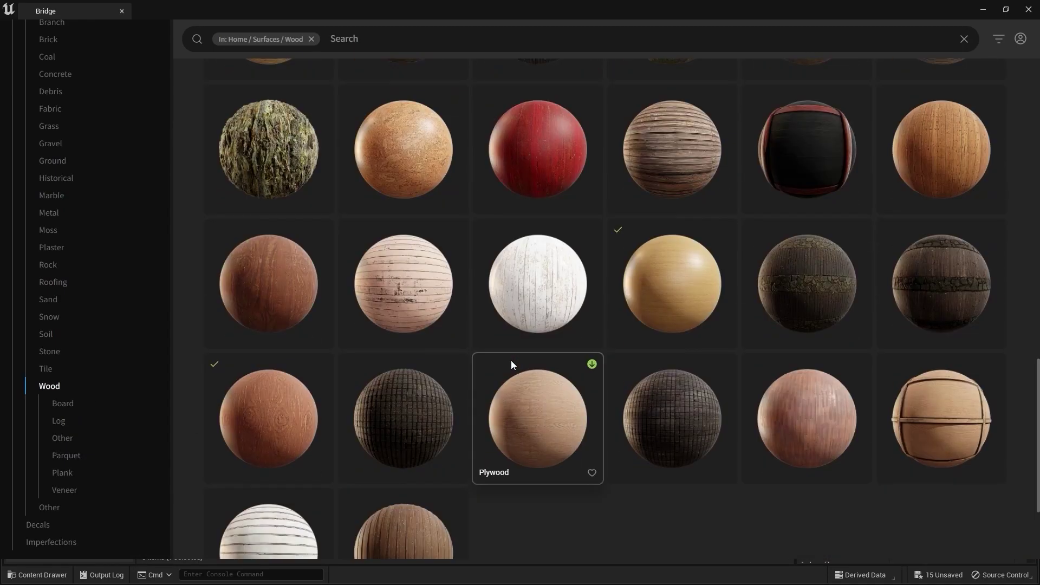
pyautogui.scroll(-3, 512, 360)
pyautogui.scroll(-5, 512, 360)
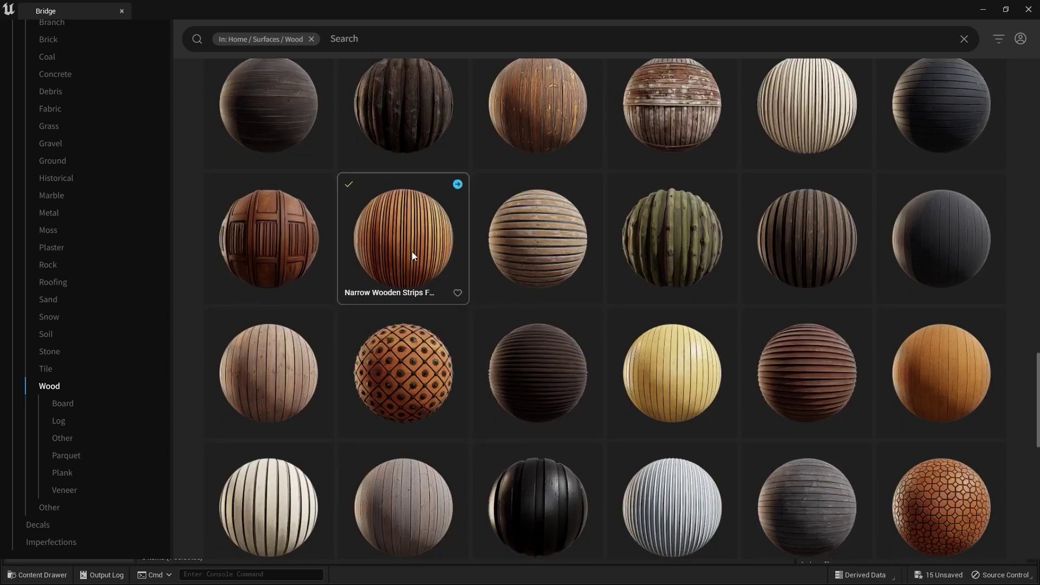
pyautogui.click(412, 251)
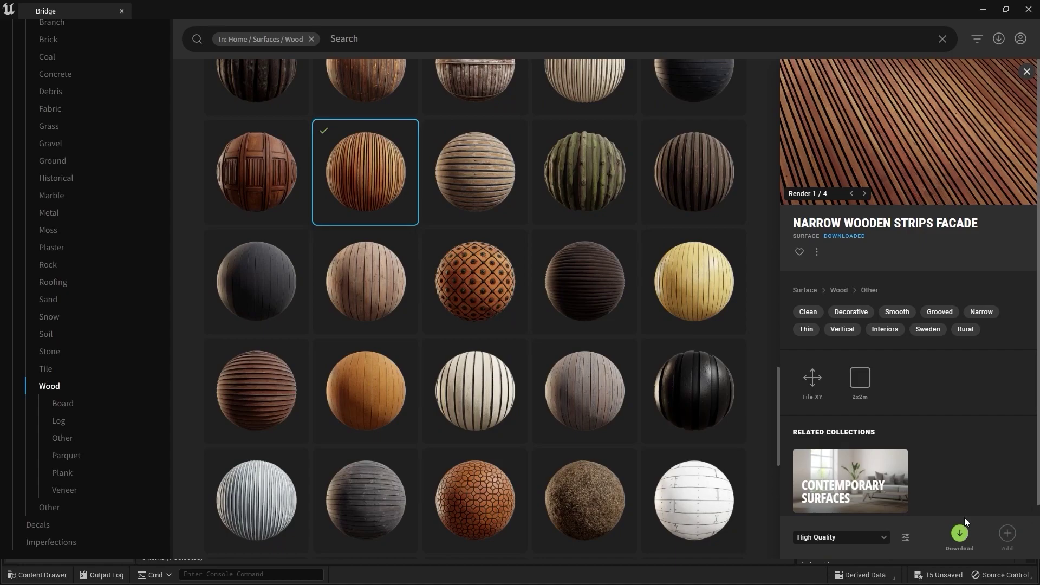
pyautogui.click(837, 537)
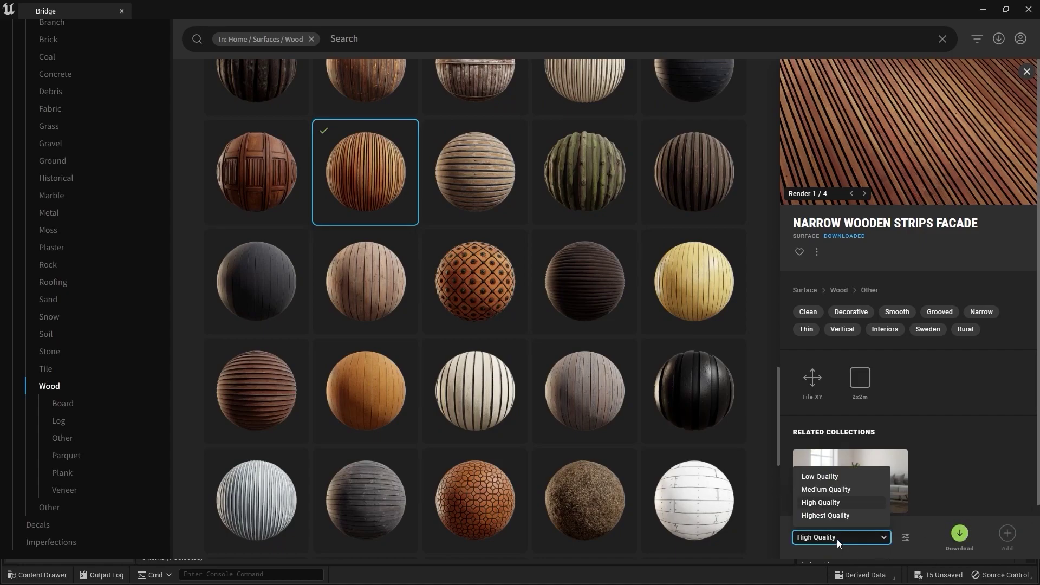
pyautogui.click(840, 475)
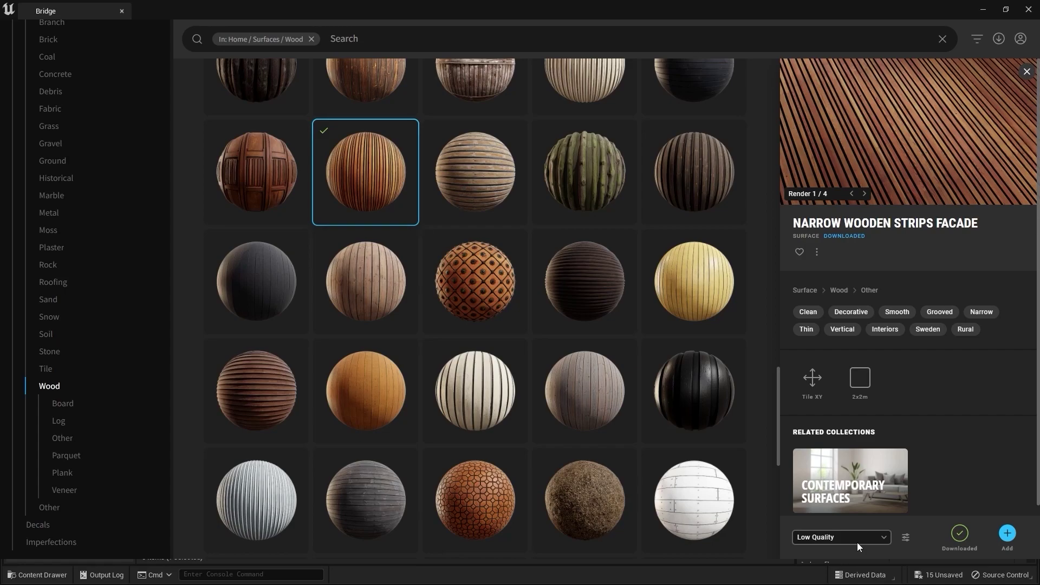
pyautogui.click(982, 9)
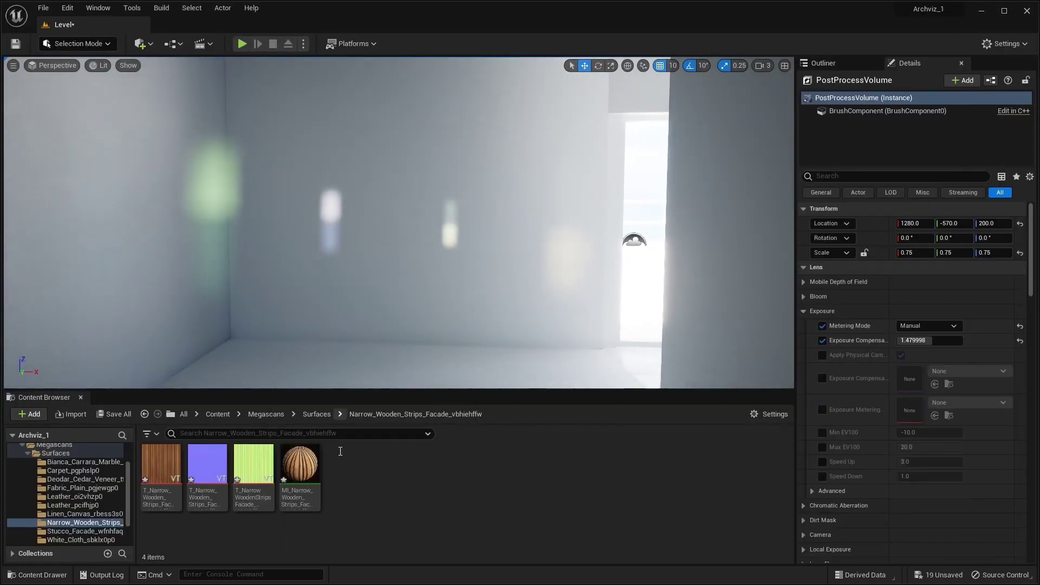
# Apply the Narrow Wooden Strips material to the empty room's back wall and set its Rotation Angle to 0.25.
pyautogui.moveTo(307, 467); pyautogui.dragTo(369, 227)
pyautogui.moveTo(369, 227); pyautogui.dragTo(444, 227, button='right')
pyautogui.doubleClick(300, 472)
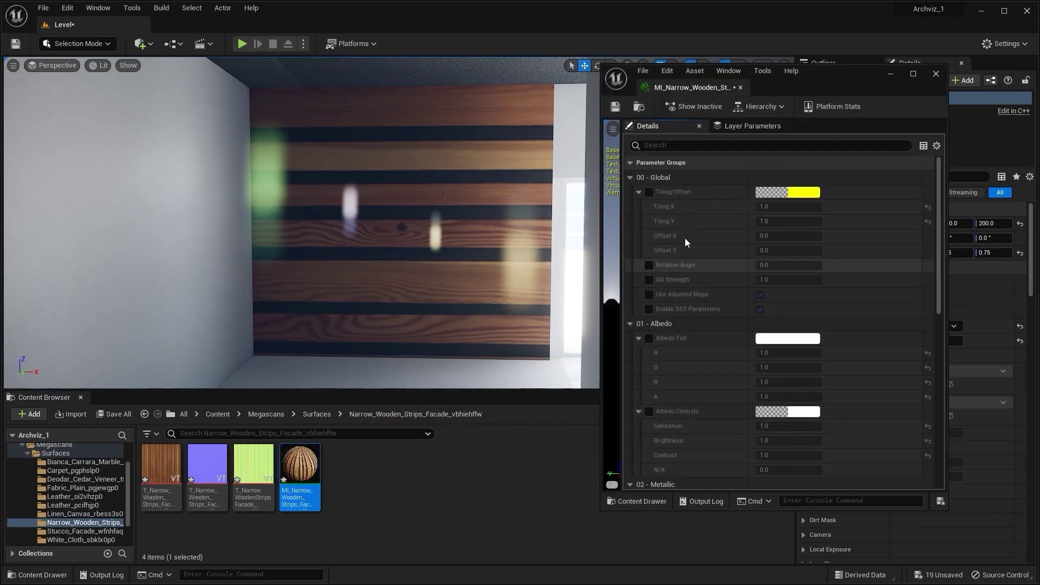
pyautogui.click(649, 265)
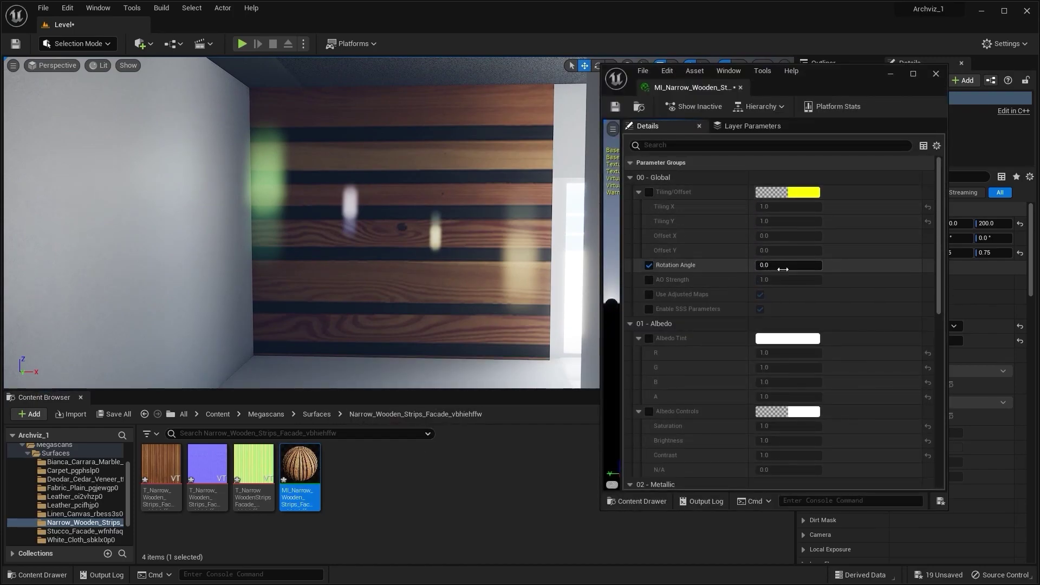
pyautogui.click(782, 265)
pyautogui.write('0.25')
pyautogui.press('Return')
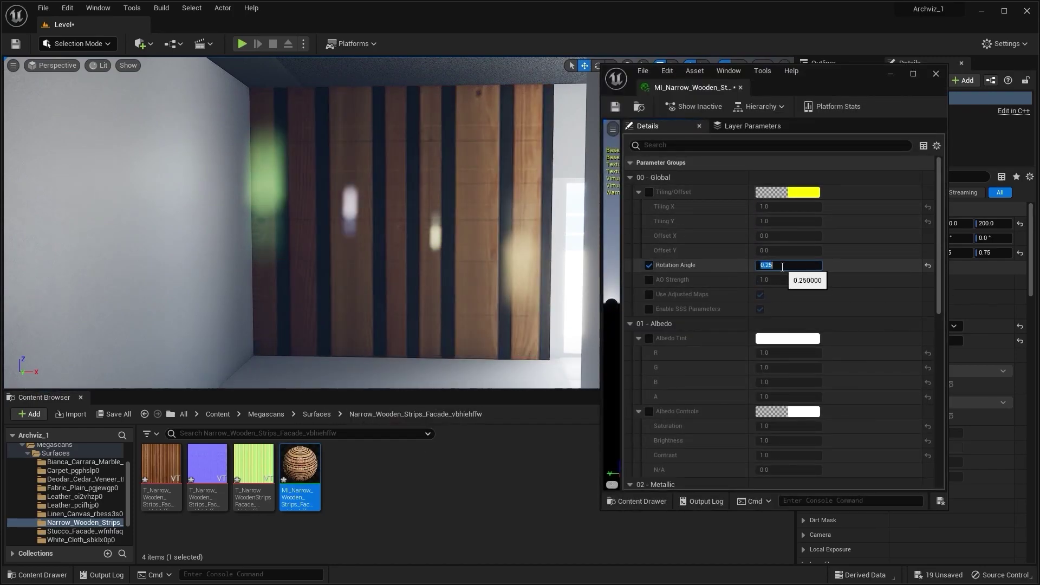
# Enable the wooden strips material's Tiling/Offset override and set Tiling X and Tiling Y to 15.
pyautogui.click(649, 192)
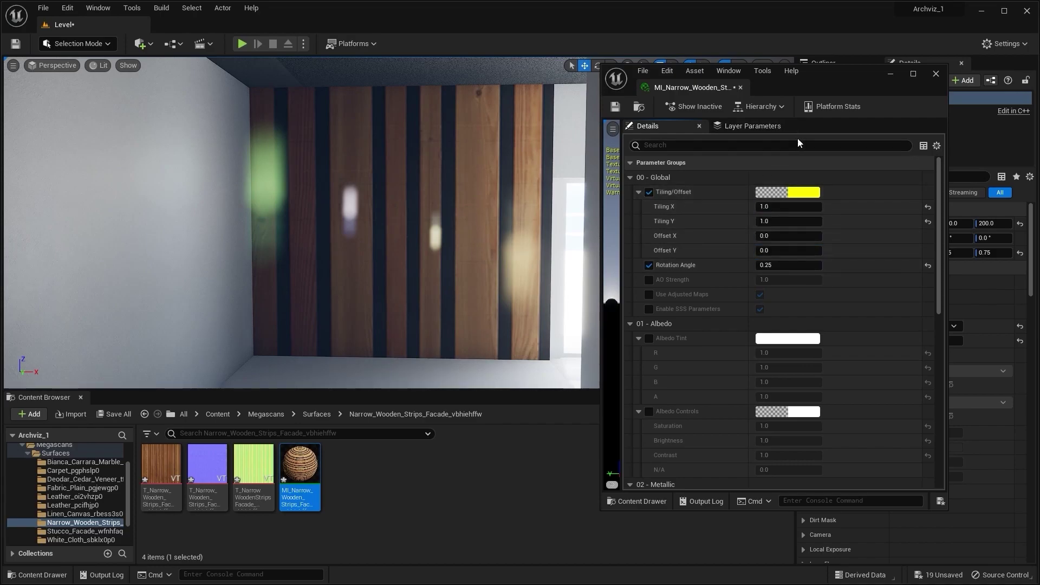
pyautogui.moveTo(844, 80); pyautogui.dragTo(857, 101)
pyautogui.moveTo(487, 217); pyautogui.dragTo(358, 222, button='right')
pyautogui.click(798, 228)
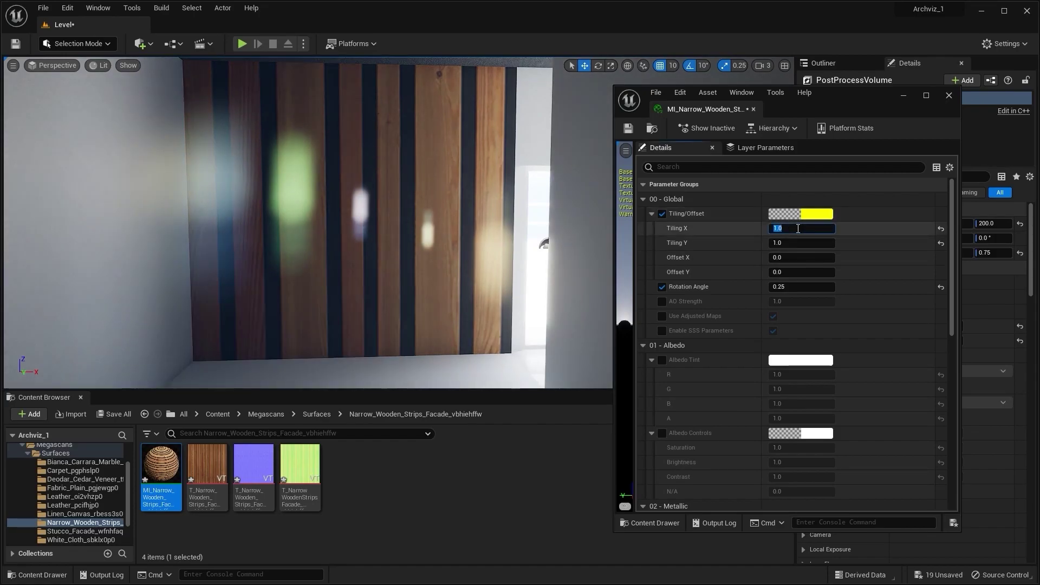
pyautogui.write('15')
pyautogui.click(793, 243)
pyautogui.write('15')
pyautogui.press('Return')
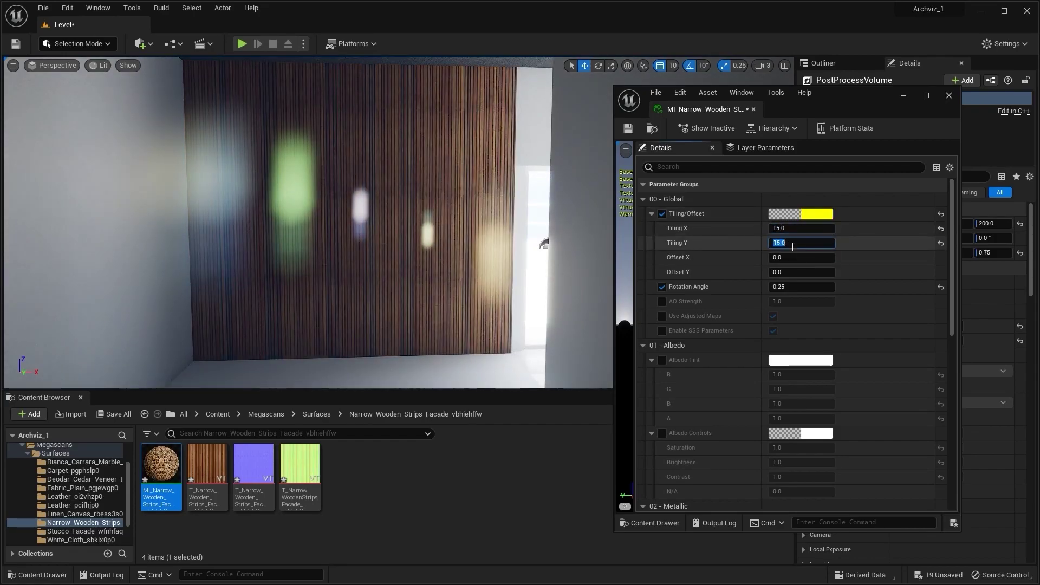
# Set both Tiling X and Tiling Y of the wooden strips material to 20.
pyautogui.moveTo(379, 222); pyautogui.dragTo(406, 222, button='right')
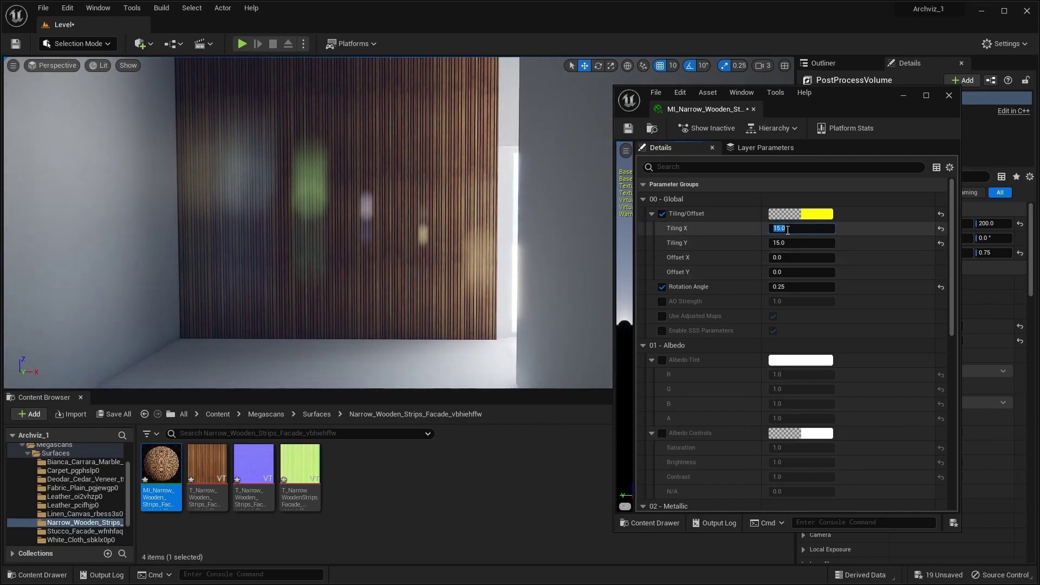
pyautogui.click(788, 229)
pyautogui.write('20')
pyautogui.click(789, 243)
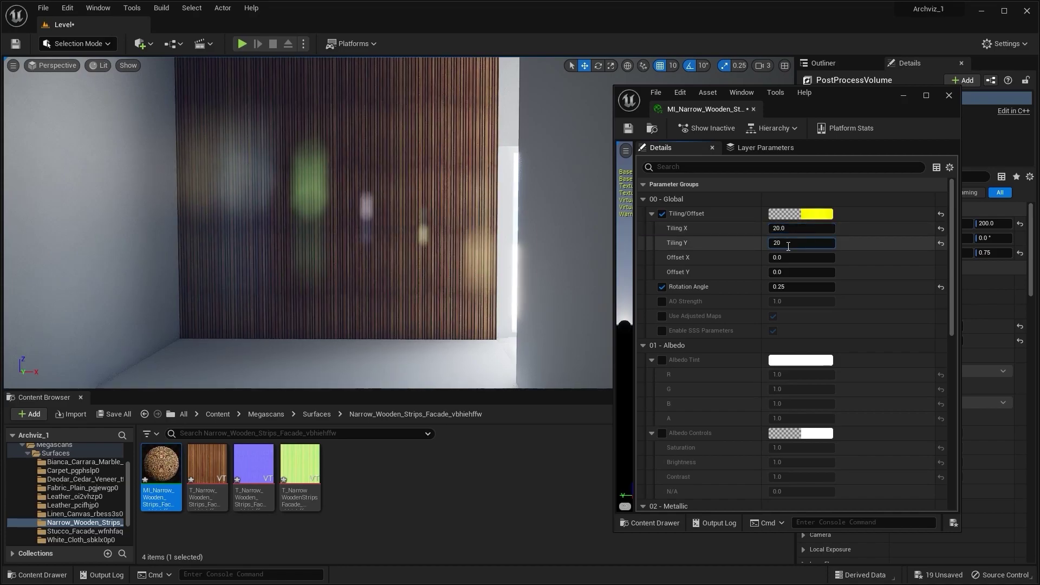
pyautogui.press('Return')
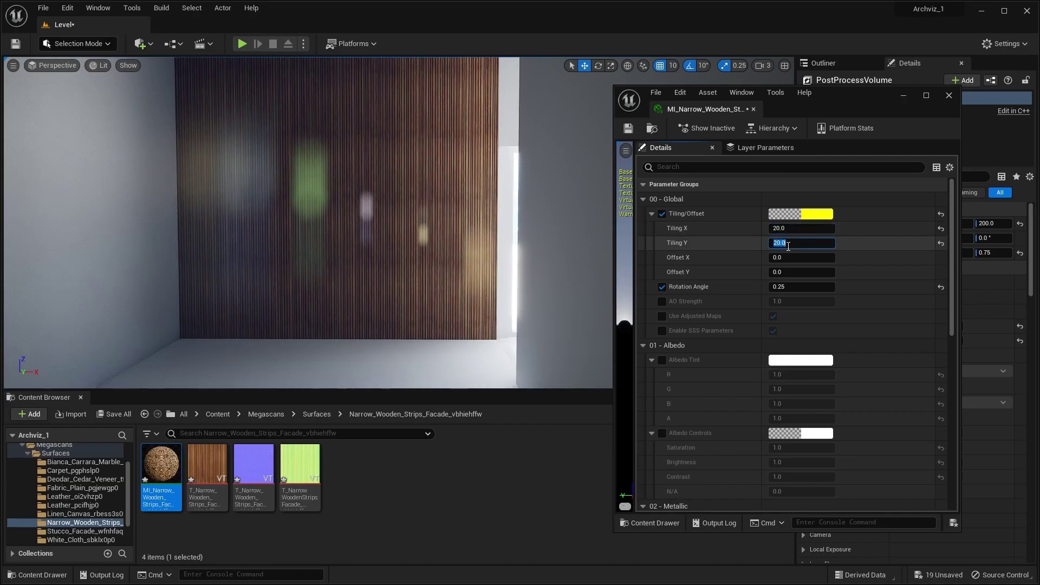
pyautogui.click(848, 249)
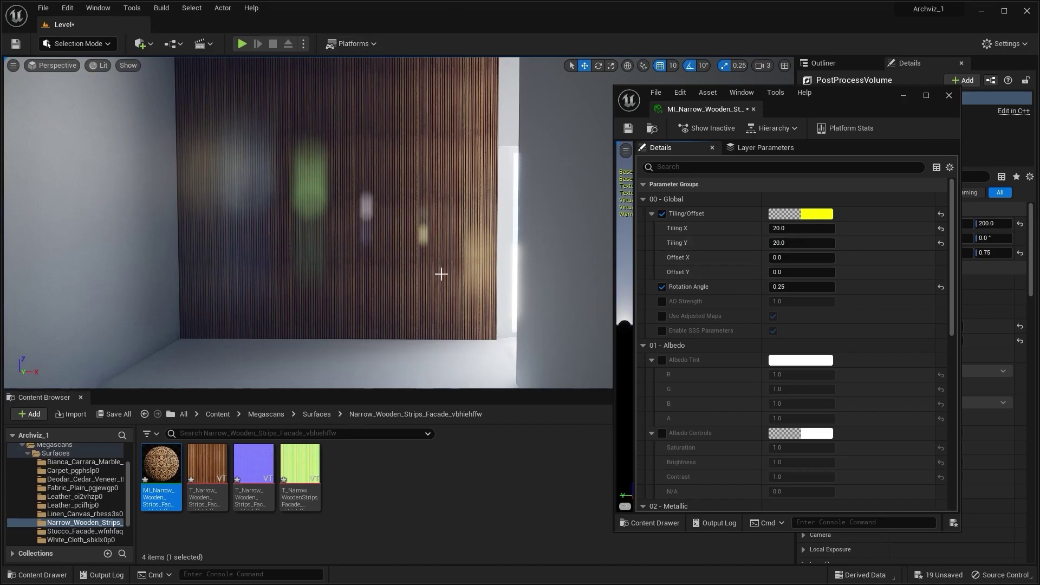
# Set the wooden strips material's Tiling X to 5 and check the strips on the wall.
pyautogui.click(803, 225)
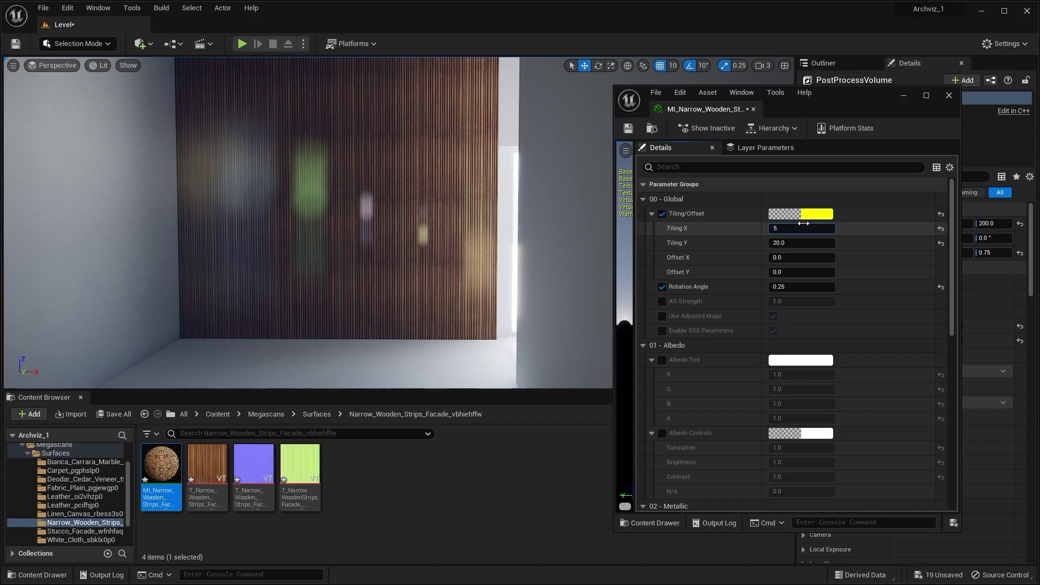
pyautogui.press('Return')
pyautogui.moveTo(464, 240); pyautogui.dragTo(477, 276, button='right')
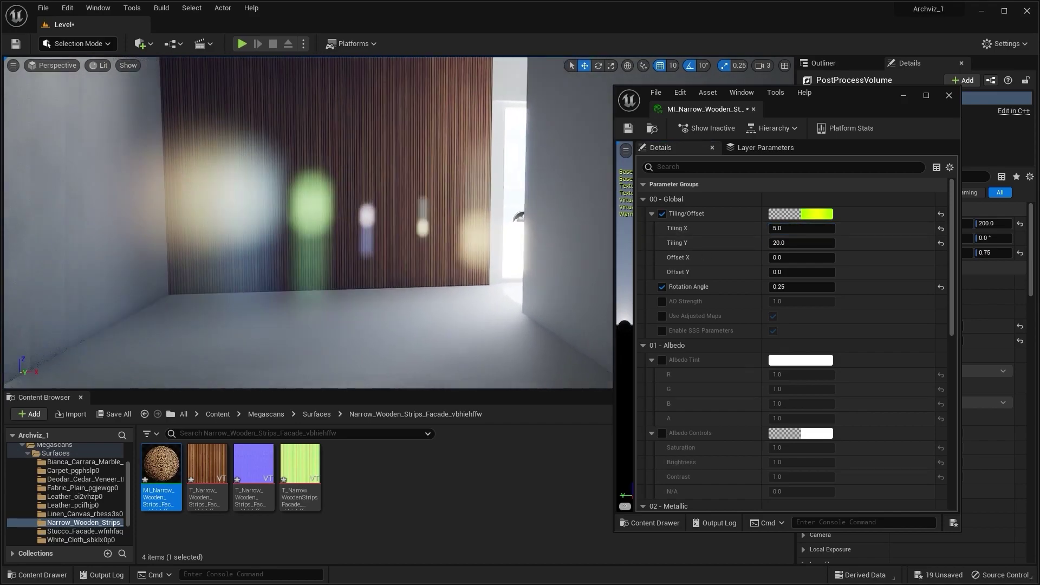
pyautogui.moveTo(519, 217); pyautogui.dragTo(537, 219, button='right')
# Enable the wooden strips material's Albedo Controls and raise Brightness to about 2.23.
pyautogui.scroll(-4, 705, 336)
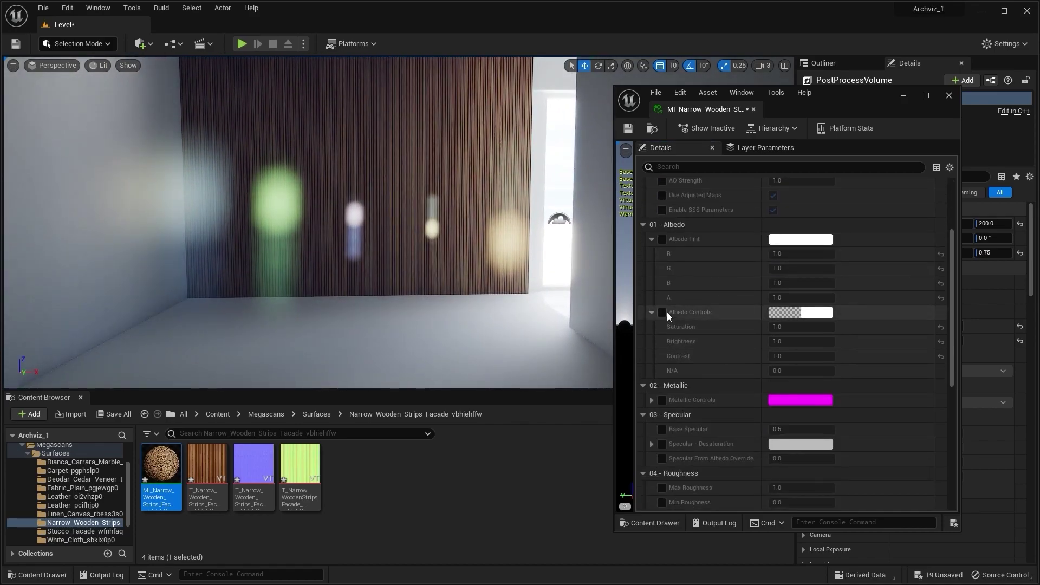
pyautogui.click(667, 313)
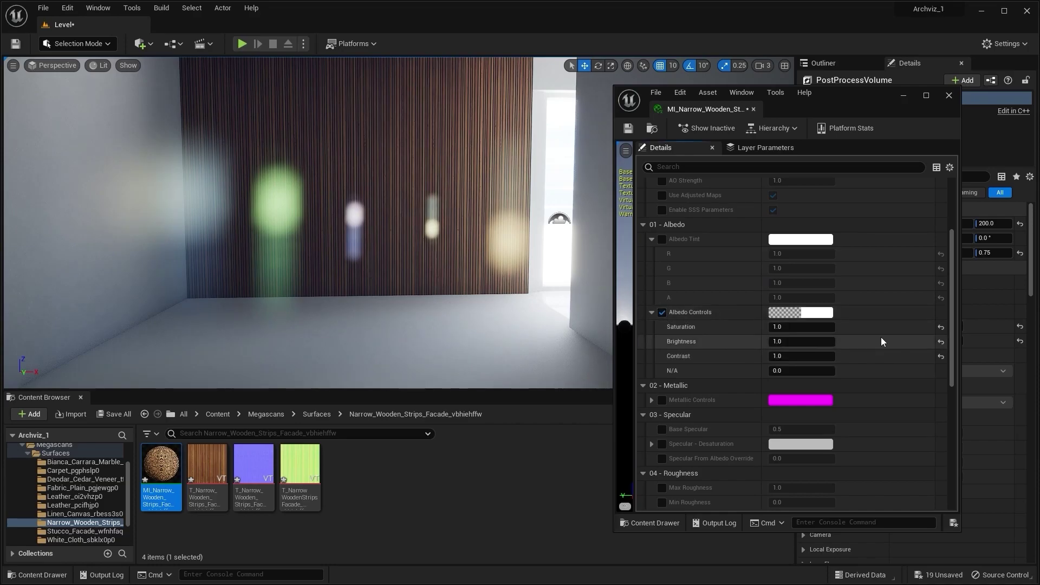
pyautogui.moveTo(784, 343); pyautogui.dragTo(829, 342)
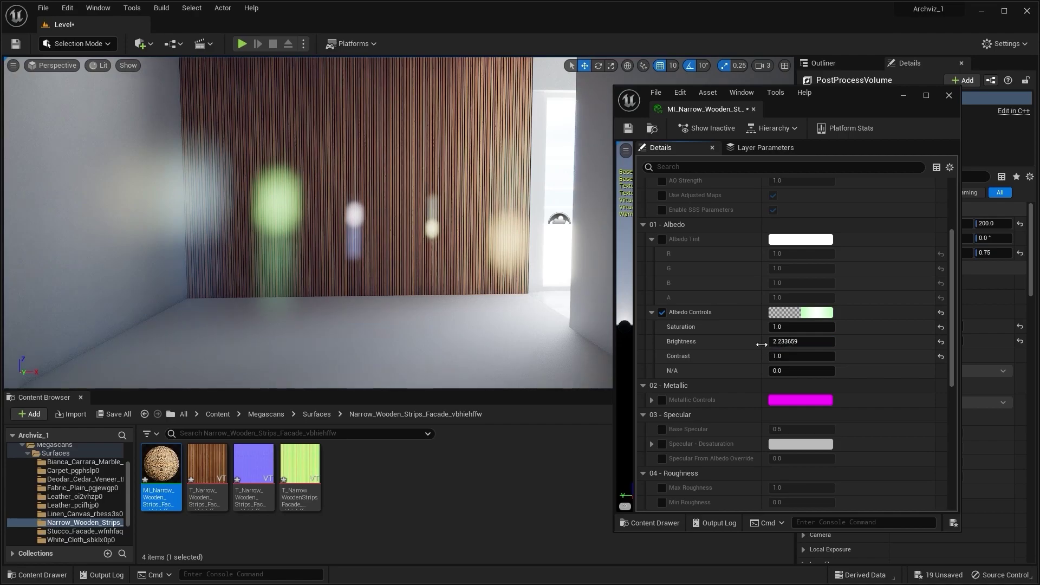
# Enable the wooden strips material's Max Roughness override and set it to 0.5.
pyautogui.scroll(-8, 752, 351)
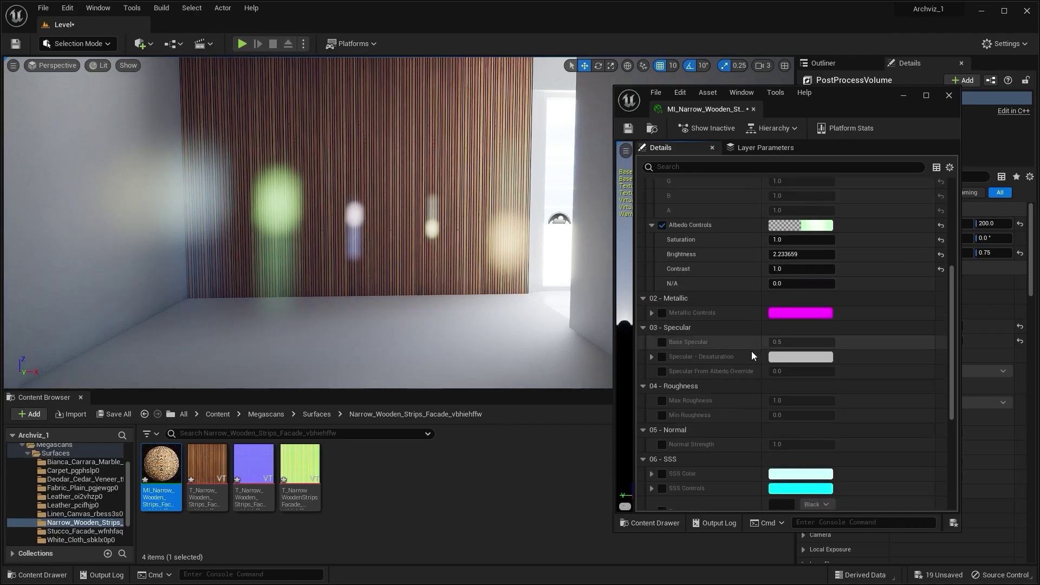
pyautogui.scroll(5, 702, 328)
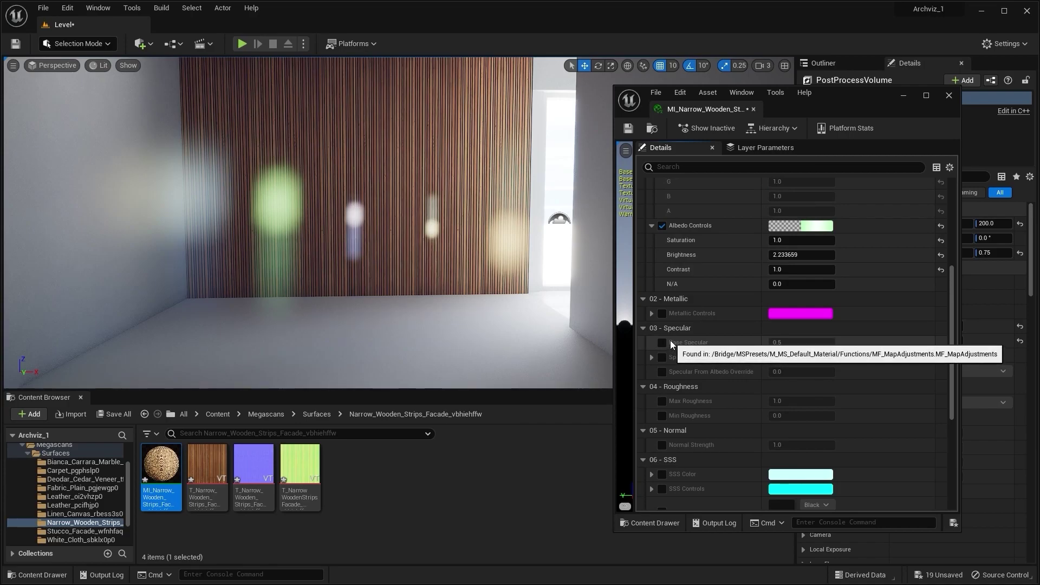
pyautogui.click(662, 401)
pyautogui.moveTo(801, 401); pyautogui.dragTo(792, 401)
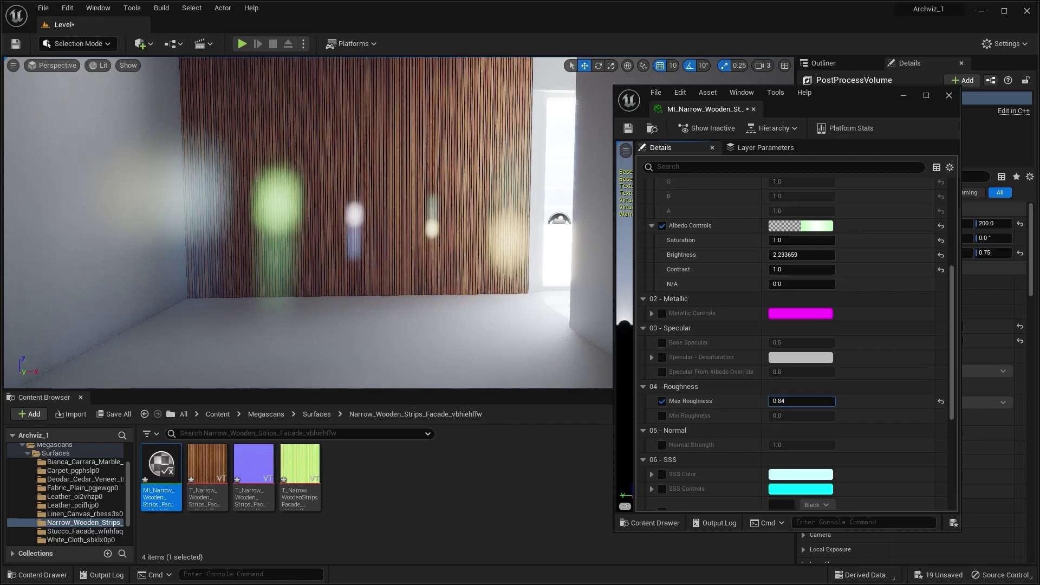
pyautogui.click(800, 401)
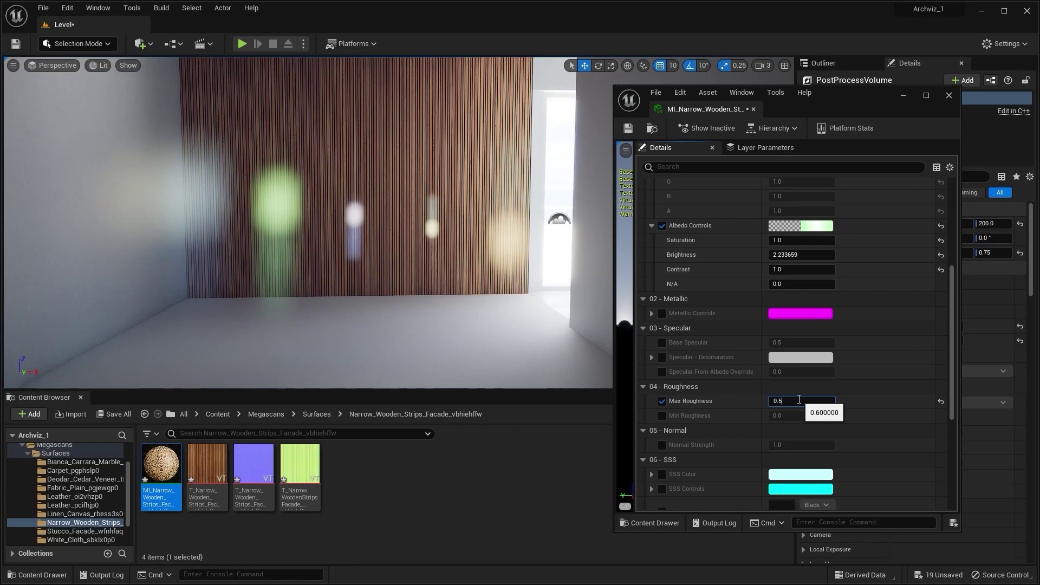
pyautogui.press('Return')
# Enable the wooden strips material's Normal Strength override, set it to 3 and inspect the wall.
pyautogui.press('w')
pyautogui.moveTo(589, 316)
pyautogui.mouseDown(button='right')
pyautogui.moveTo(590, 269)
pyautogui.moveTo(589, 307)
pyautogui.moveTo(574, 304)
pyautogui.moveTo(590, 313)
pyautogui.mouseUp(button='right')
pyautogui.press('s')
pyautogui.press('w')
pyautogui.scroll(-3, 677, 429)
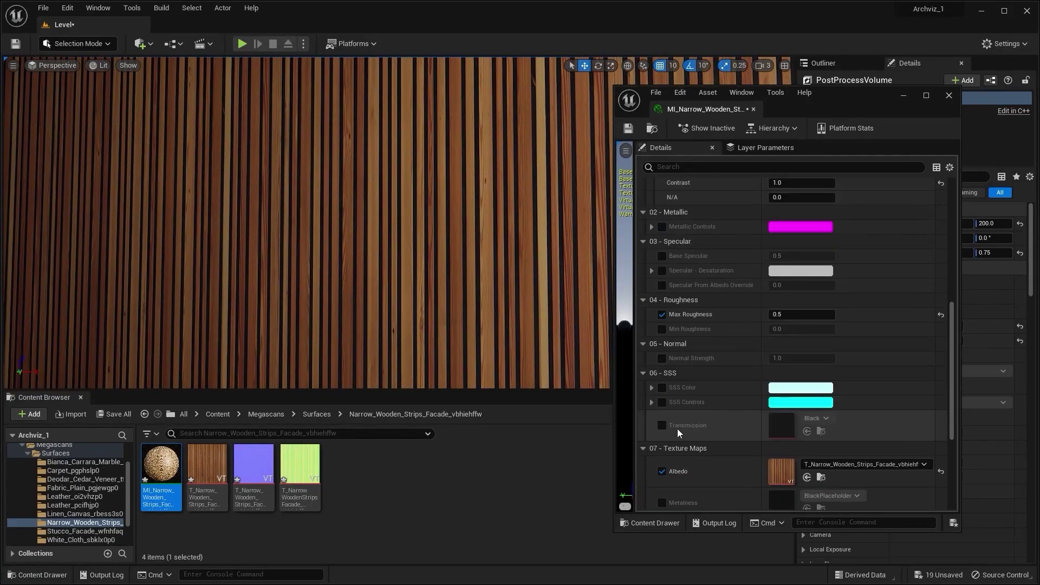
pyautogui.click(662, 358)
pyautogui.click(801, 359)
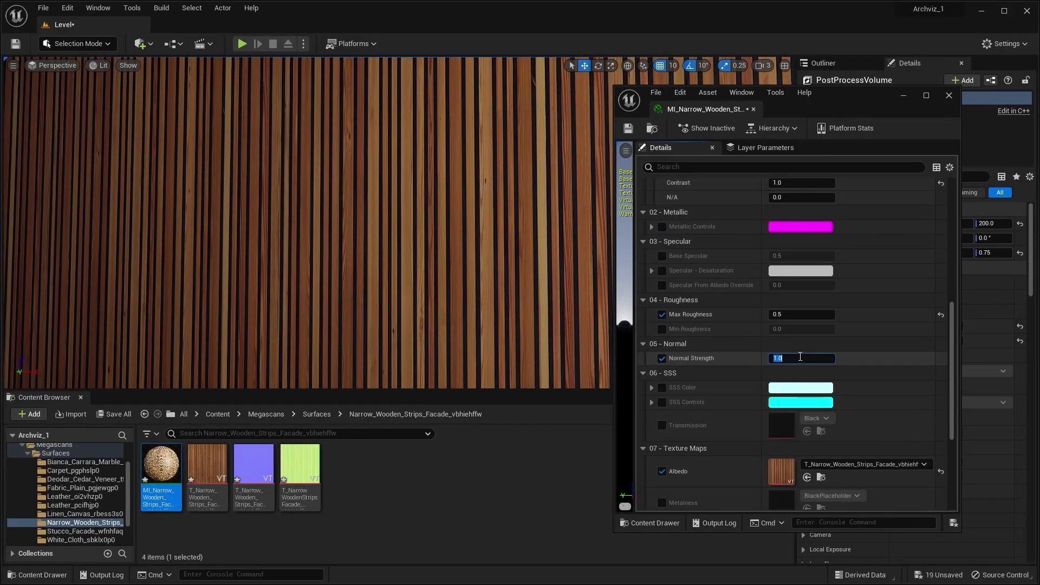
pyautogui.write('3')
pyautogui.press('Return')
pyautogui.moveTo(590, 313); pyautogui.dragTo(589, 313, button='right')
pyautogui.press('s')
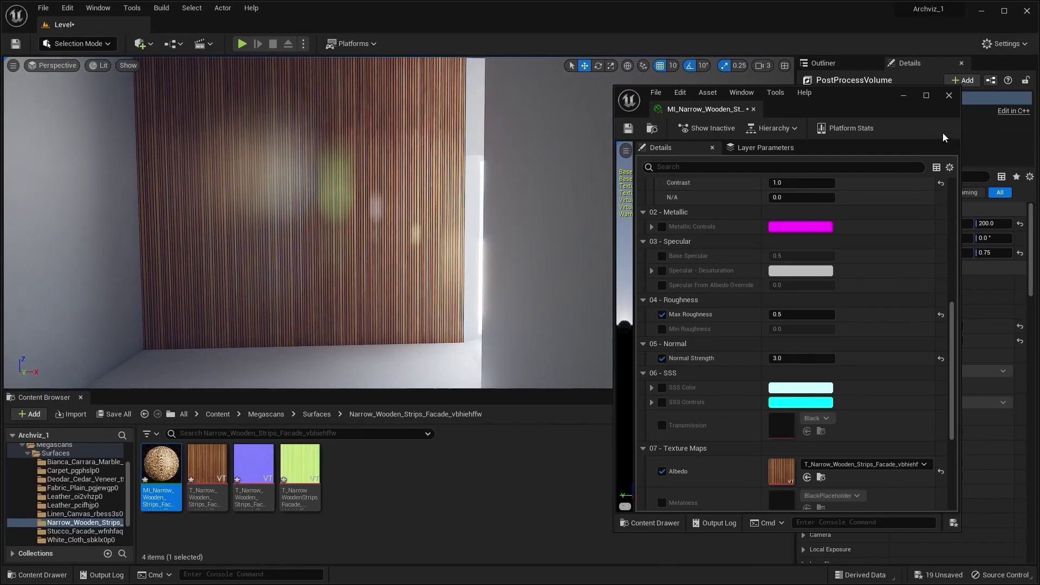
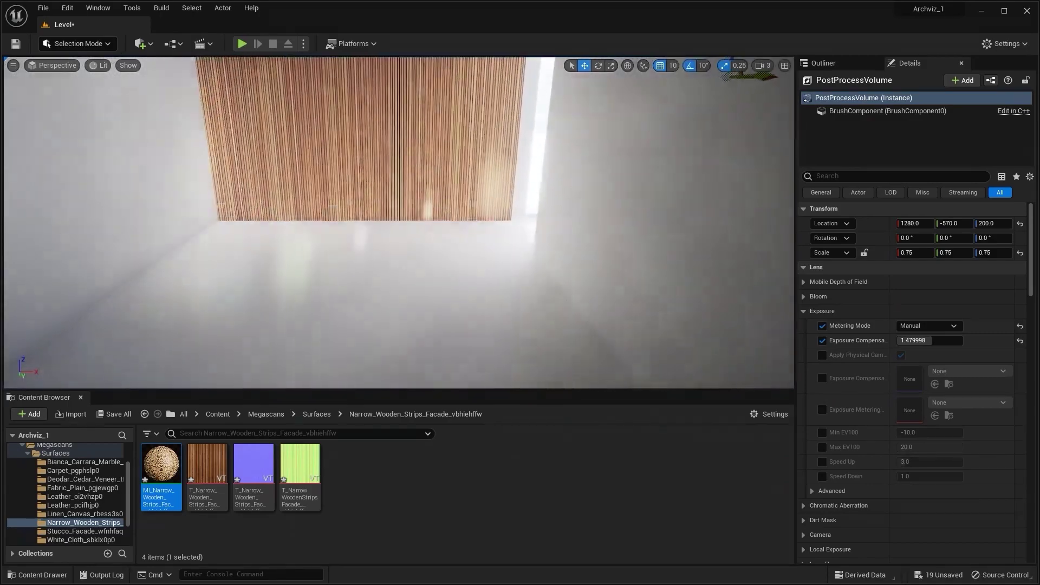
# Browse Quixel Bridge's Marble surfaces and add Nero Marquina Marble Tiles at Low Quality to the project.
pyautogui.click(144, 44)
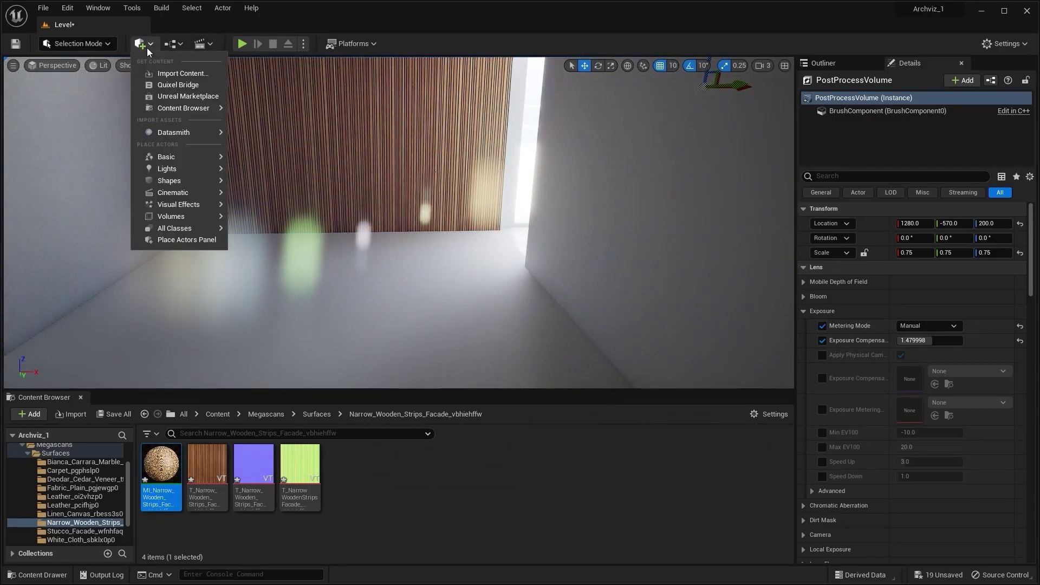
pyautogui.click(168, 84)
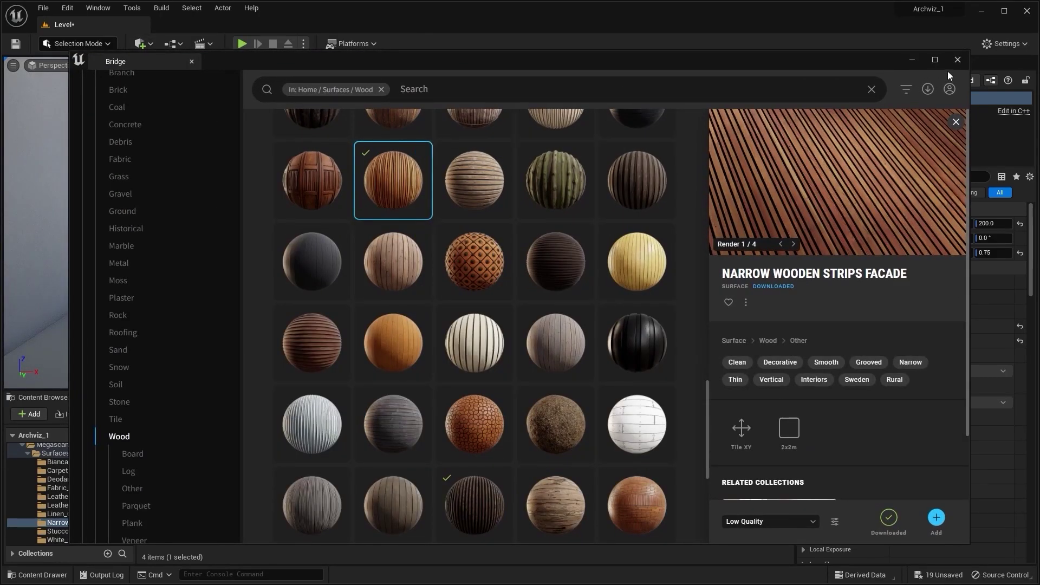
pyautogui.click(935, 60)
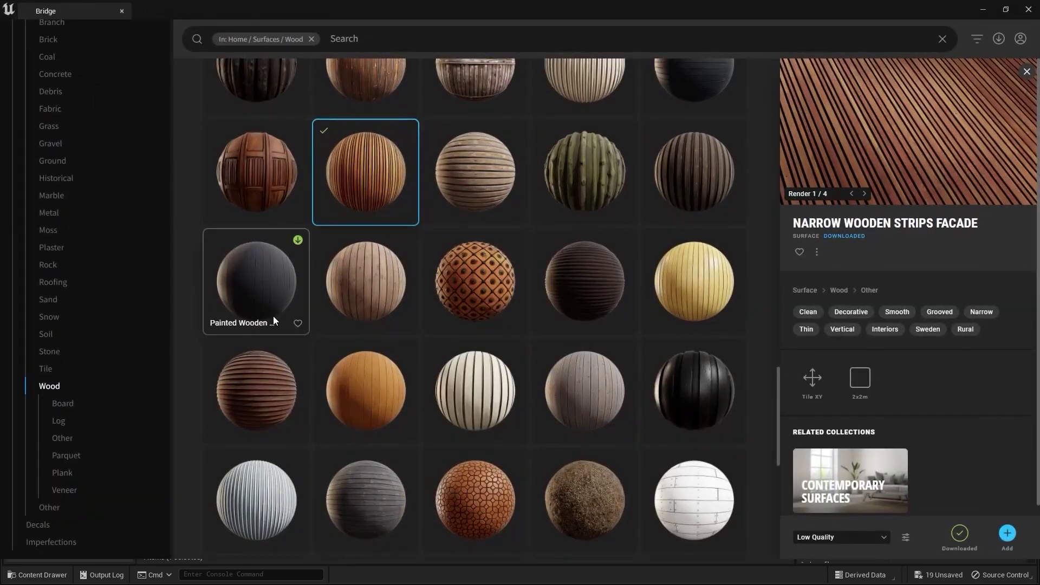
pyautogui.click(52, 196)
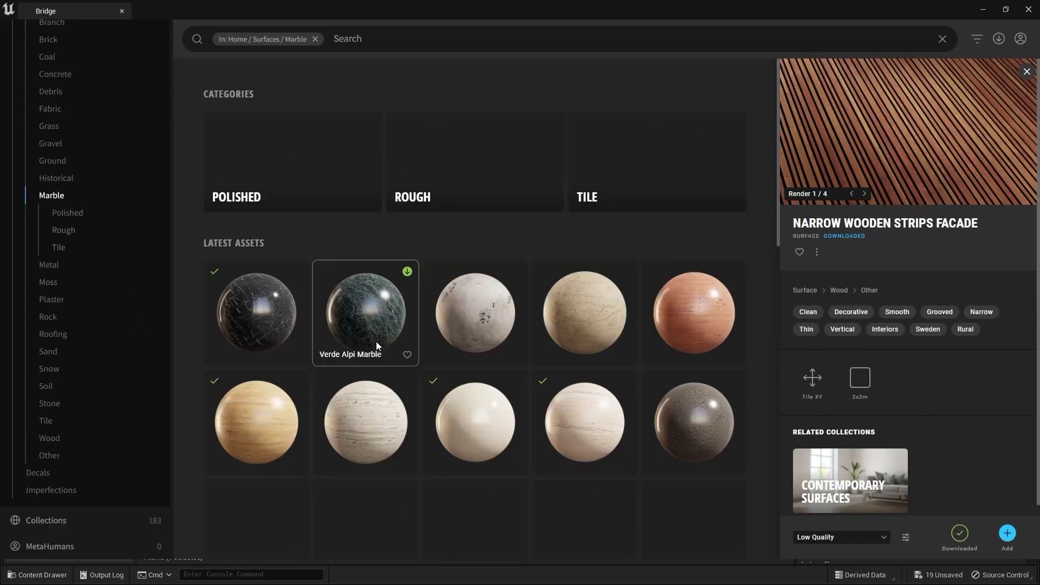
pyautogui.scroll(-5, 415, 355)
pyautogui.scroll(-10, 417, 356)
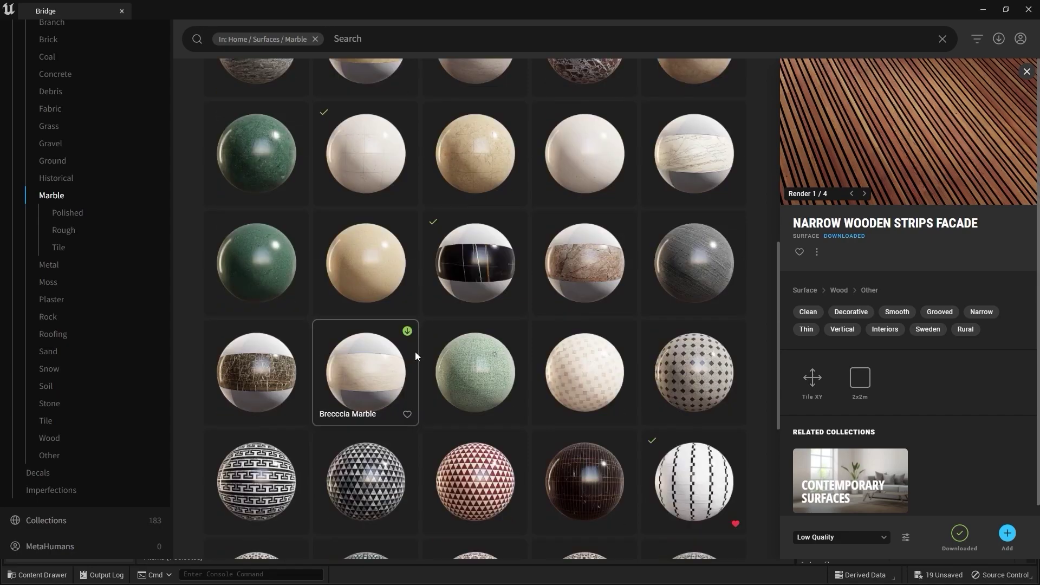
pyautogui.scroll(-1, 415, 353)
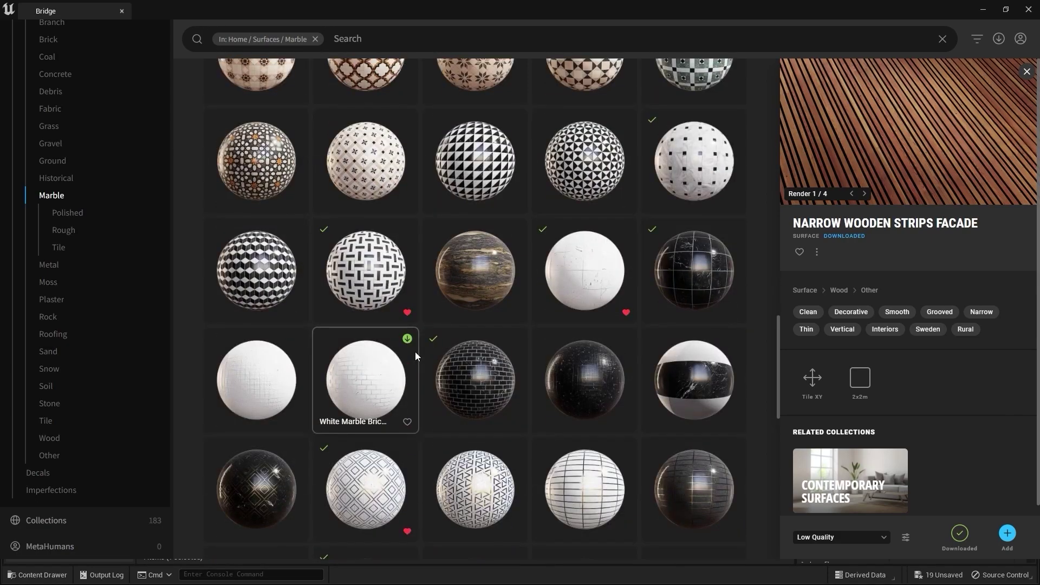
pyautogui.click(678, 262)
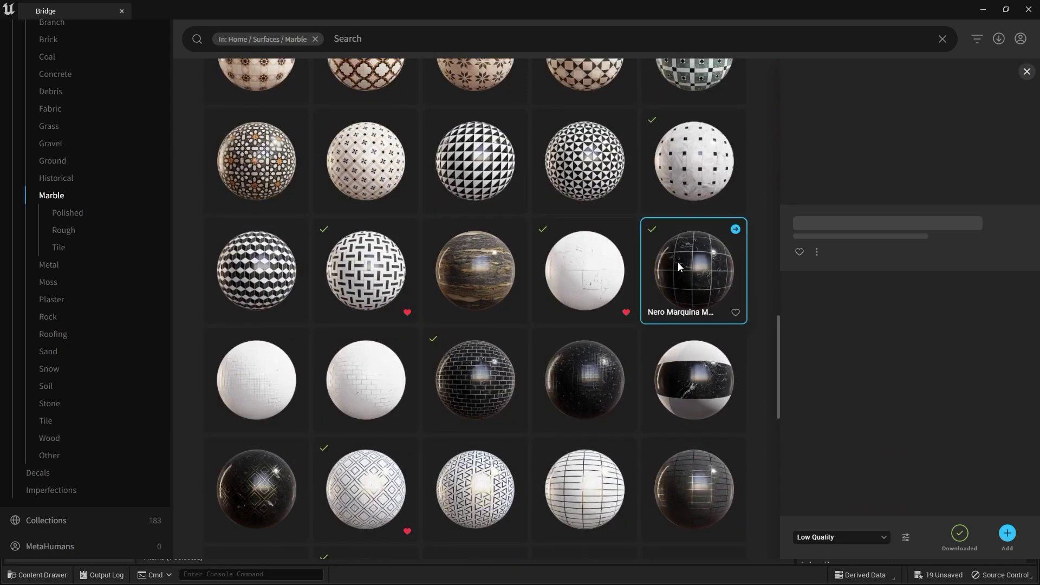
pyautogui.click(986, 9)
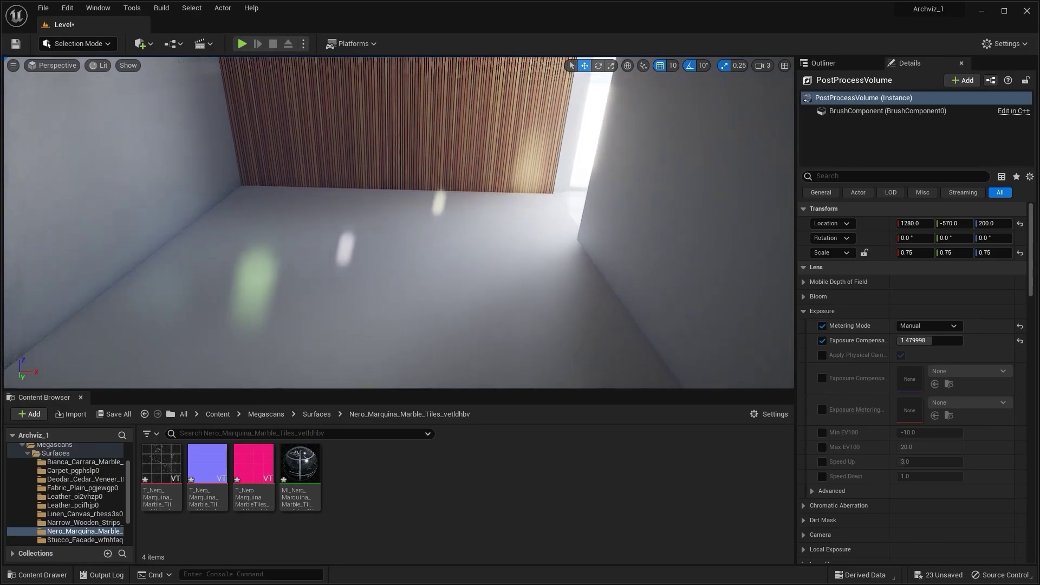
# Apply the Nero Marquina marble tiles material to the floor of the room with the wooden strips wall.
pyautogui.moveTo(460, 246); pyautogui.dragTo(514, 246, button='right')
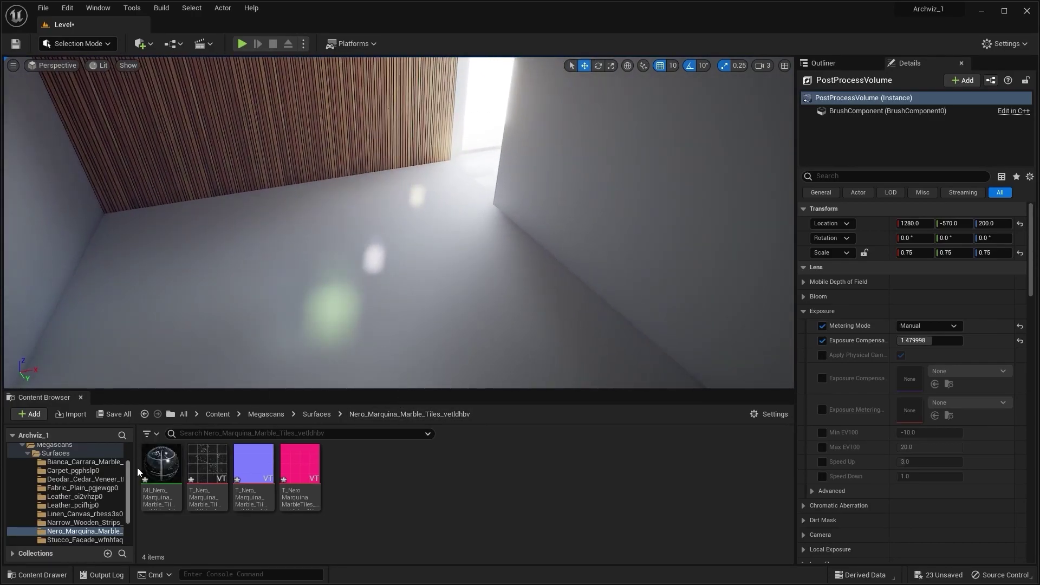
pyautogui.moveTo(157, 467); pyautogui.dragTo(370, 285)
pyautogui.moveTo(370, 285); pyautogui.dragTo(316, 284, button='right')
# Enable the marble tiles material's Tiling/Offset override, set Tiling X and Tiling Y to 5, and inspect the floor up close.
pyautogui.doubleClick(162, 464)
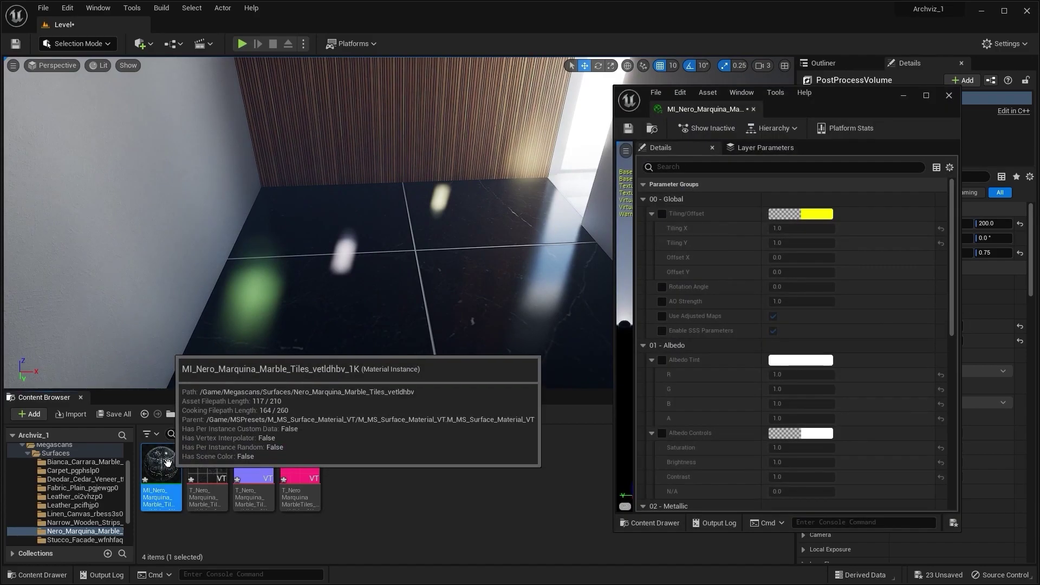
pyautogui.moveTo(357, 228); pyautogui.dragTo(340, 227, button='right')
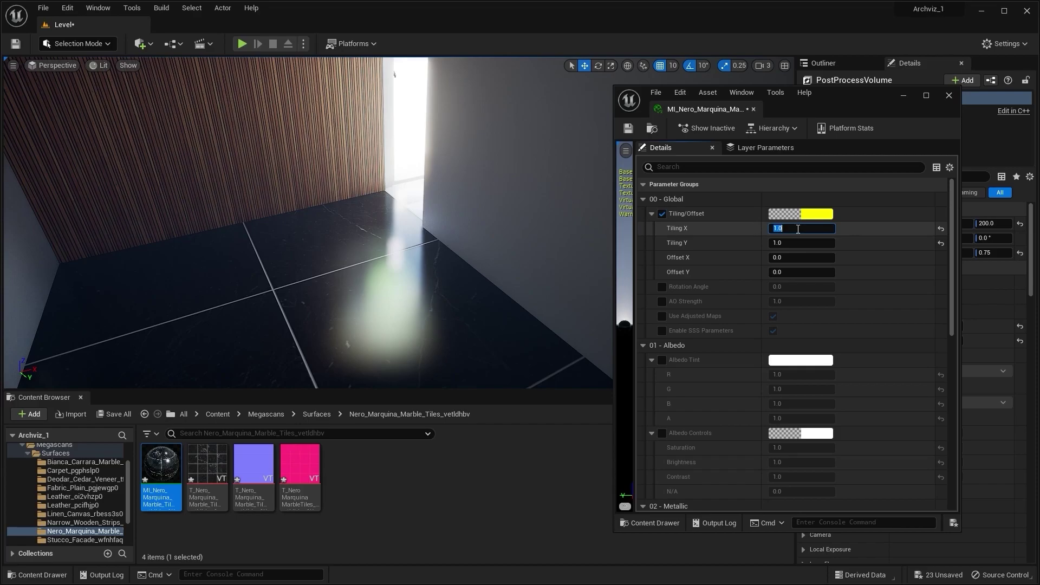
pyautogui.click(796, 244)
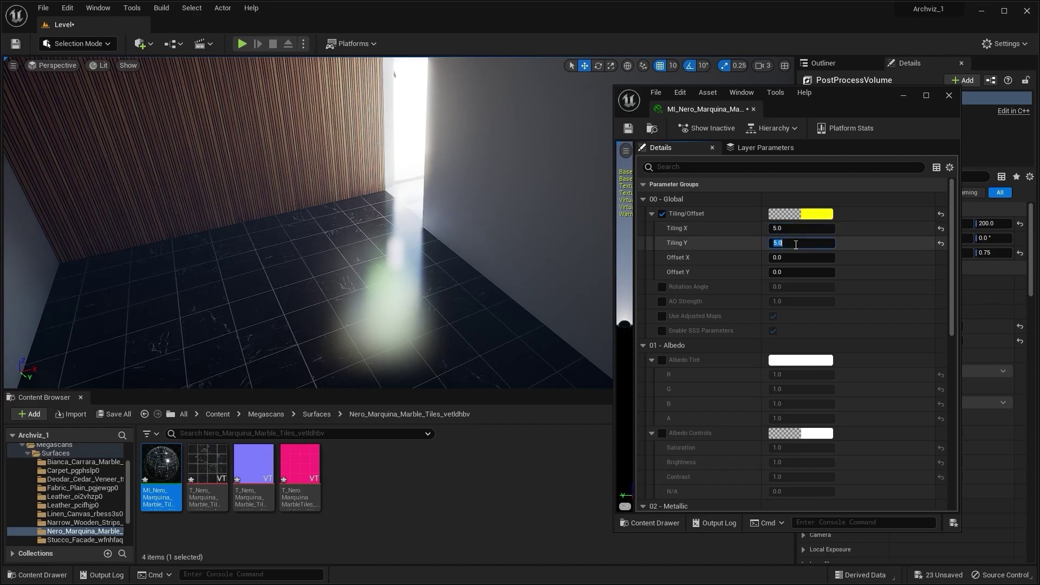
pyautogui.moveTo(495, 297); pyautogui.dragTo(464, 382, button='right')
pyautogui.press('q')
pyautogui.press('e')
pyautogui.press('w')
pyautogui.press('w')
pyautogui.moveTo(428, 412); pyautogui.dragTo(420, 413, button='right')
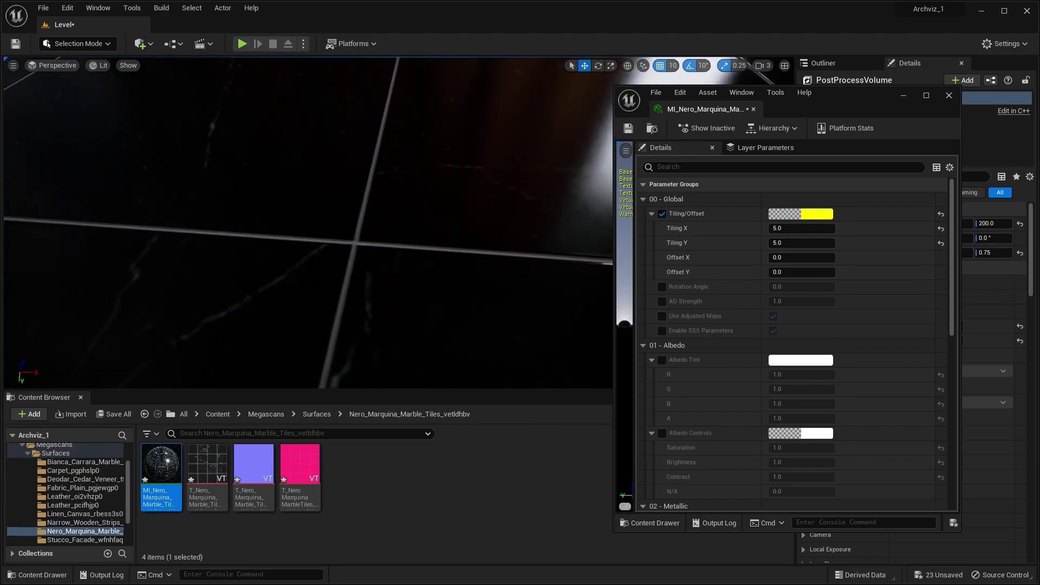
# Enable the marble tiles material's Max Roughness override and set it to 0.5.
pyautogui.scroll(-8, 785, 319)
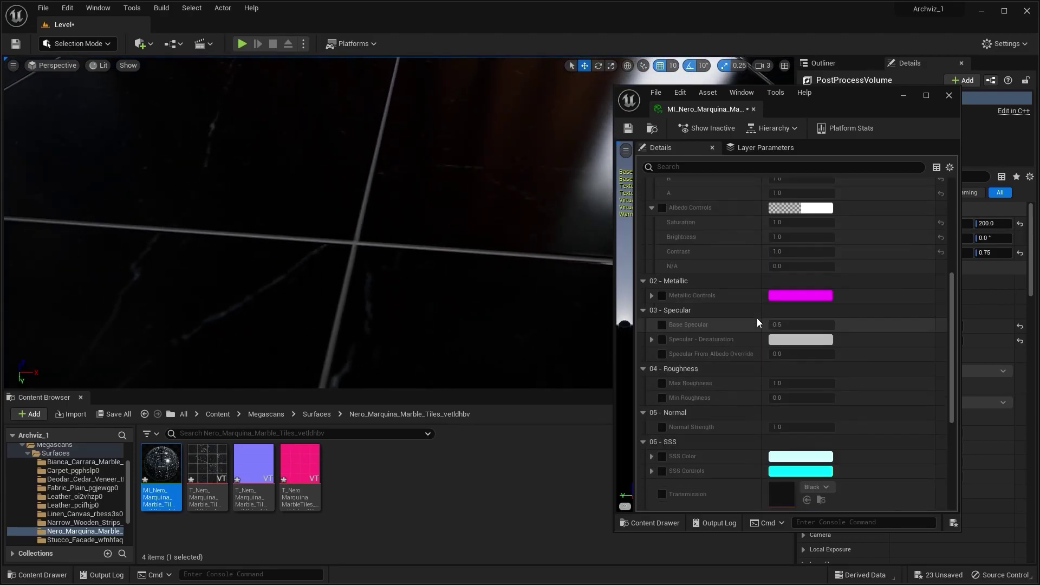
pyautogui.click(661, 383)
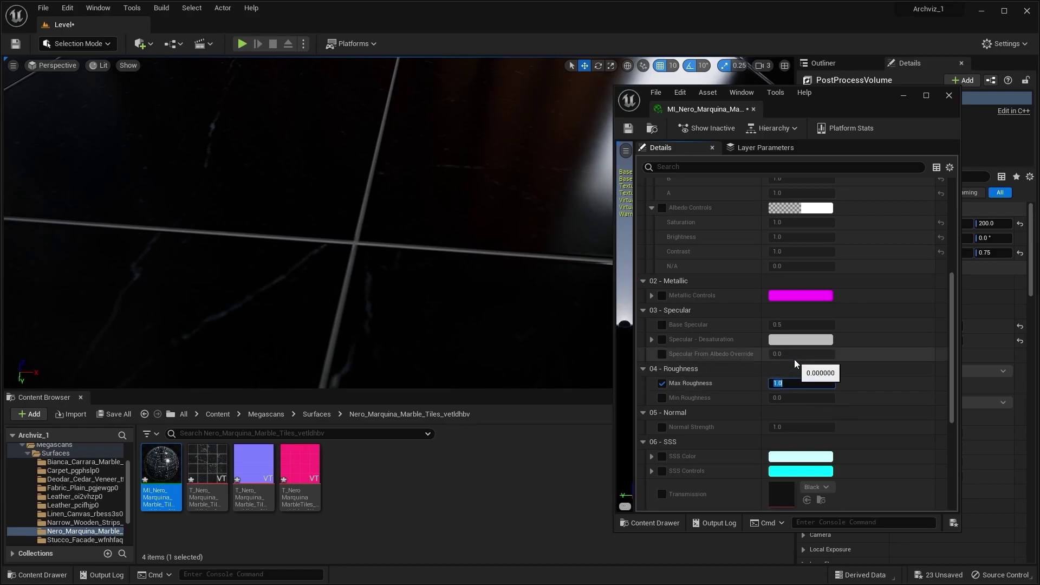
pyautogui.moveTo(151, 278); pyautogui.dragTo(151, 278, button='right')
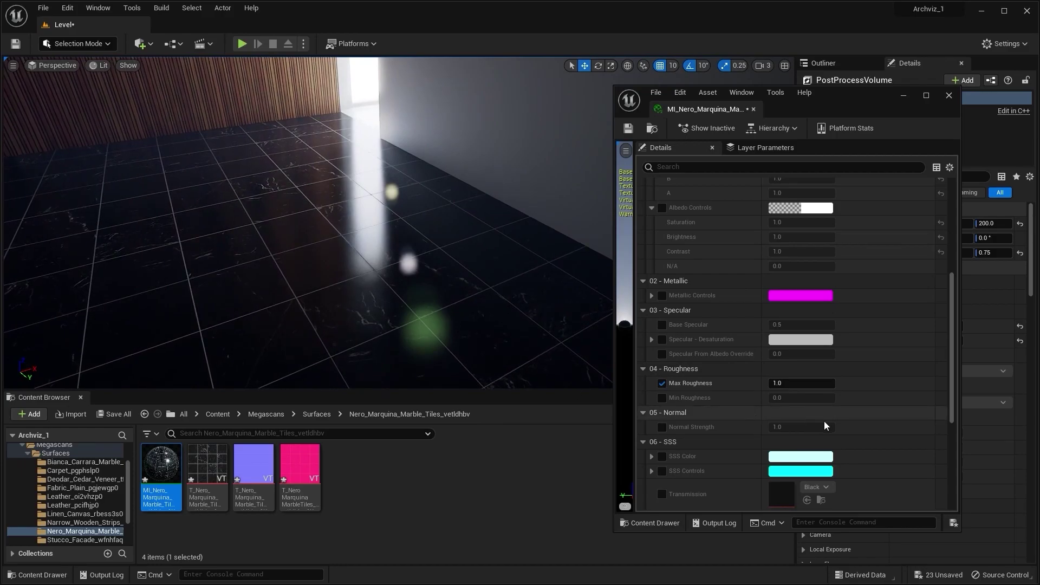
pyautogui.click(791, 384)
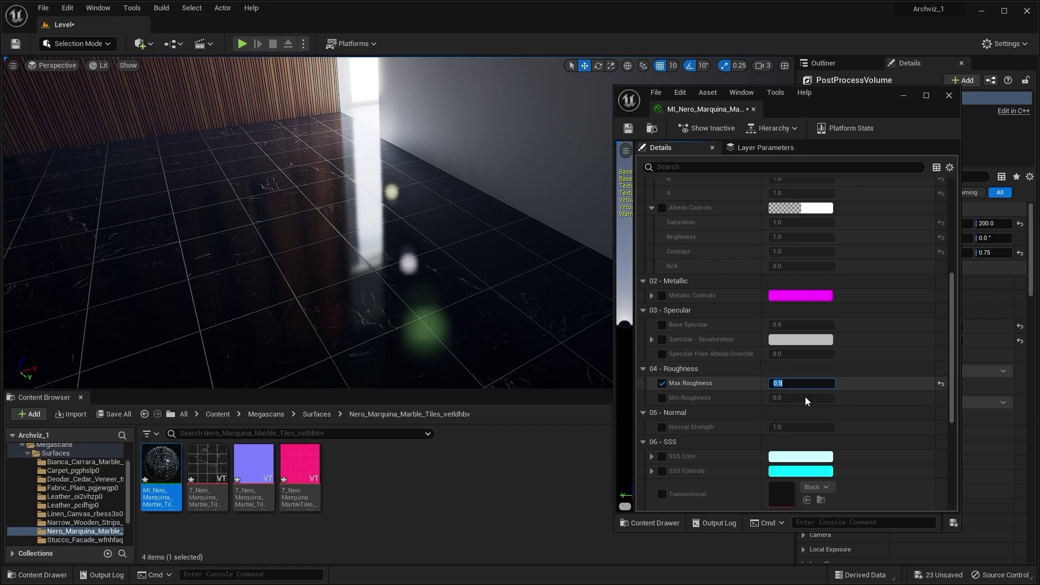
# Enable the marble tiles material's Normal Strength override, set it to 3, close the material editor and deselect everything.
pyautogui.moveTo(509, 233); pyautogui.dragTo(510, 233, button='right')
pyautogui.scroll(-5, 694, 382)
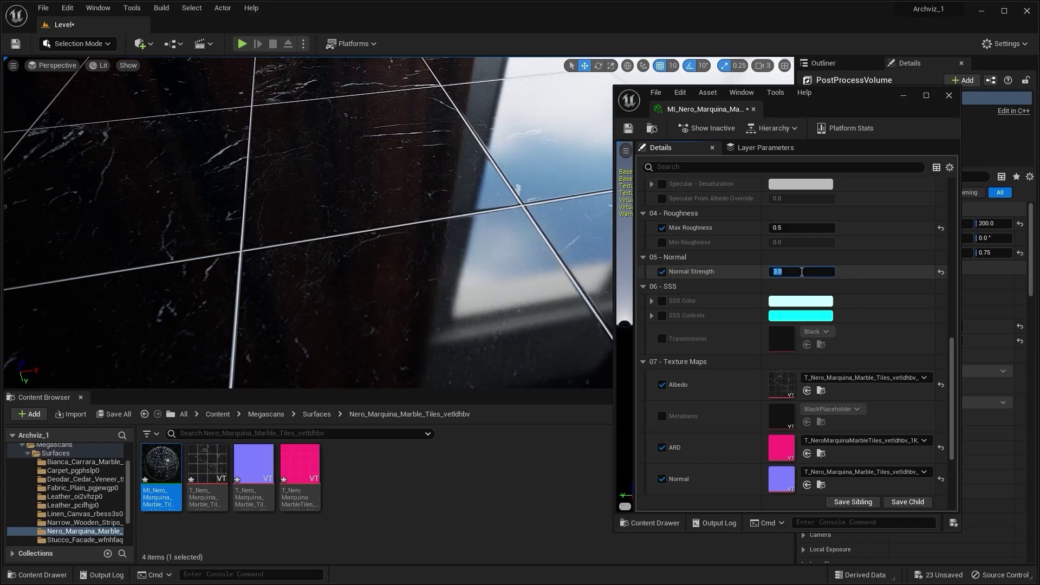
pyautogui.click(949, 95)
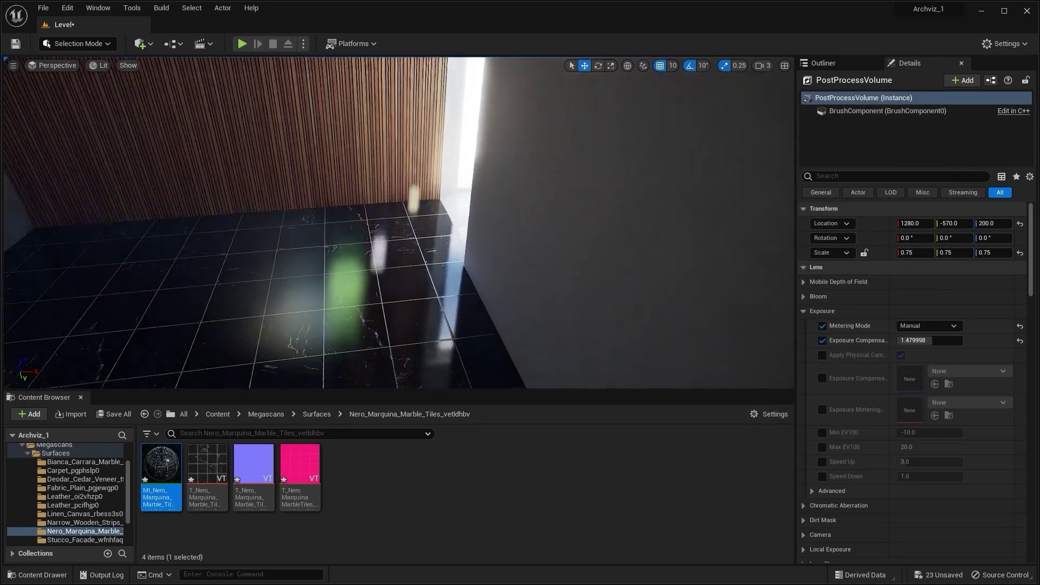
pyautogui.moveTo(441, 240); pyautogui.dragTo(677, 257, button='right')
pyautogui.press('Escape')
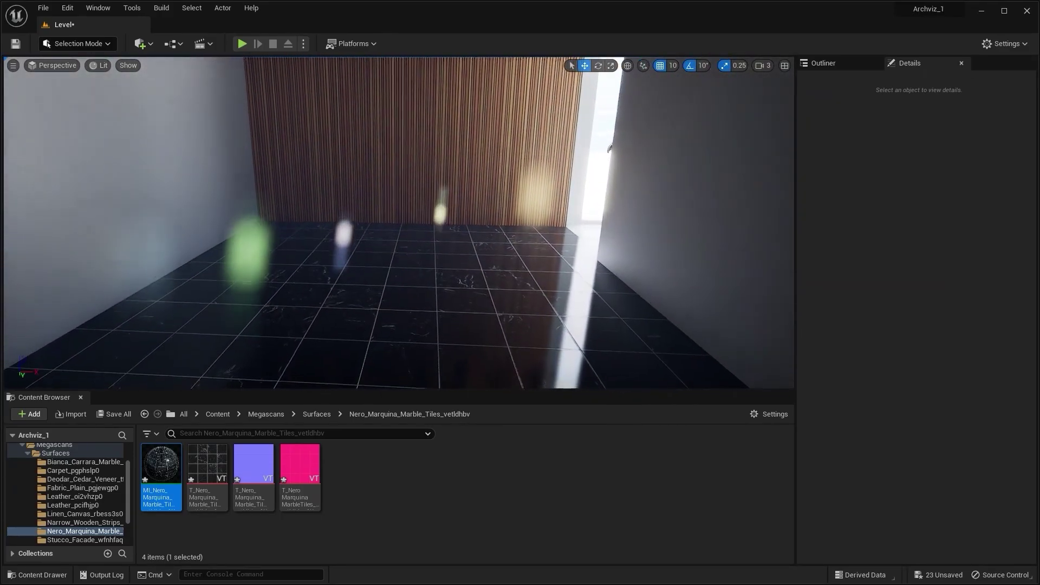
# Return to the overexposed bedroom and lower the PostProcessVolume's Exposure Compensation to about -3.56.
pyautogui.moveTo(124, 184); pyautogui.dragTo(123, 184, button='right')
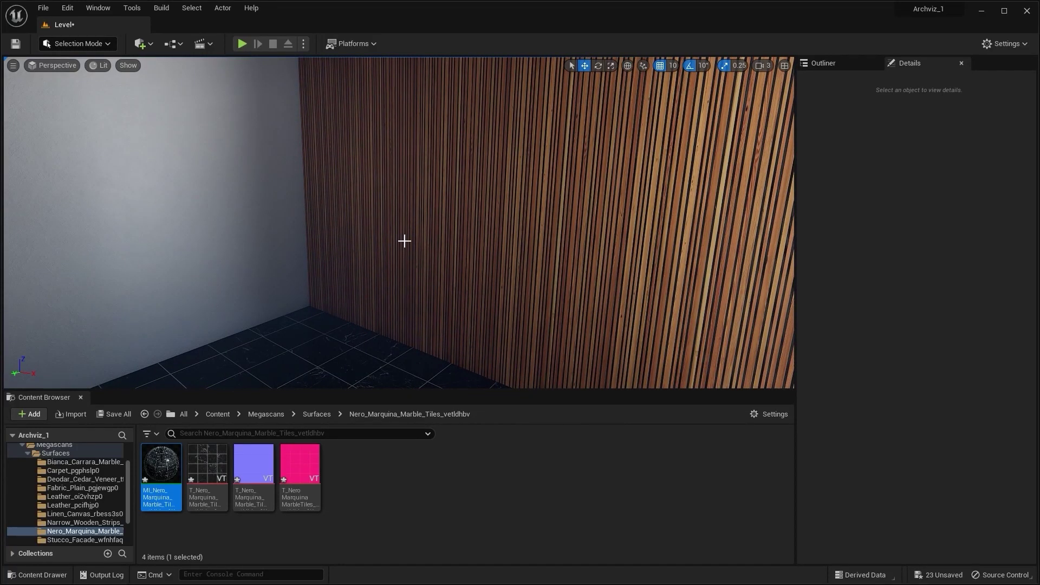
pyautogui.moveTo(122, 254); pyautogui.dragTo(122, 254, button='right')
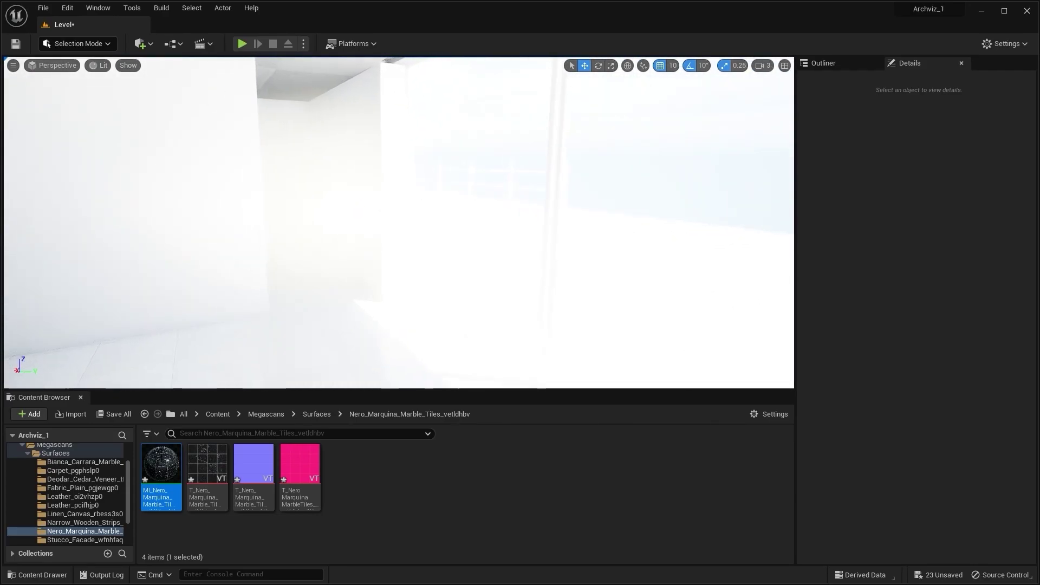
pyautogui.moveTo(367, 147); pyautogui.dragTo(530, 146, button='right')
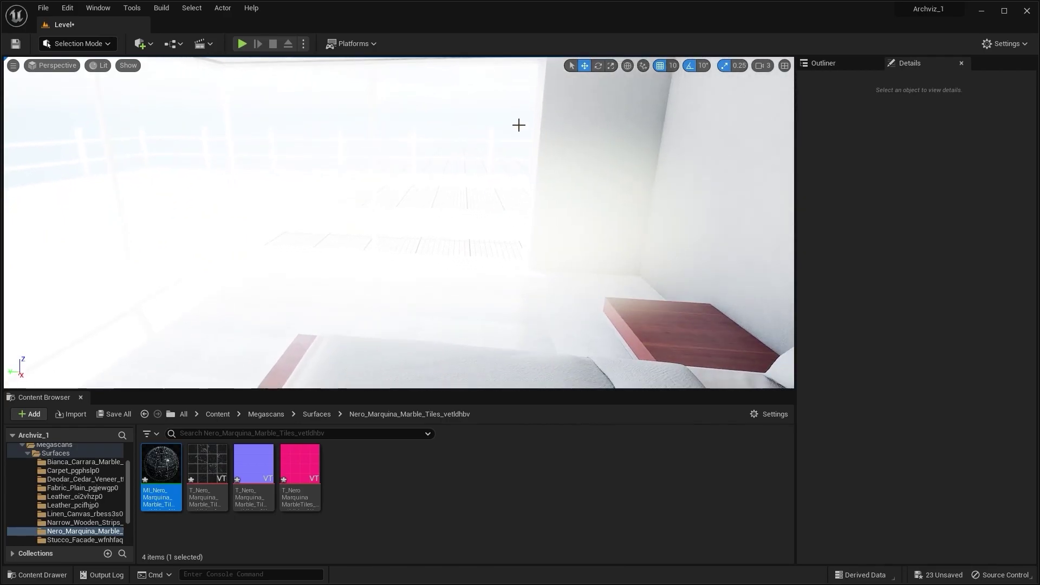
pyautogui.click(821, 63)
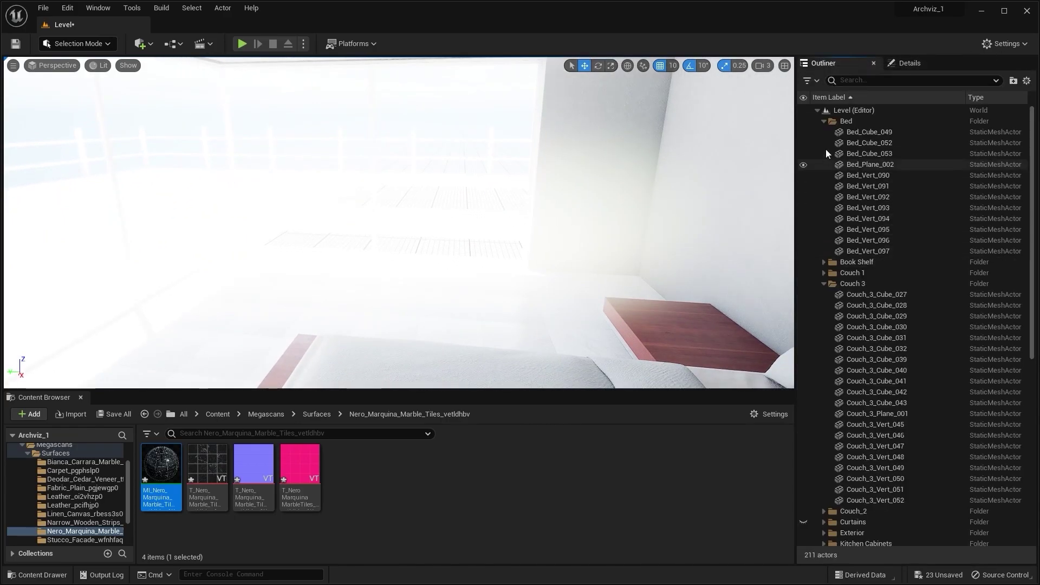
pyautogui.click(824, 121)
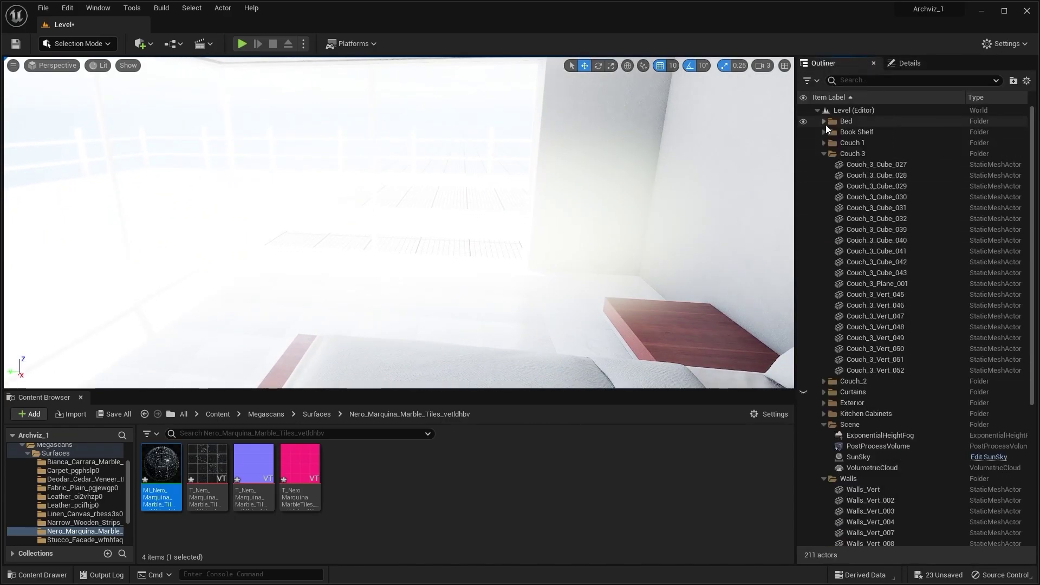
pyautogui.click(872, 448)
pyautogui.click(912, 64)
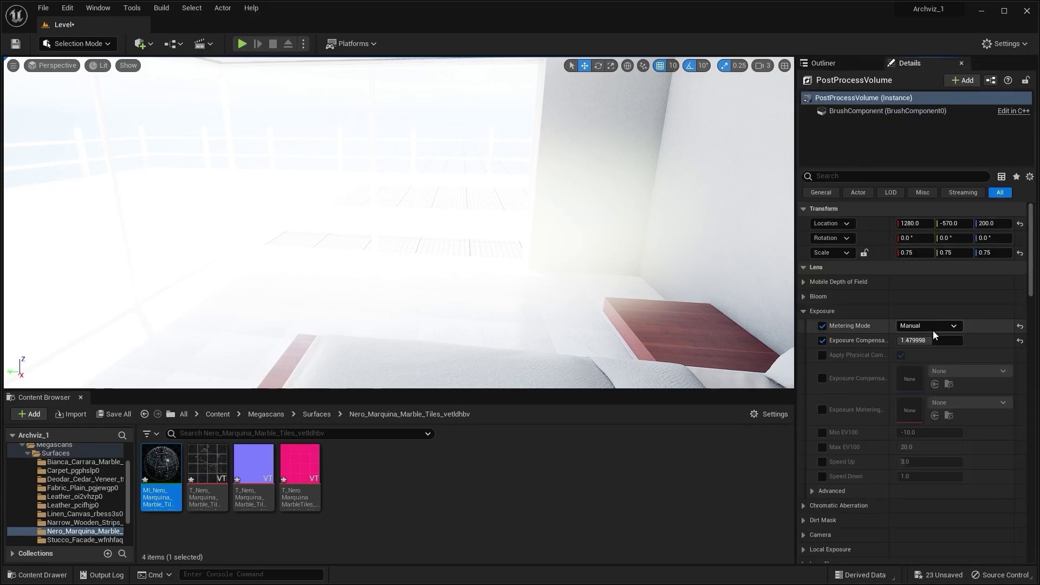
pyautogui.moveTo(932, 340); pyautogui.dragTo(878, 340)
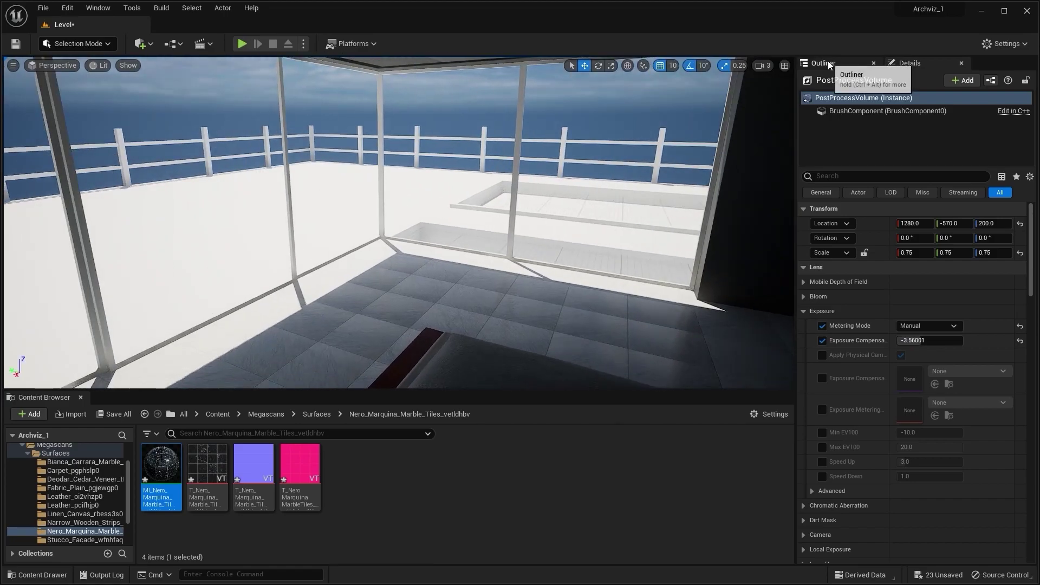
# Adjust the SunSky actor so the sun no longer shines directly on the bedroom floor.
pyautogui.click(829, 63)
pyautogui.click(856, 457)
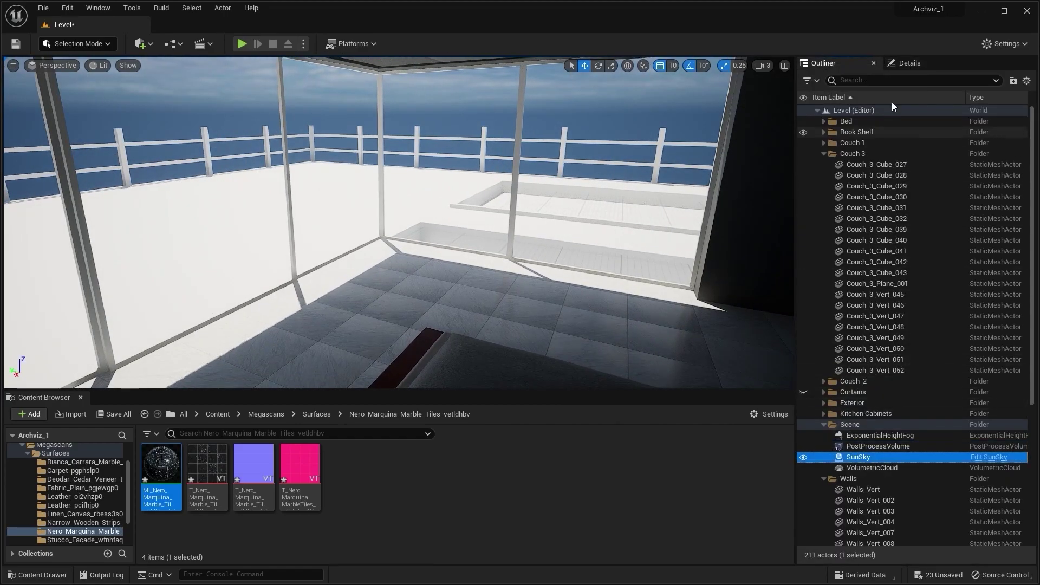
pyautogui.click(916, 64)
pyautogui.moveTo(936, 295)
pyautogui.mouseDown()
pyautogui.moveTo(920, 295)
pyautogui.moveTo(937, 311)
pyautogui.moveTo(922, 313)
pyautogui.moveTo(948, 313)
pyautogui.moveTo(926, 313)
pyautogui.mouseUp()
# Raise the PostProcessVolume's Exposure Compensation to about -2.12 and look over the bedroom and its windows.
pyautogui.click(828, 63)
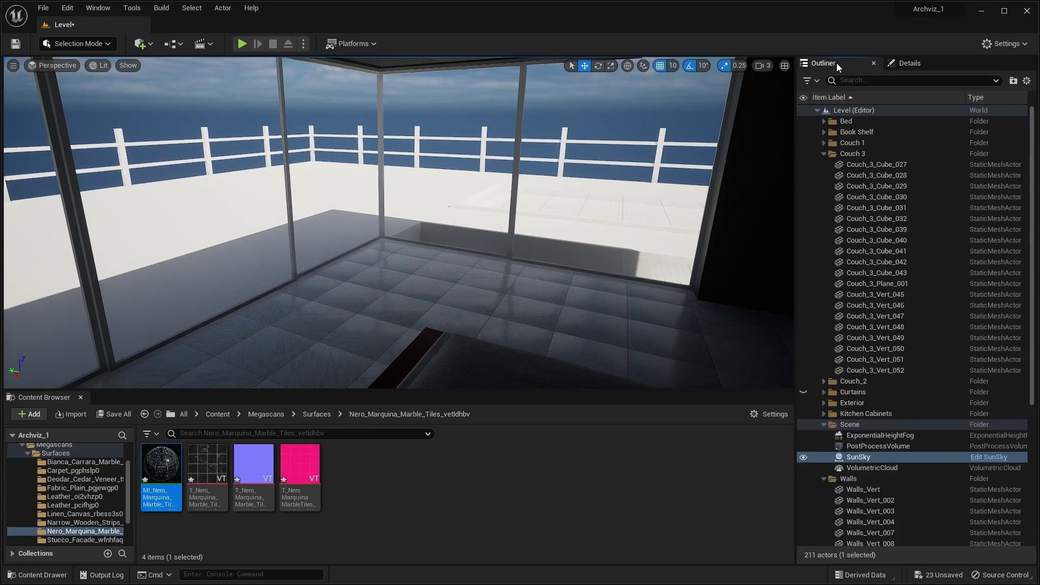
pyautogui.click(873, 447)
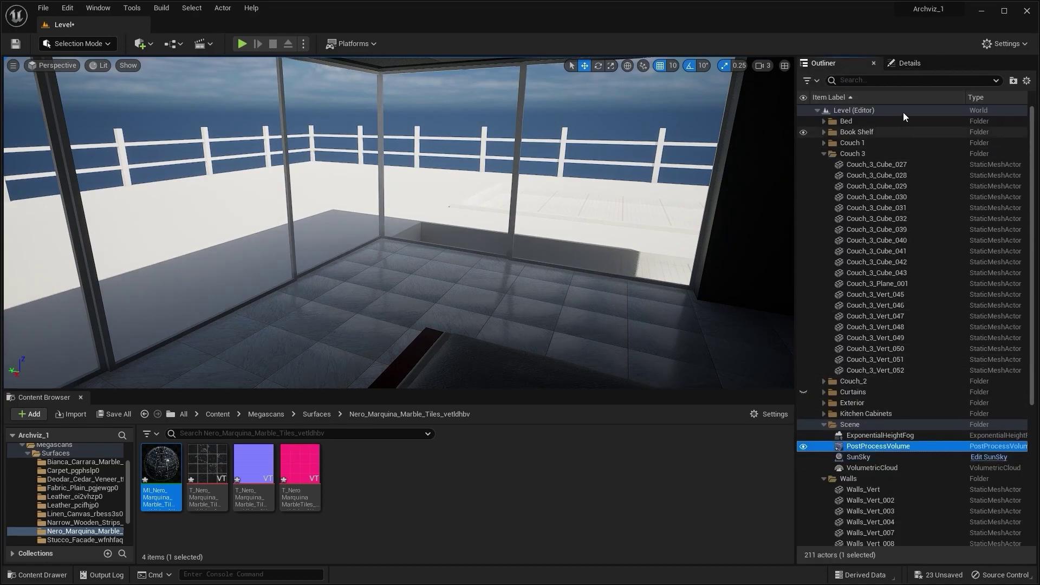
pyautogui.click(916, 64)
pyautogui.moveTo(927, 339); pyautogui.dragTo(954, 339)
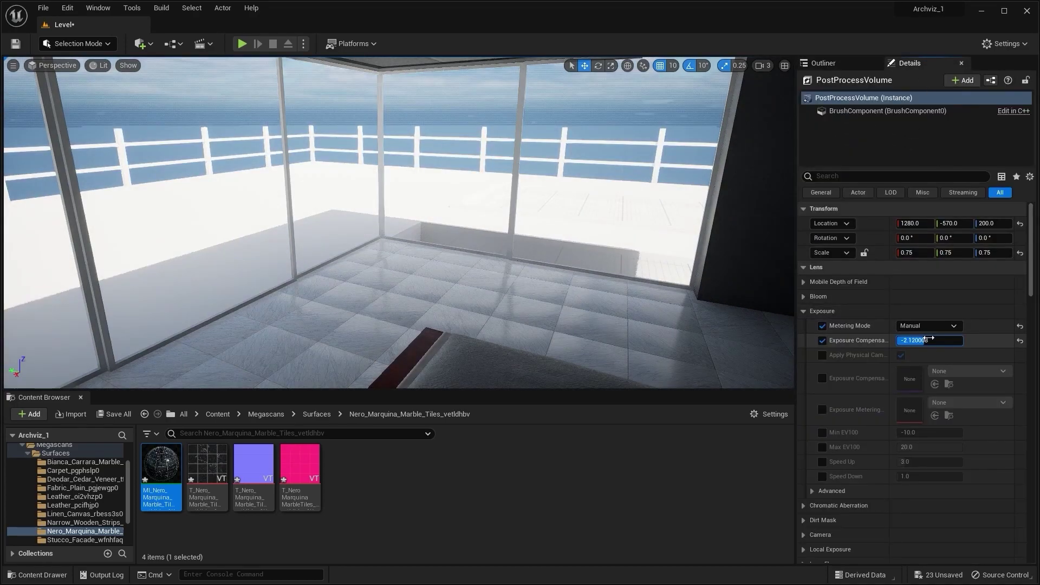
pyautogui.moveTo(399, 223); pyautogui.dragTo(195, 255, button='right')
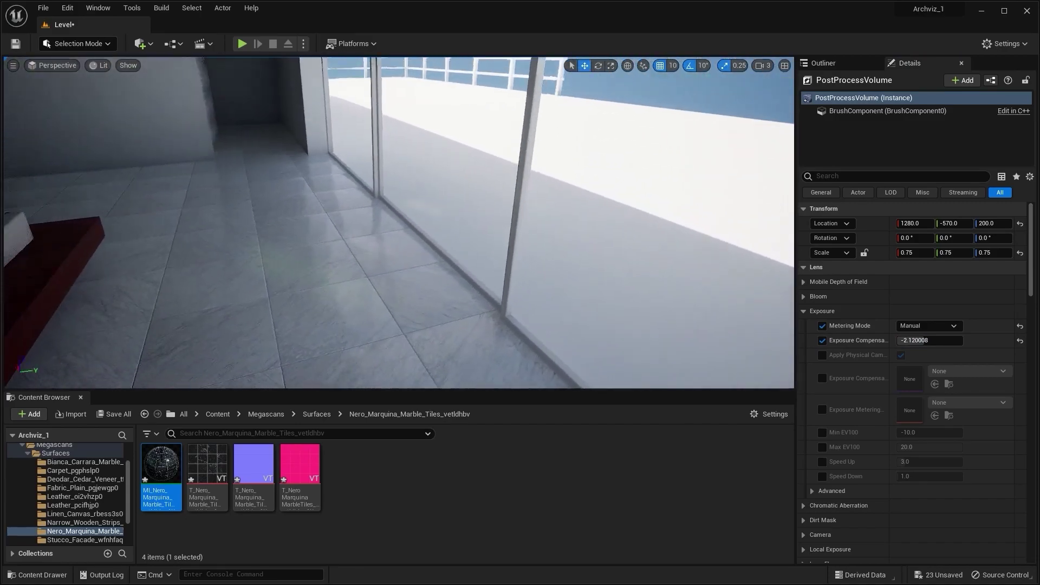
pyautogui.moveTo(565, 206); pyautogui.dragTo(490, 178, button='right')
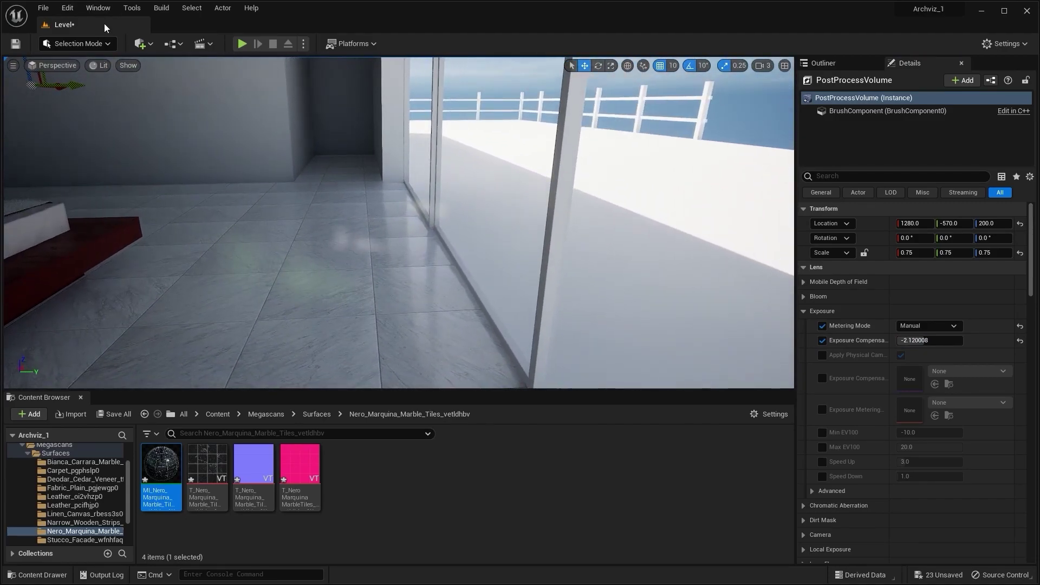
# Find the Painted Gun Metal surface in Quixel Bridge's Metal > Gun category and add it to the project in 4K.
pyautogui.click(142, 44)
pyautogui.click(195, 85)
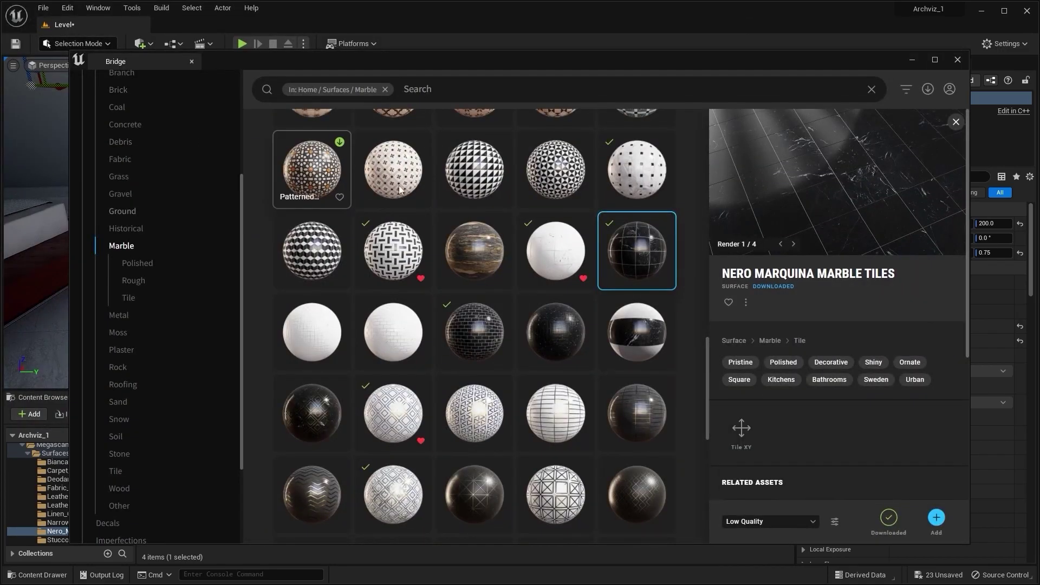
pyautogui.click(935, 60)
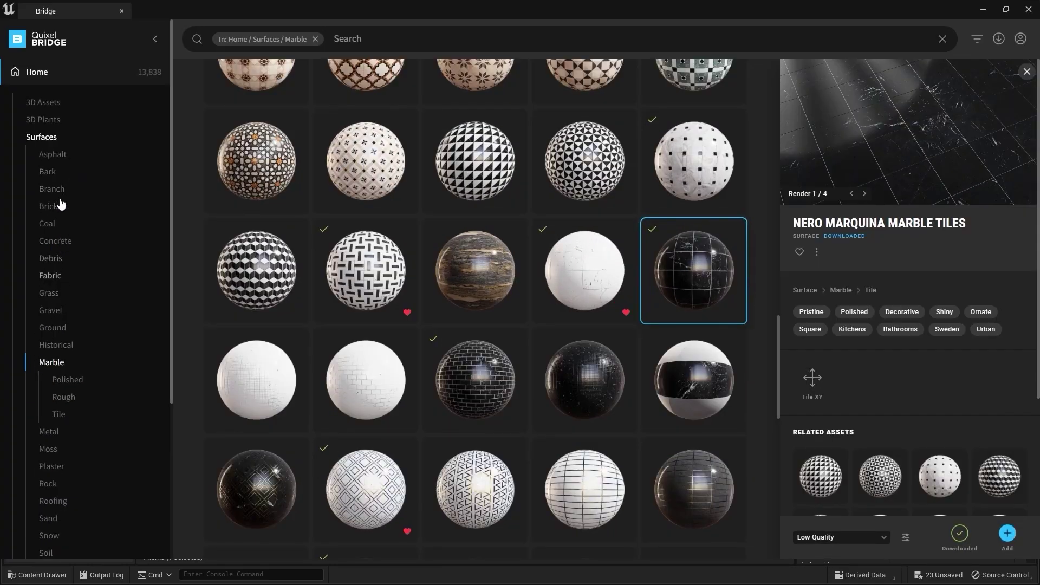
pyautogui.scroll(-3, 57, 172)
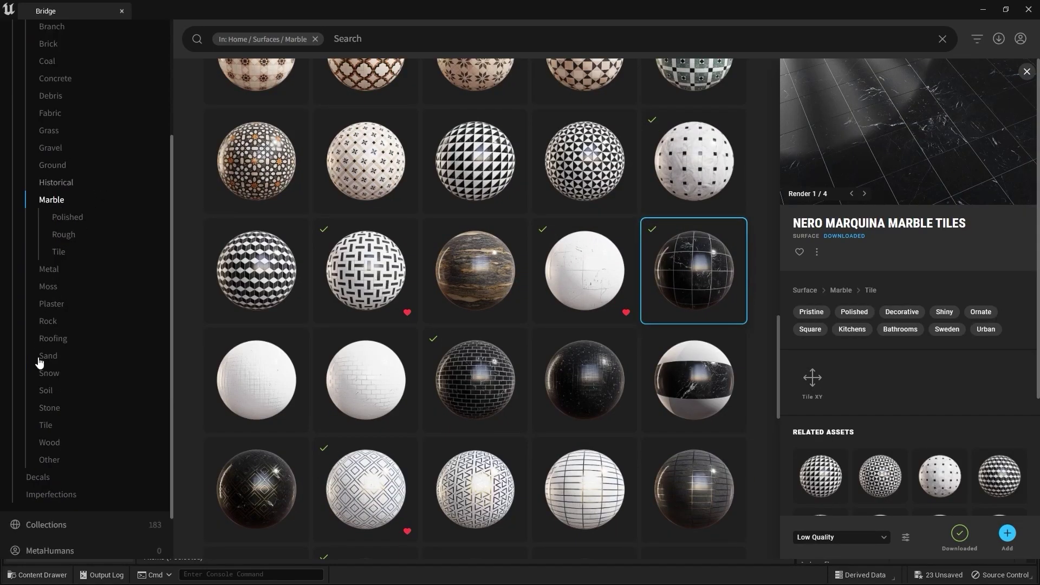
pyautogui.click(49, 269)
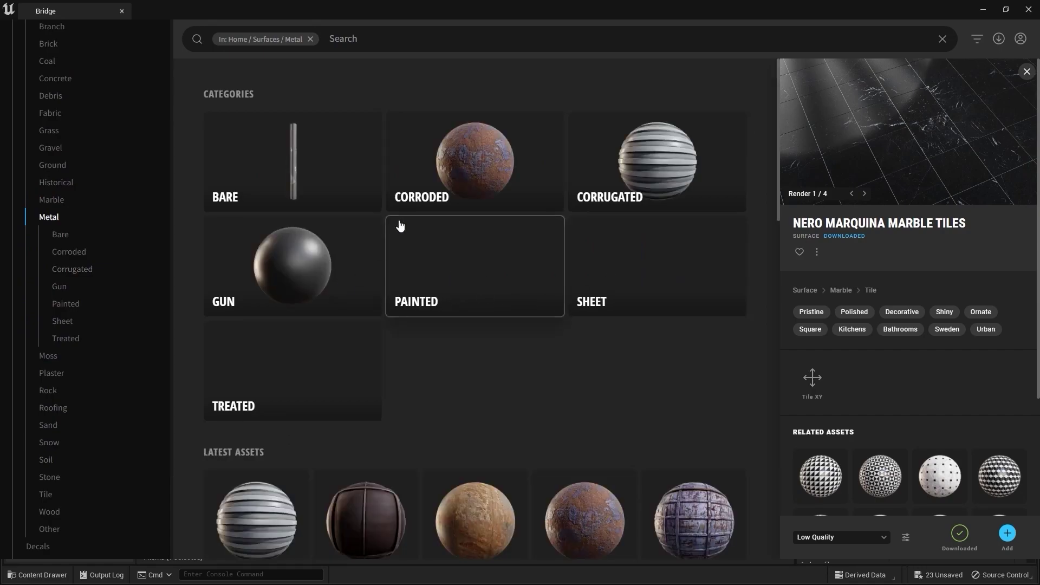
pyautogui.click(258, 255)
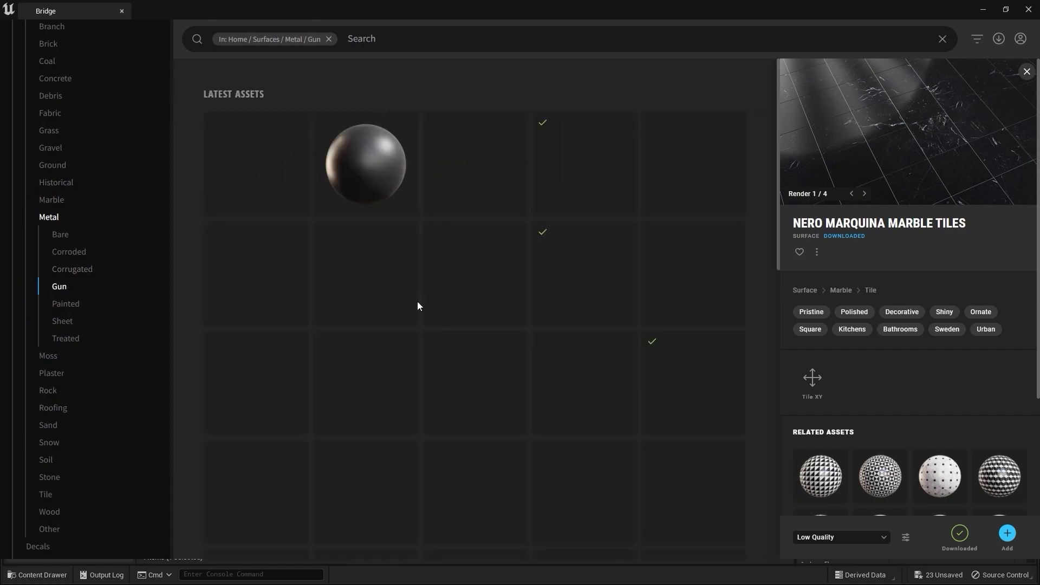
pyautogui.click(579, 168)
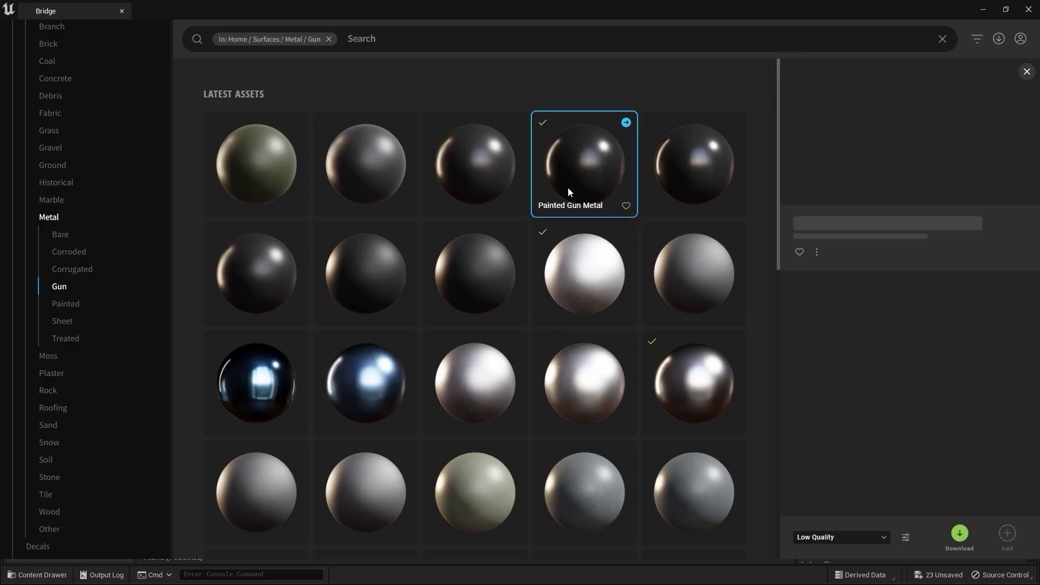
pyautogui.click(853, 539)
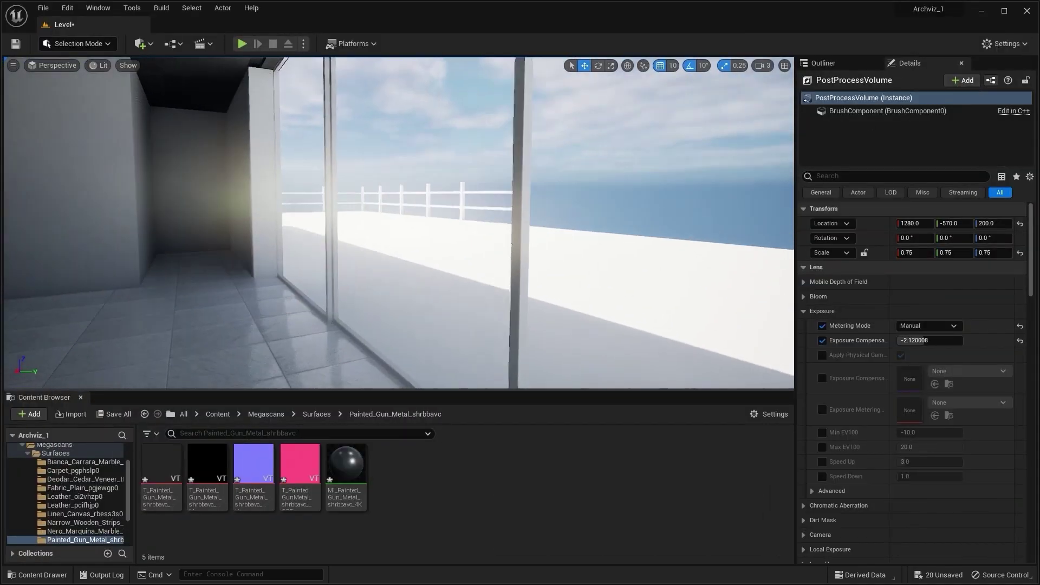
# Apply the MI_Painted_Gun_Metal material to the frame pieces of the bedroom's floor-to-ceiling windows.
pyautogui.moveTo(399, 222); pyautogui.dragTo(423, 271, button='right')
pyautogui.moveTo(346, 470); pyautogui.dragTo(380, 339)
pyautogui.moveTo(346, 470); pyautogui.dragTo(477, 295)
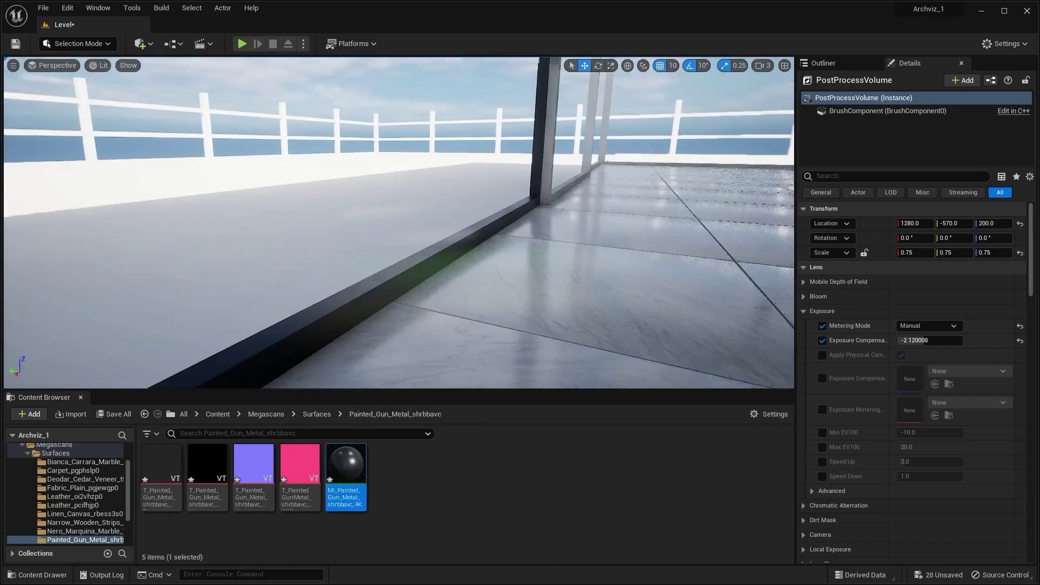
pyautogui.moveTo(293, 255); pyautogui.dragTo(334, 293, button='right')
pyautogui.moveTo(346, 470); pyautogui.dragTo(546, 278)
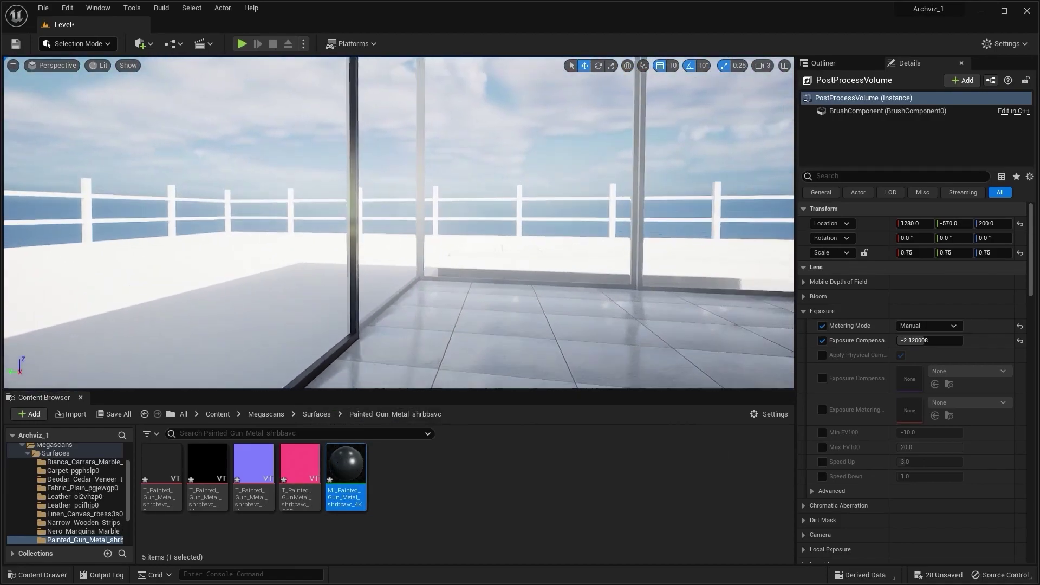
pyautogui.moveTo(545, 278); pyautogui.dragTo(452, 386, button='right')
pyautogui.moveTo(347, 473); pyautogui.dragTo(228, 276)
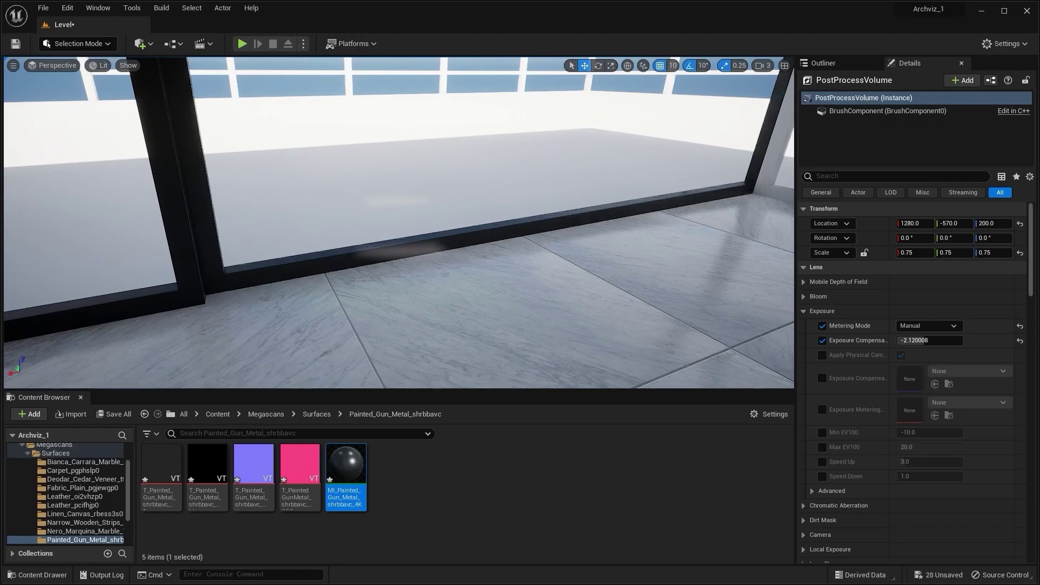
pyautogui.moveTo(228, 276); pyautogui.dragTo(228, 276, button='right')
pyautogui.moveTo(318, 334); pyautogui.dragTo(239, 303, button='right')
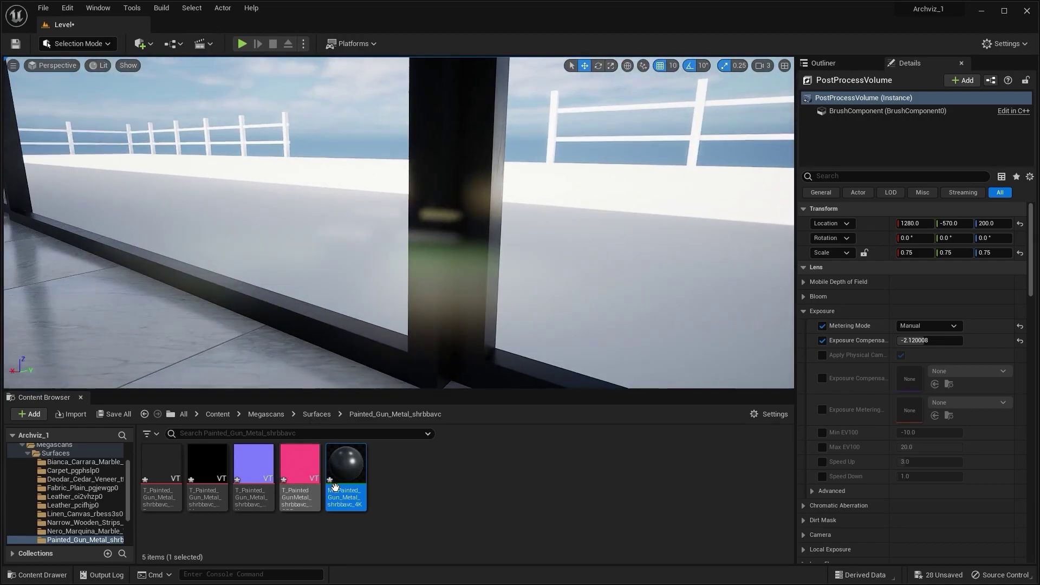
# Enable the painted gun metal material's Max Roughness override, set it to 0.4 and close the material editor.
pyautogui.doubleClick(346, 473)
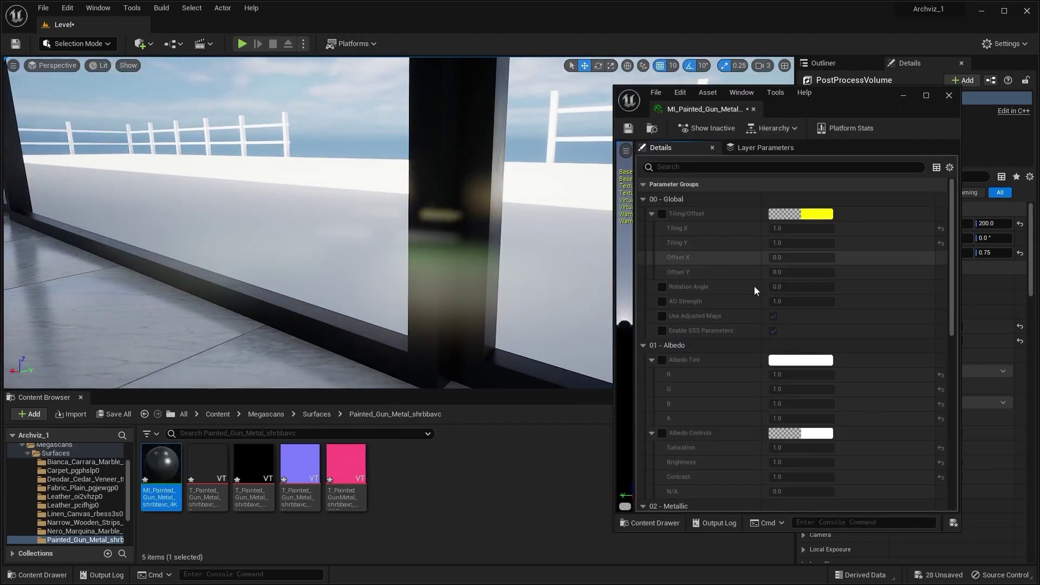
pyautogui.scroll(-8, 756, 291)
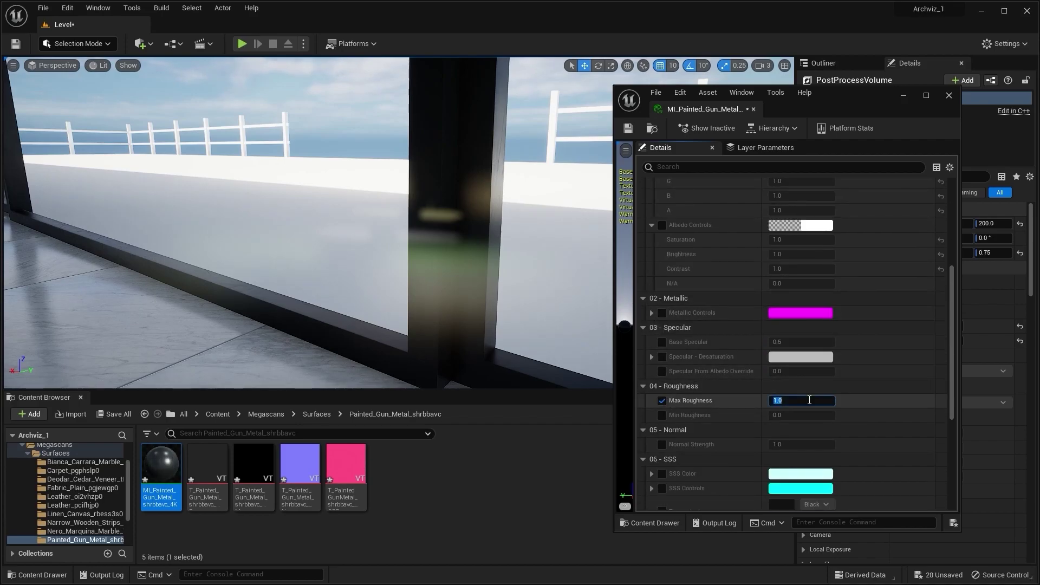
pyautogui.write('2')
pyautogui.press('Return')
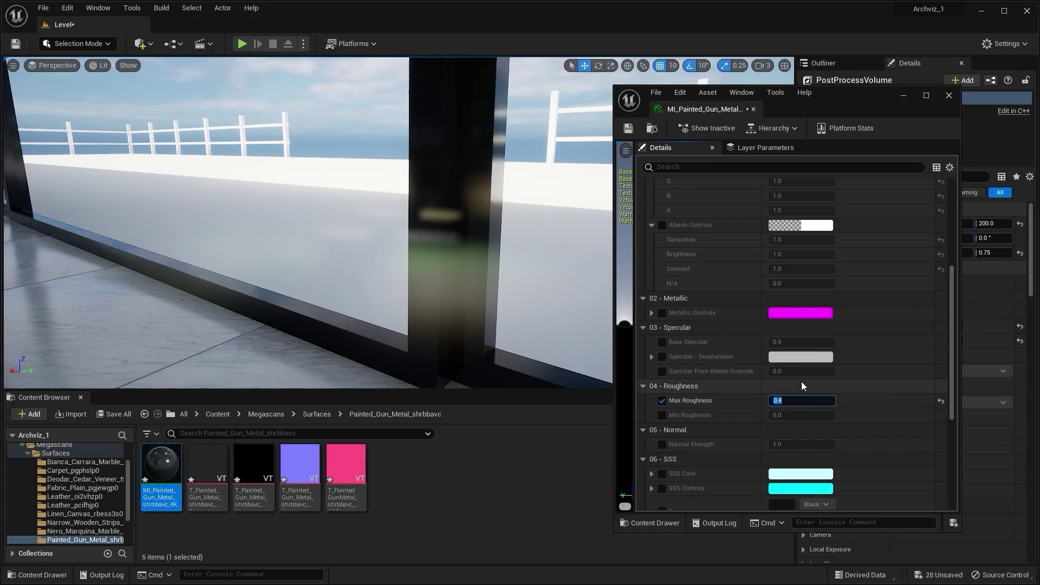
pyautogui.click(949, 95)
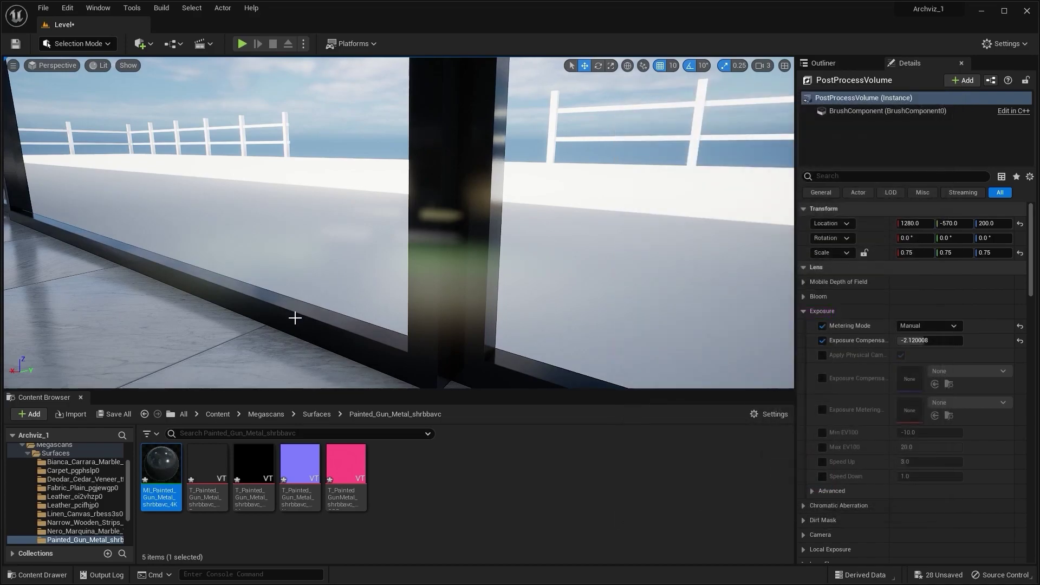
# Apply the painted gun metal material to the white frame pieces at the glass corner beside the sunken outdoor area.
pyautogui.moveTo(294, 318); pyautogui.dragTo(444, 365, button='right')
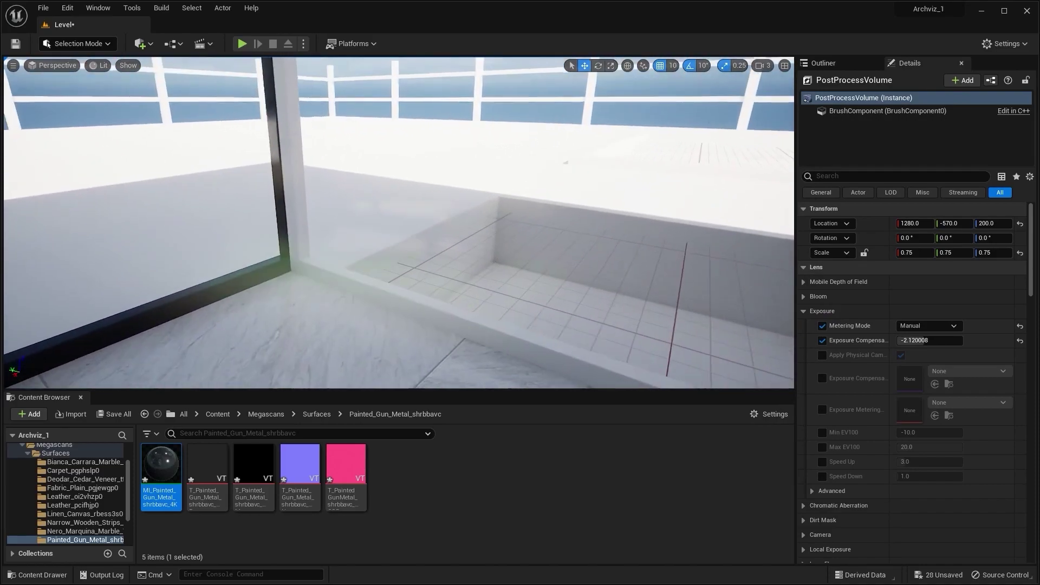
pyautogui.moveTo(165, 463); pyautogui.dragTo(288, 253)
pyautogui.moveTo(245, 346); pyautogui.dragTo(326, 346, button='right')
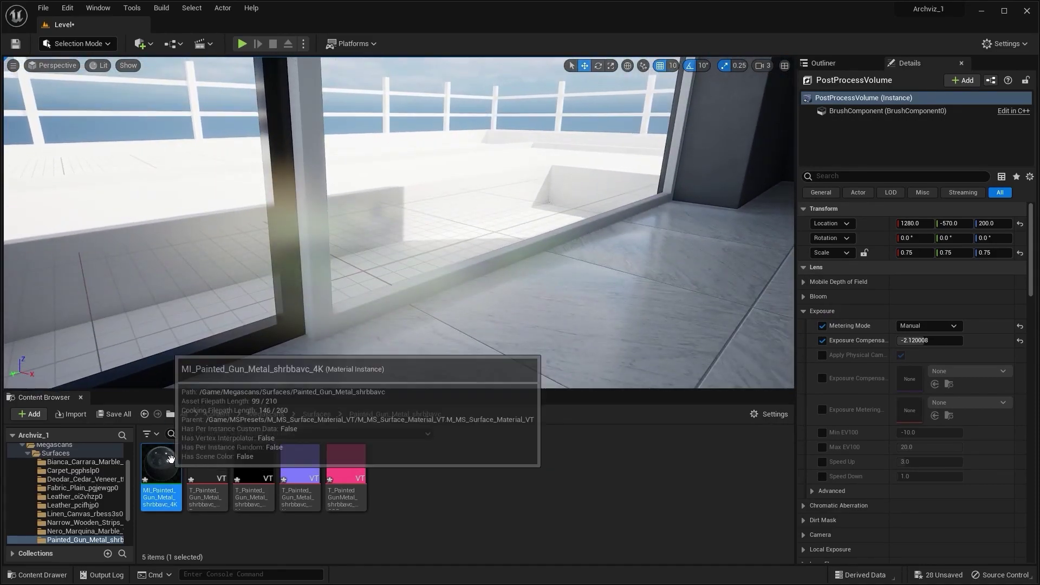
pyautogui.moveTo(165, 466); pyautogui.dragTo(324, 297)
# Apply the painted gun metal material to the white window frame posts beside the dark blue wall.
pyautogui.moveTo(325, 297); pyautogui.dragTo(81, 296, button='right')
pyautogui.press('w')
pyautogui.moveTo(398, 222); pyautogui.dragTo(276, 238, button='right')
pyautogui.press('w')
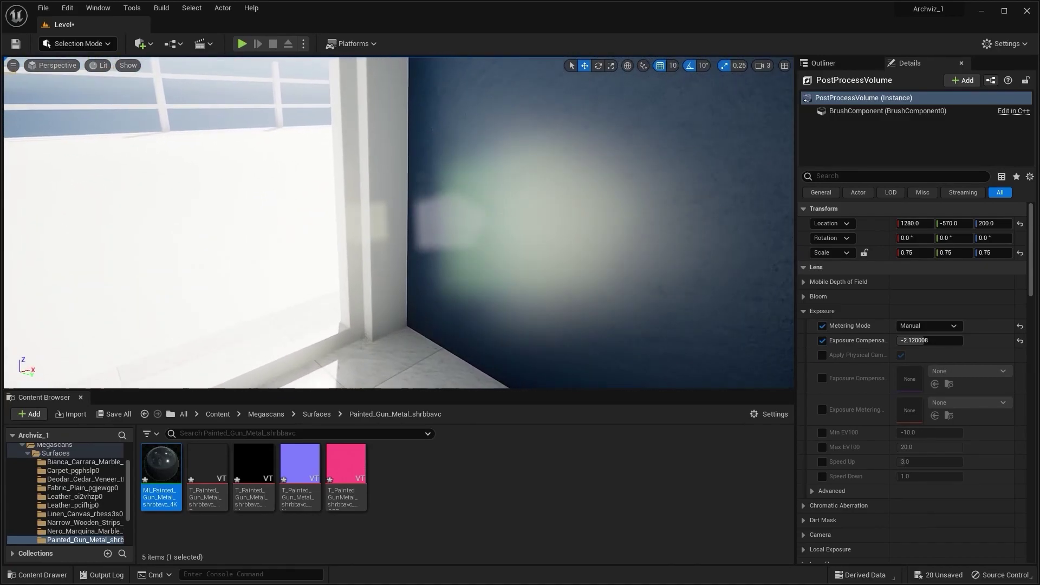
pyautogui.moveTo(160, 464); pyautogui.dragTo(346, 306)
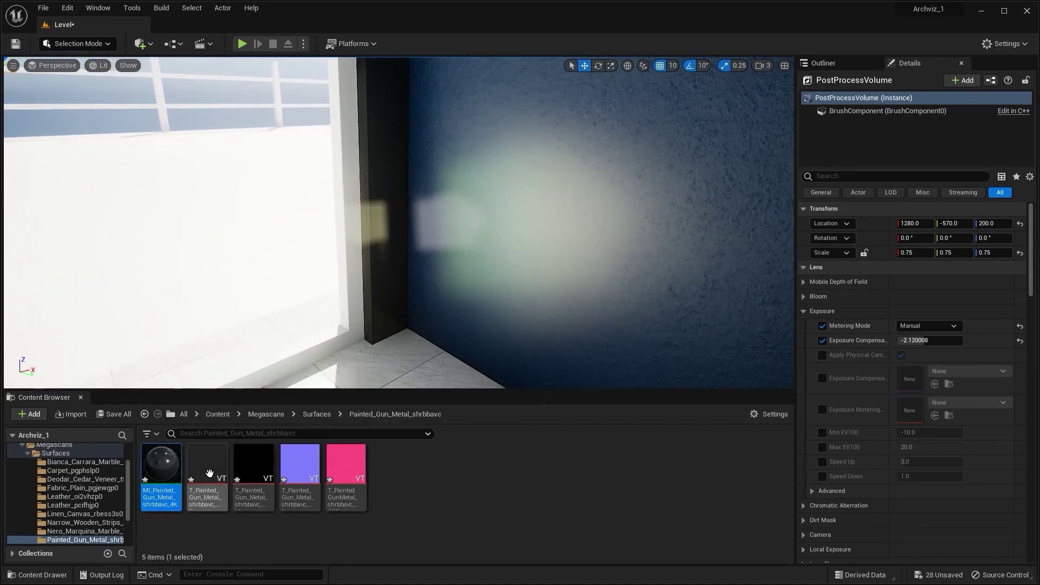
pyautogui.moveTo(162, 470); pyautogui.dragTo(341, 224)
# Continue along the sunlit glass wall, applying the painted gun metal material to its white posts and frames.
pyautogui.moveTo(342, 224)
pyautogui.mouseDown(button='right')
pyautogui.moveTo(238, 228)
pyautogui.moveTo(238, 217)
pyautogui.moveTo(303, 211)
pyautogui.moveTo(347, 227)
pyautogui.mouseUp(button='right')
pyautogui.moveTo(291, 367); pyautogui.dragTo(291, 367, button='right')
pyautogui.moveTo(161, 464); pyautogui.dragTo(230, 262)
pyautogui.moveTo(230, 263); pyautogui.dragTo(271, 260, button='right')
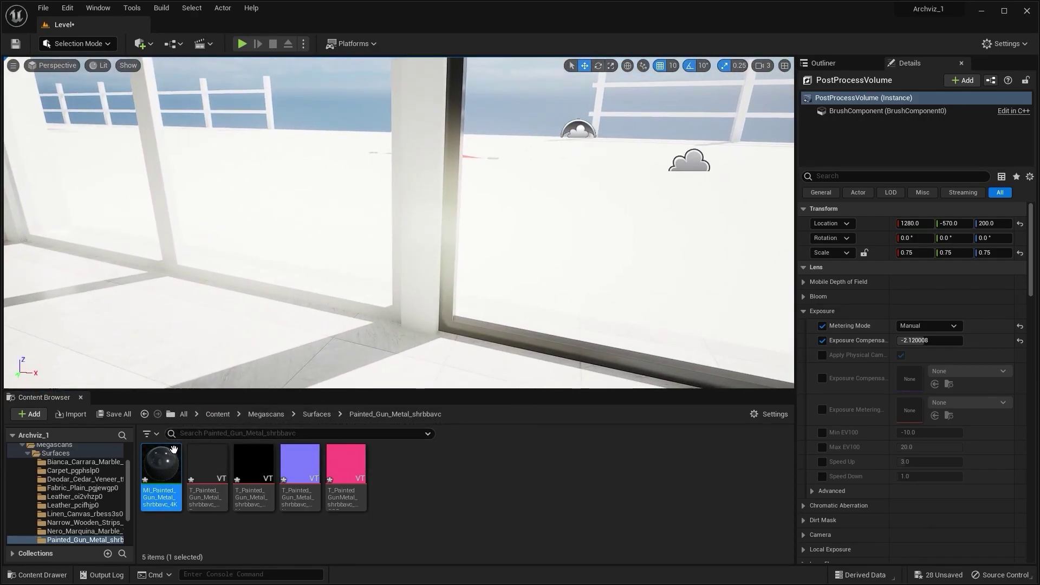
pyautogui.moveTo(161, 465); pyautogui.dragTo(428, 303)
pyautogui.moveTo(166, 454); pyautogui.dragTo(222, 282)
# Apply the painted gun metal material to the remaining window frames near the wood-slatted wall and deselect everything.
pyautogui.moveTo(234, 271); pyautogui.dragTo(184, 265, button='right')
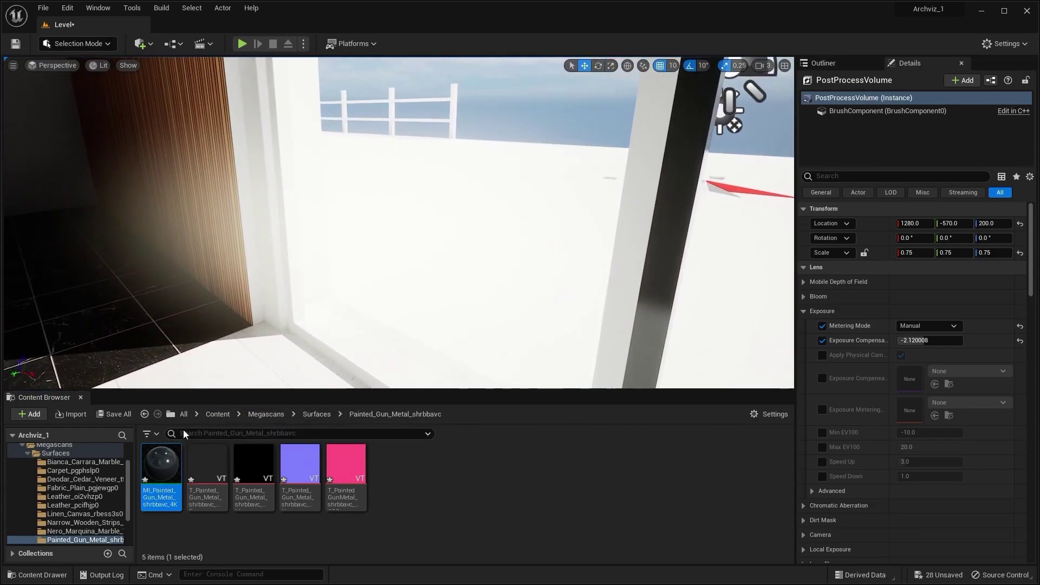
pyautogui.moveTo(163, 463); pyautogui.dragTo(293, 309)
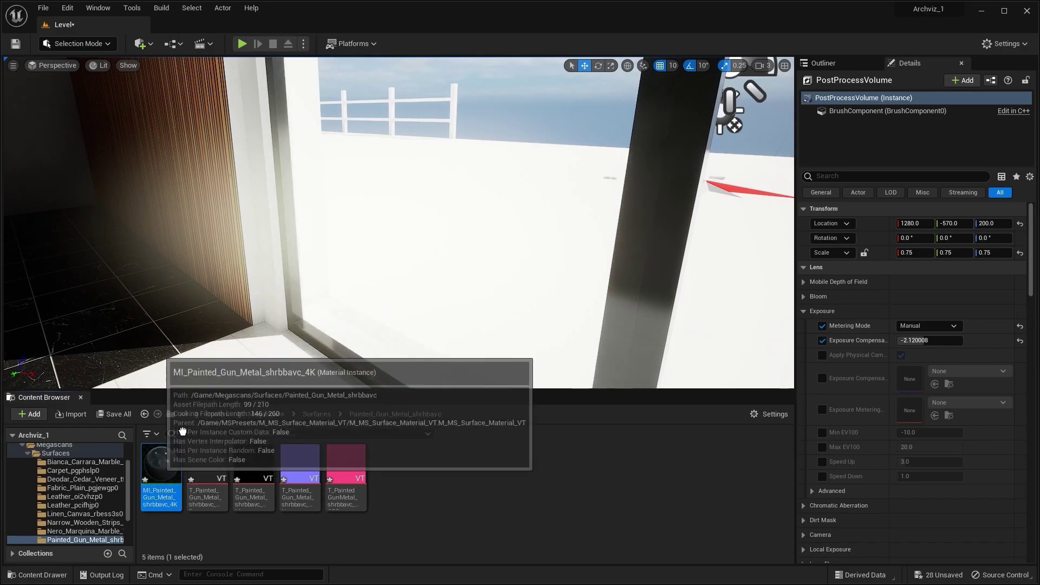
pyautogui.moveTo(163, 464); pyautogui.dragTo(275, 259)
pyautogui.moveTo(266, 259)
pyautogui.mouseDown(button='right')
pyautogui.moveTo(320, 238)
pyautogui.moveTo(388, 238)
pyautogui.moveTo(255, 238)
pyautogui.moveTo(233, 226)
pyautogui.moveTo(271, 255)
pyautogui.mouseUp(button='right')
pyautogui.press('s')
pyautogui.press('Escape')
pyautogui.press('w')
# Return to the bedroom windows and make the Curtains folder visible in the level.
pyautogui.moveTo(482, 272); pyautogui.dragTo(482, 272, button='right')
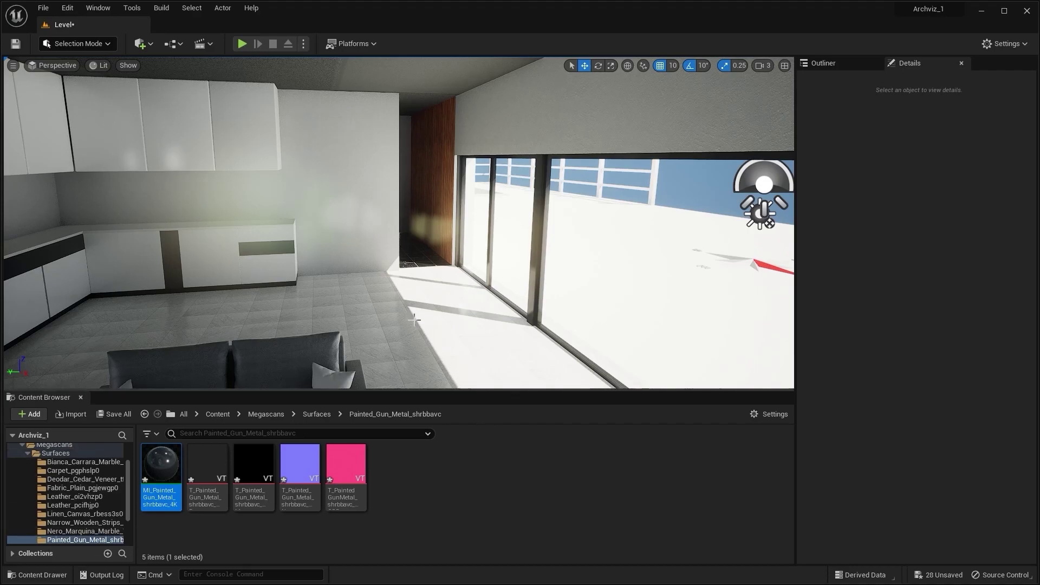
pyautogui.press('w')
pyautogui.moveTo(412, 317); pyautogui.dragTo(461, 306, button='right')
pyautogui.moveTo(380, 223); pyautogui.dragTo(308, 223, button='right')
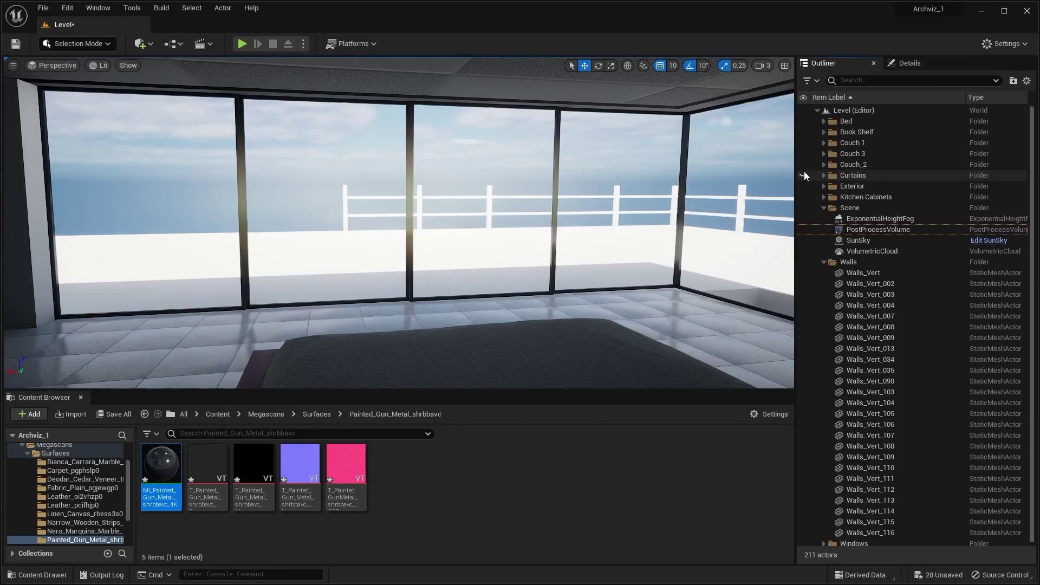
pyautogui.click(804, 174)
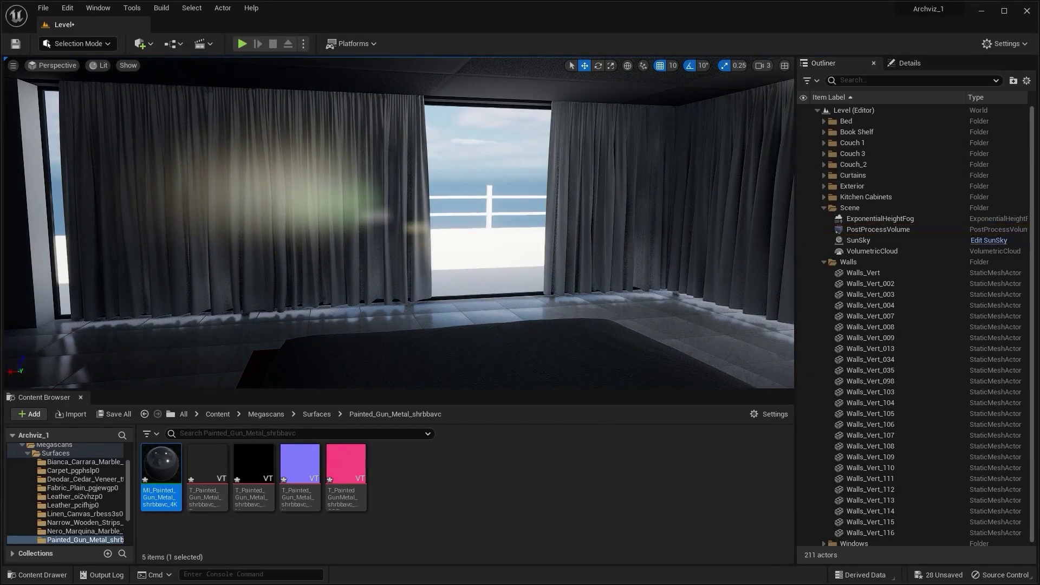